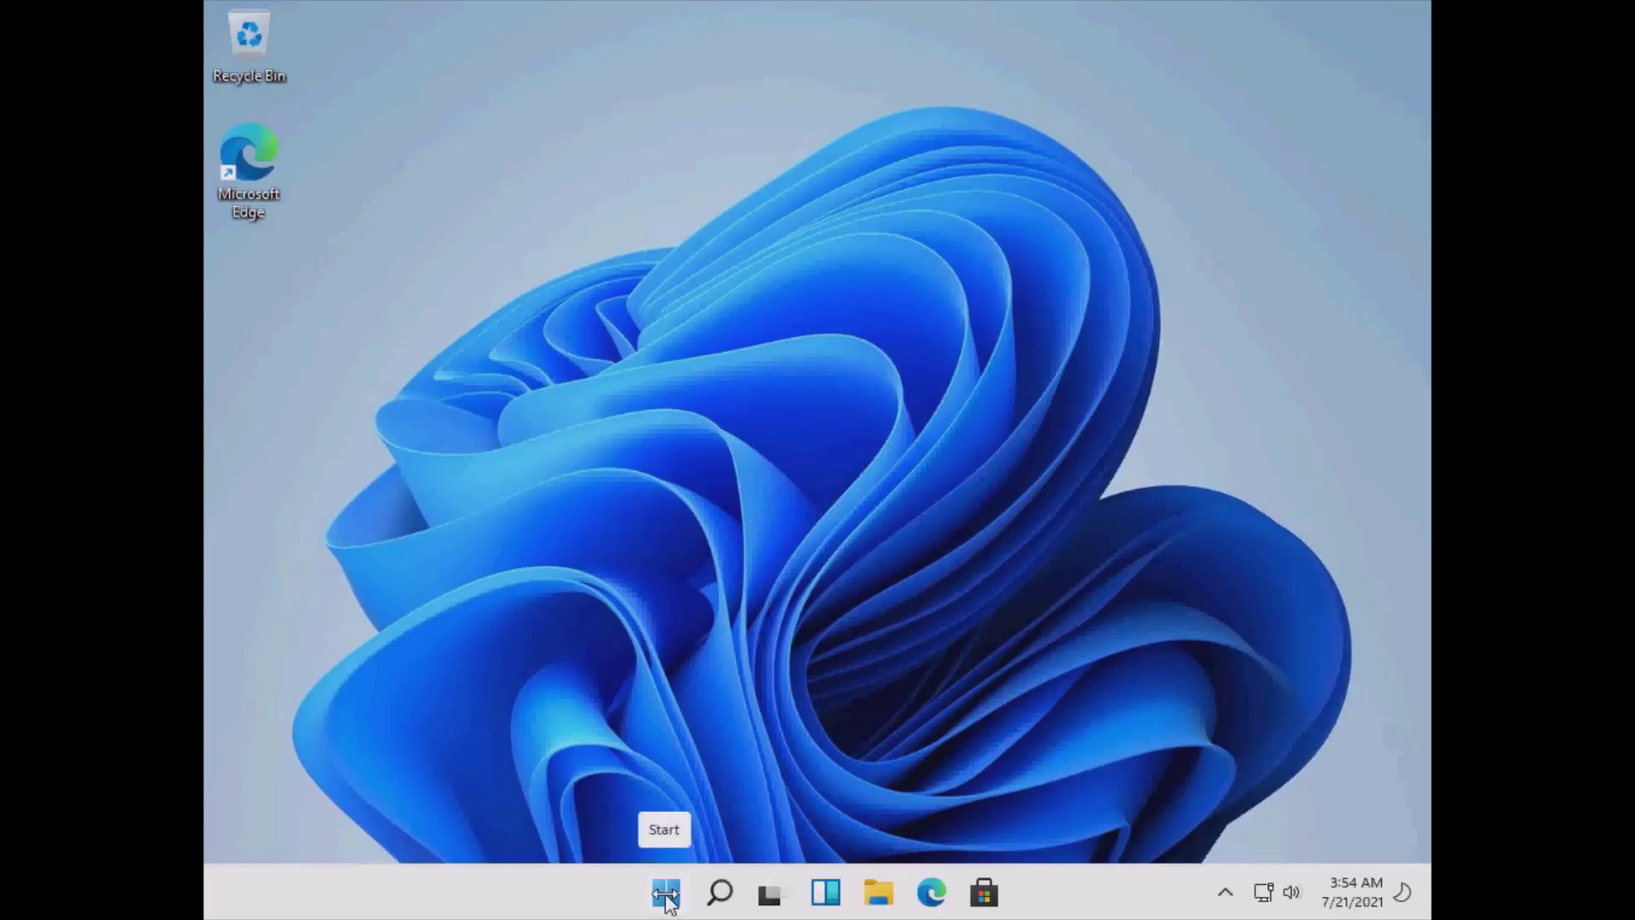
Launch the Settings app from the Start menu.
click(667, 895)
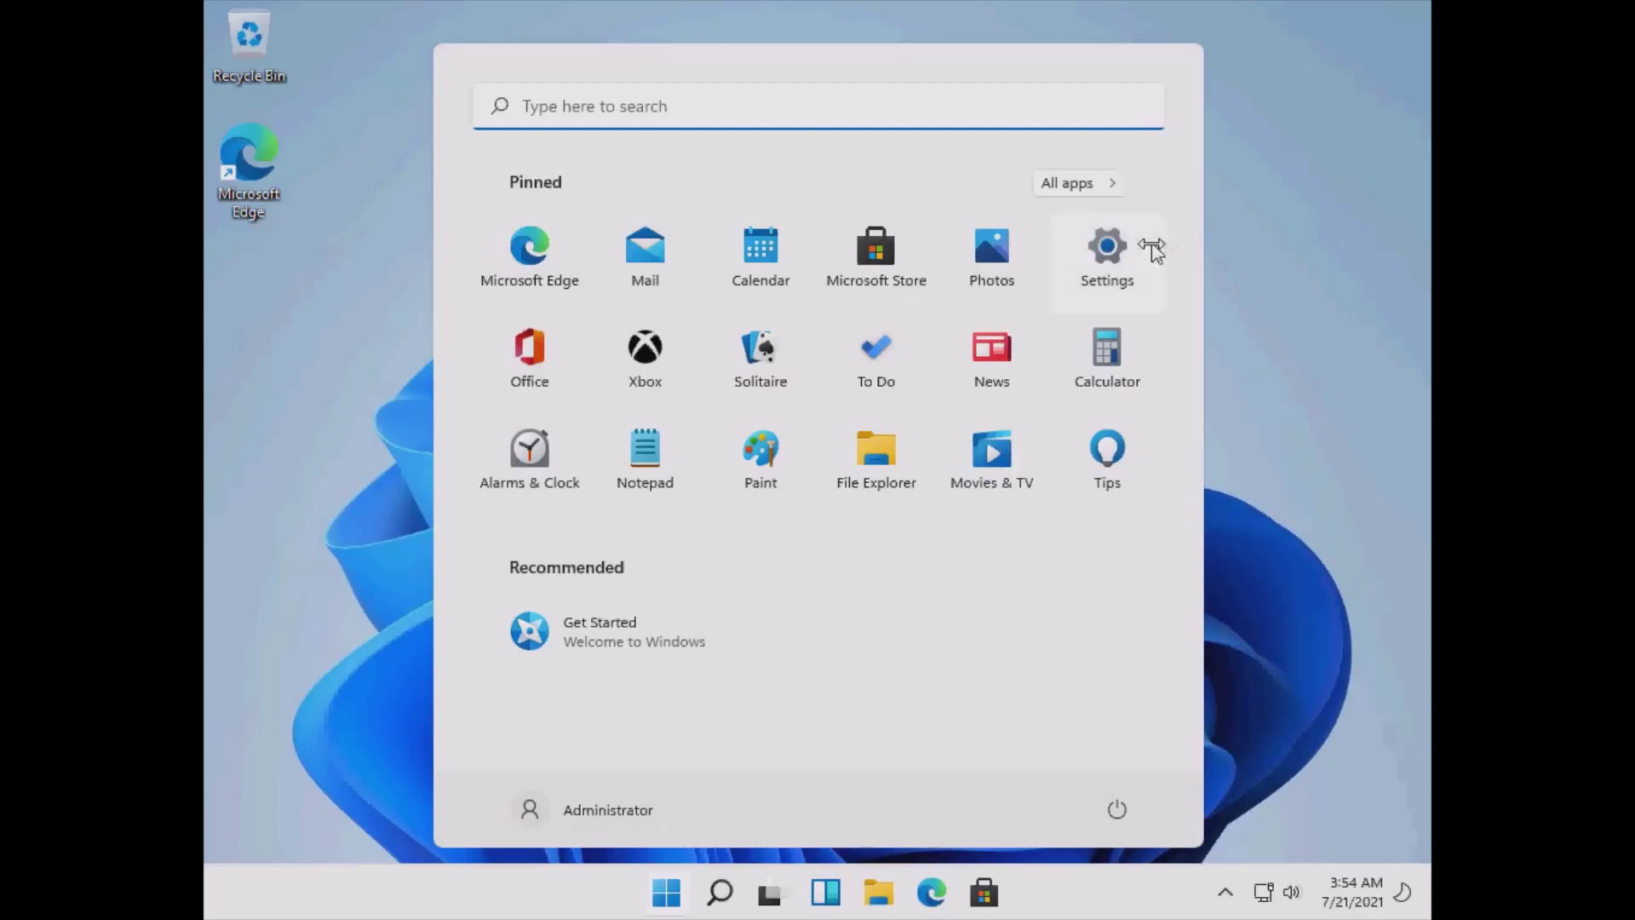
click(1107, 256)
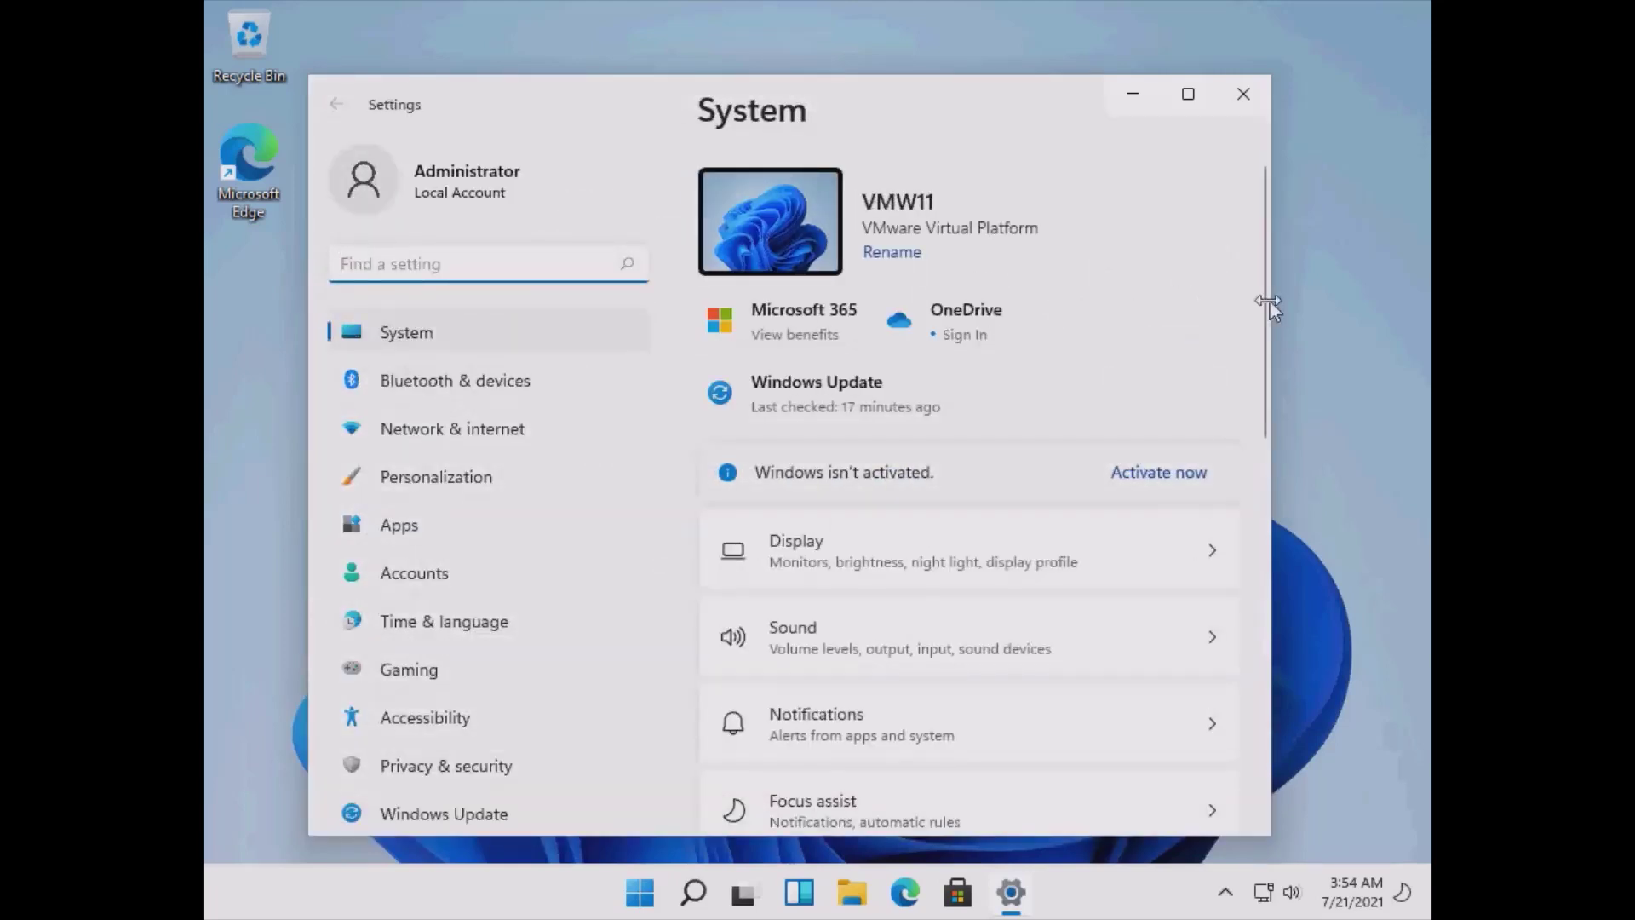
Scroll down the System page until Recovery is visible.
scroll(1262, 305, down, 1)
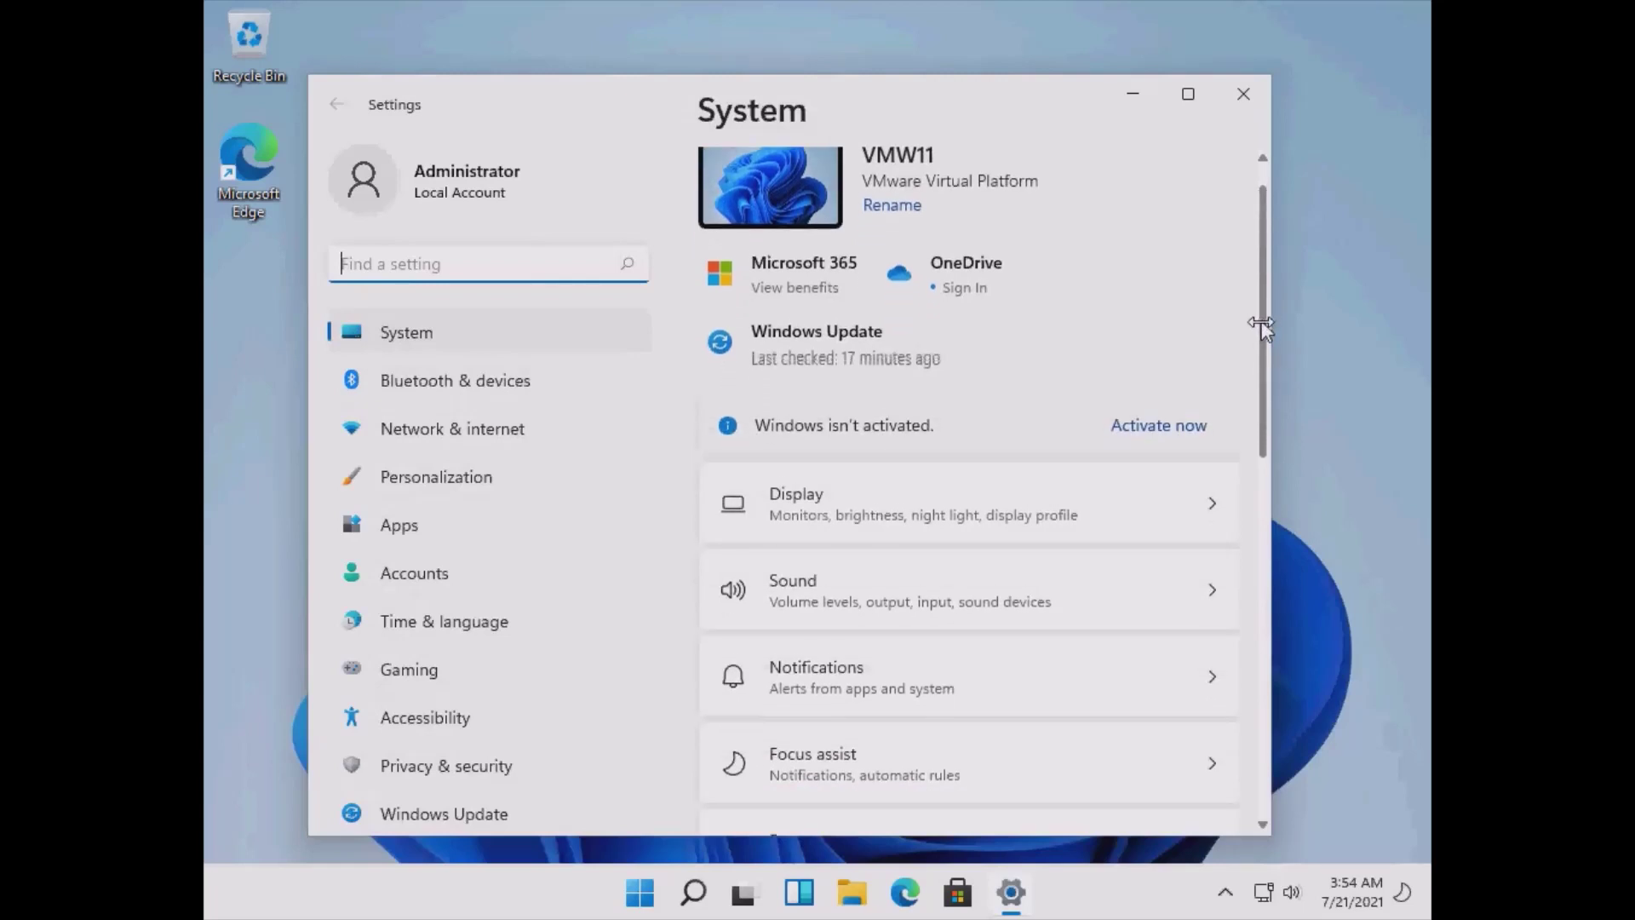
scroll(1257, 341, down, 2)
drag(1258, 372, 1219, 675)
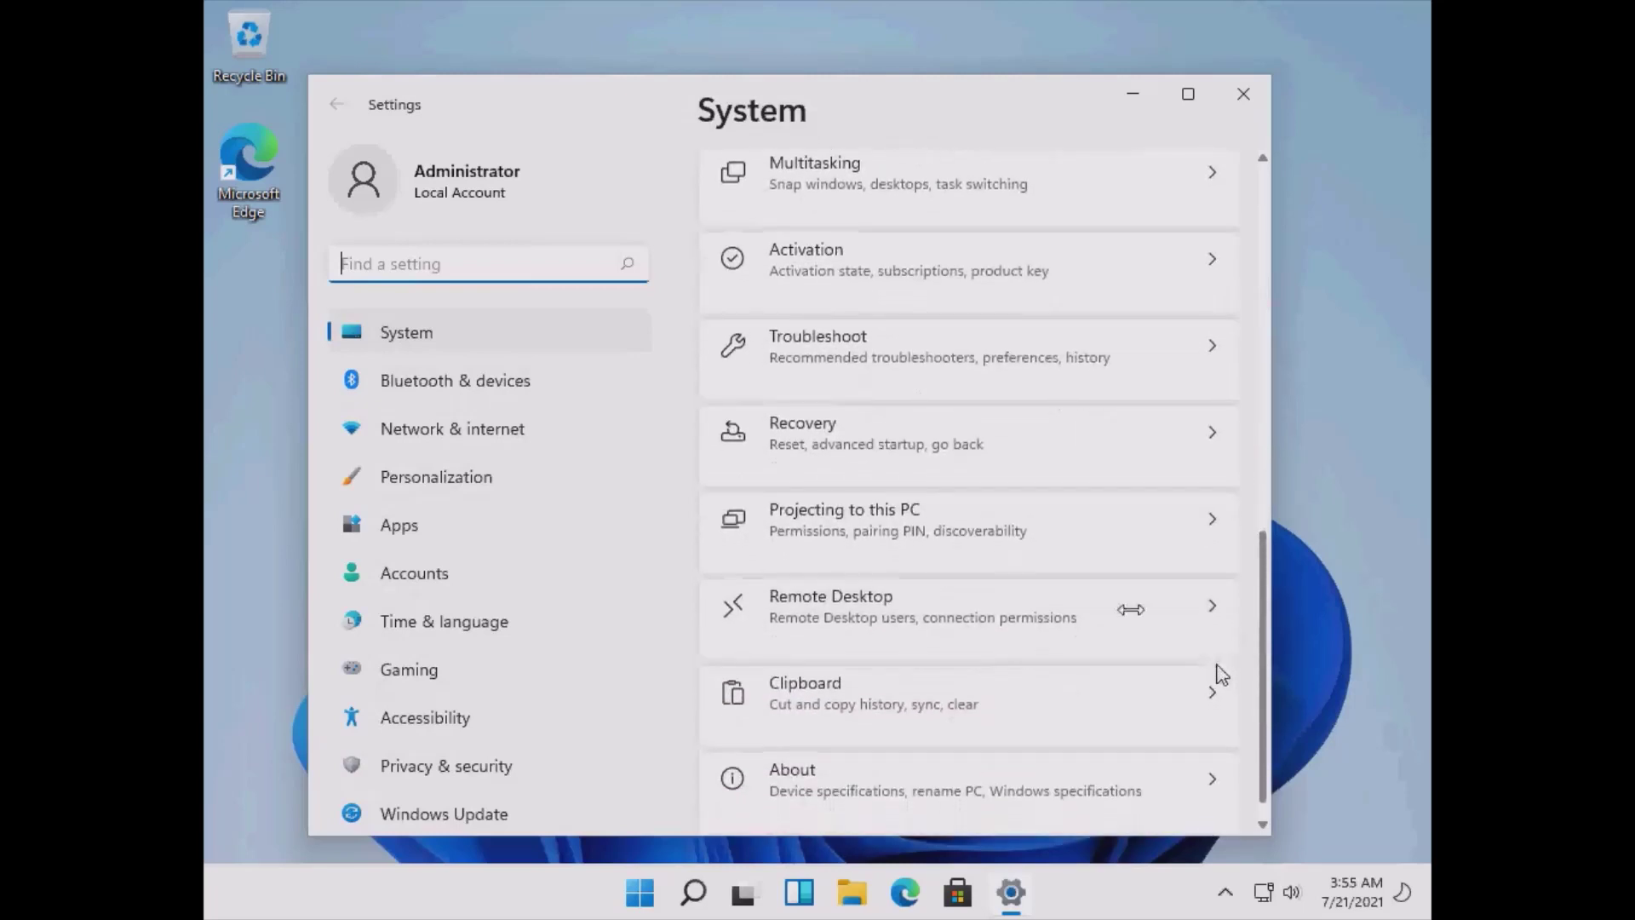
From Recovery, restart the PC now into Advanced startup.
click(820, 432)
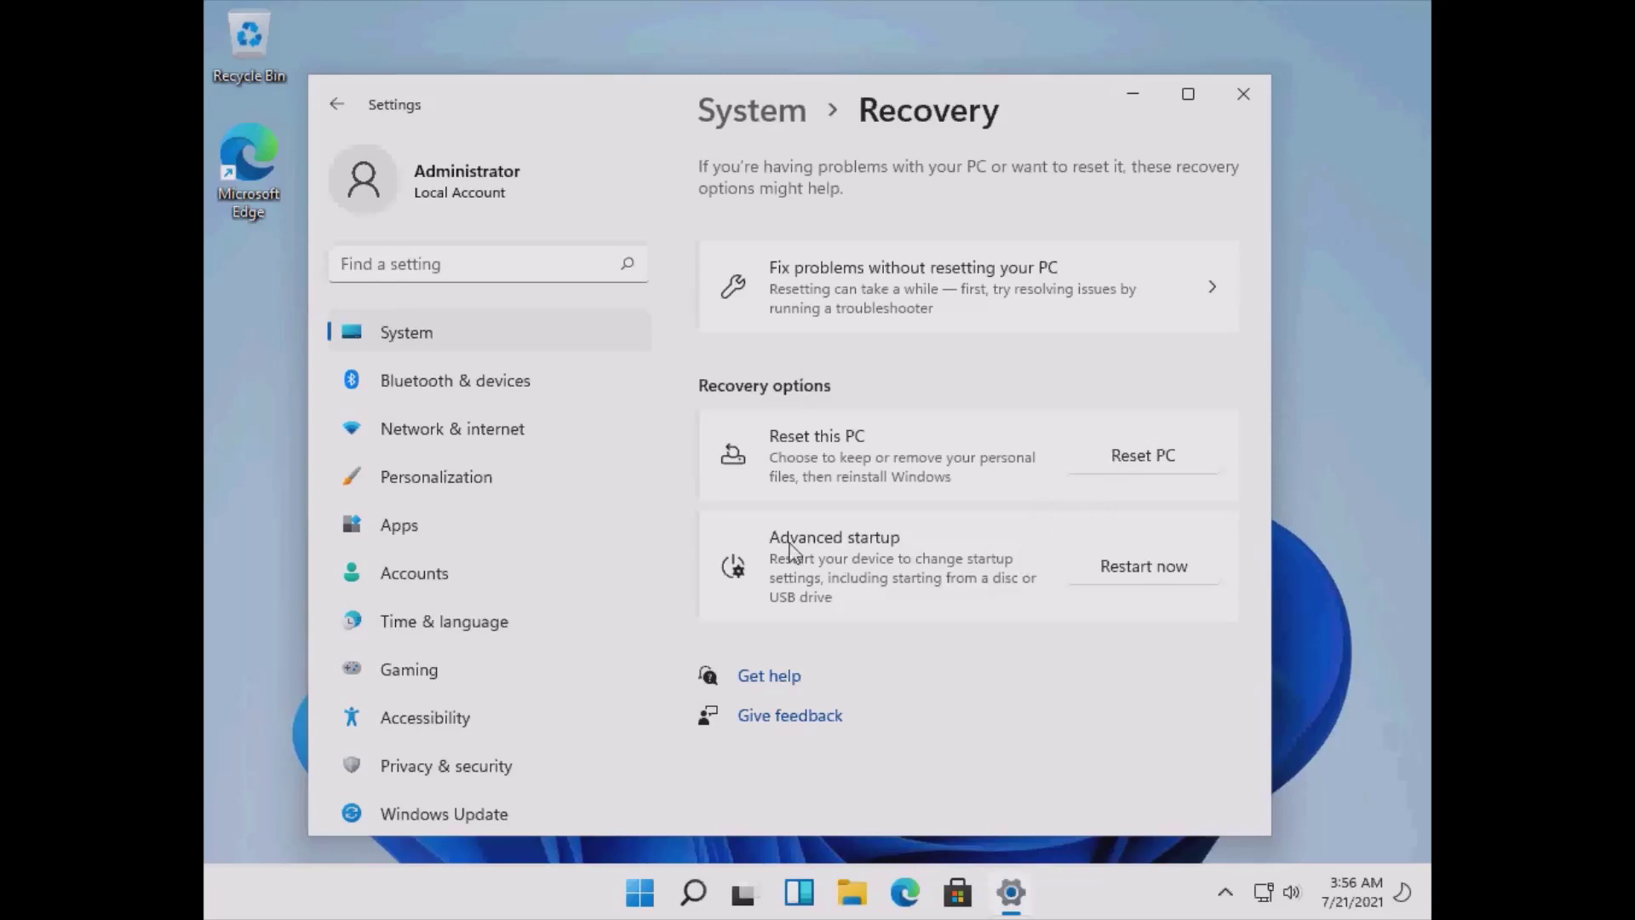
click(1143, 573)
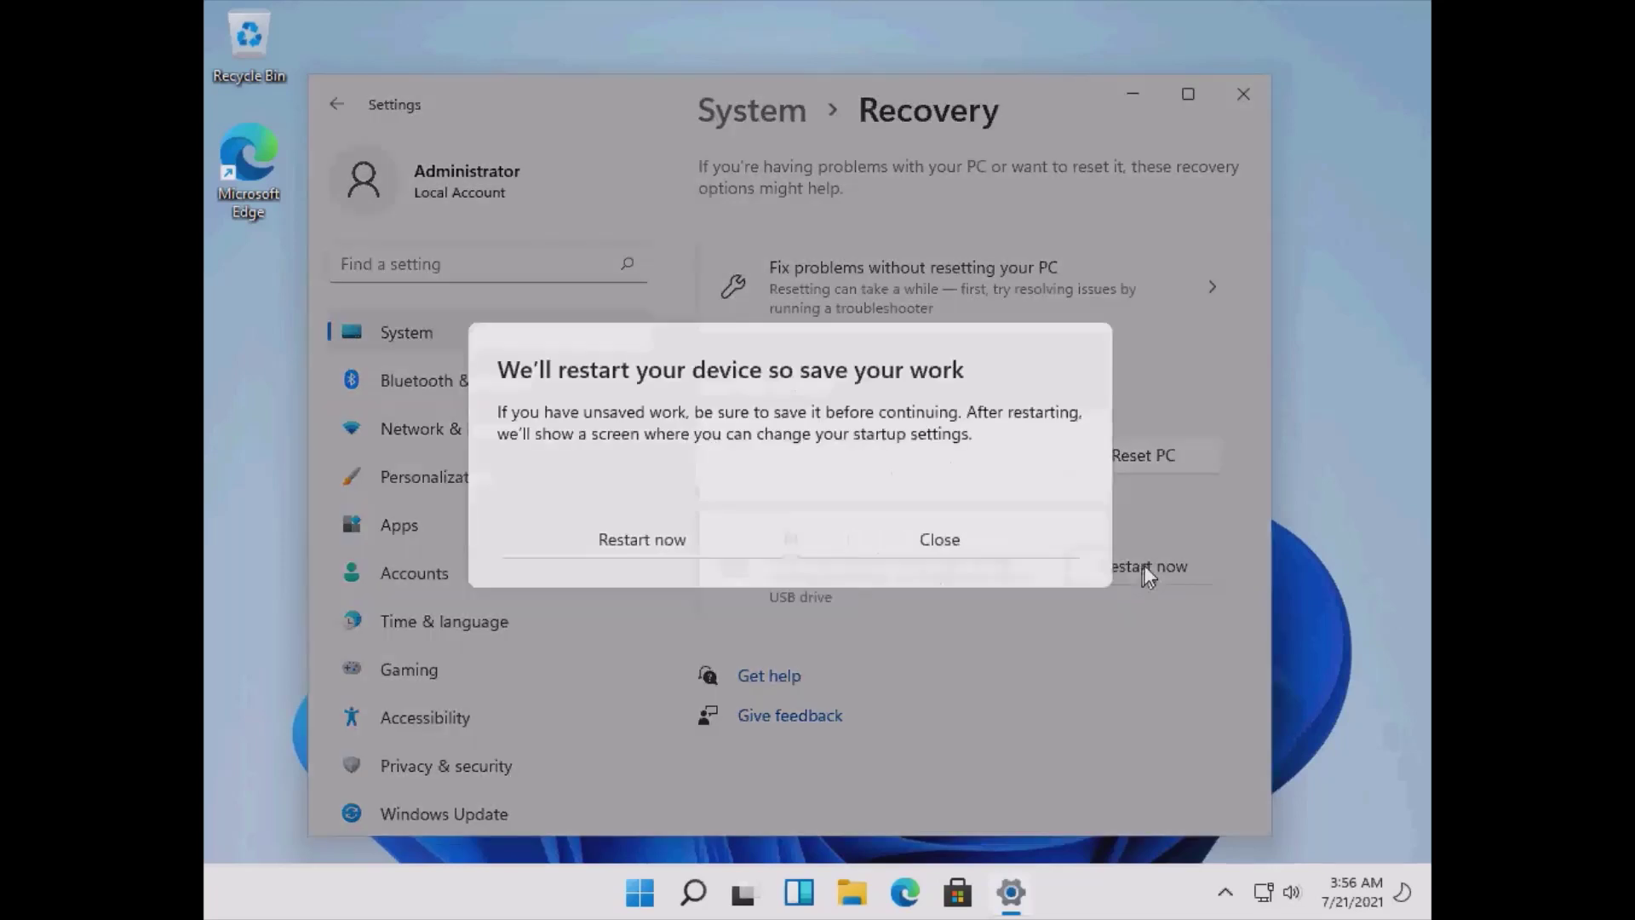
click(661, 542)
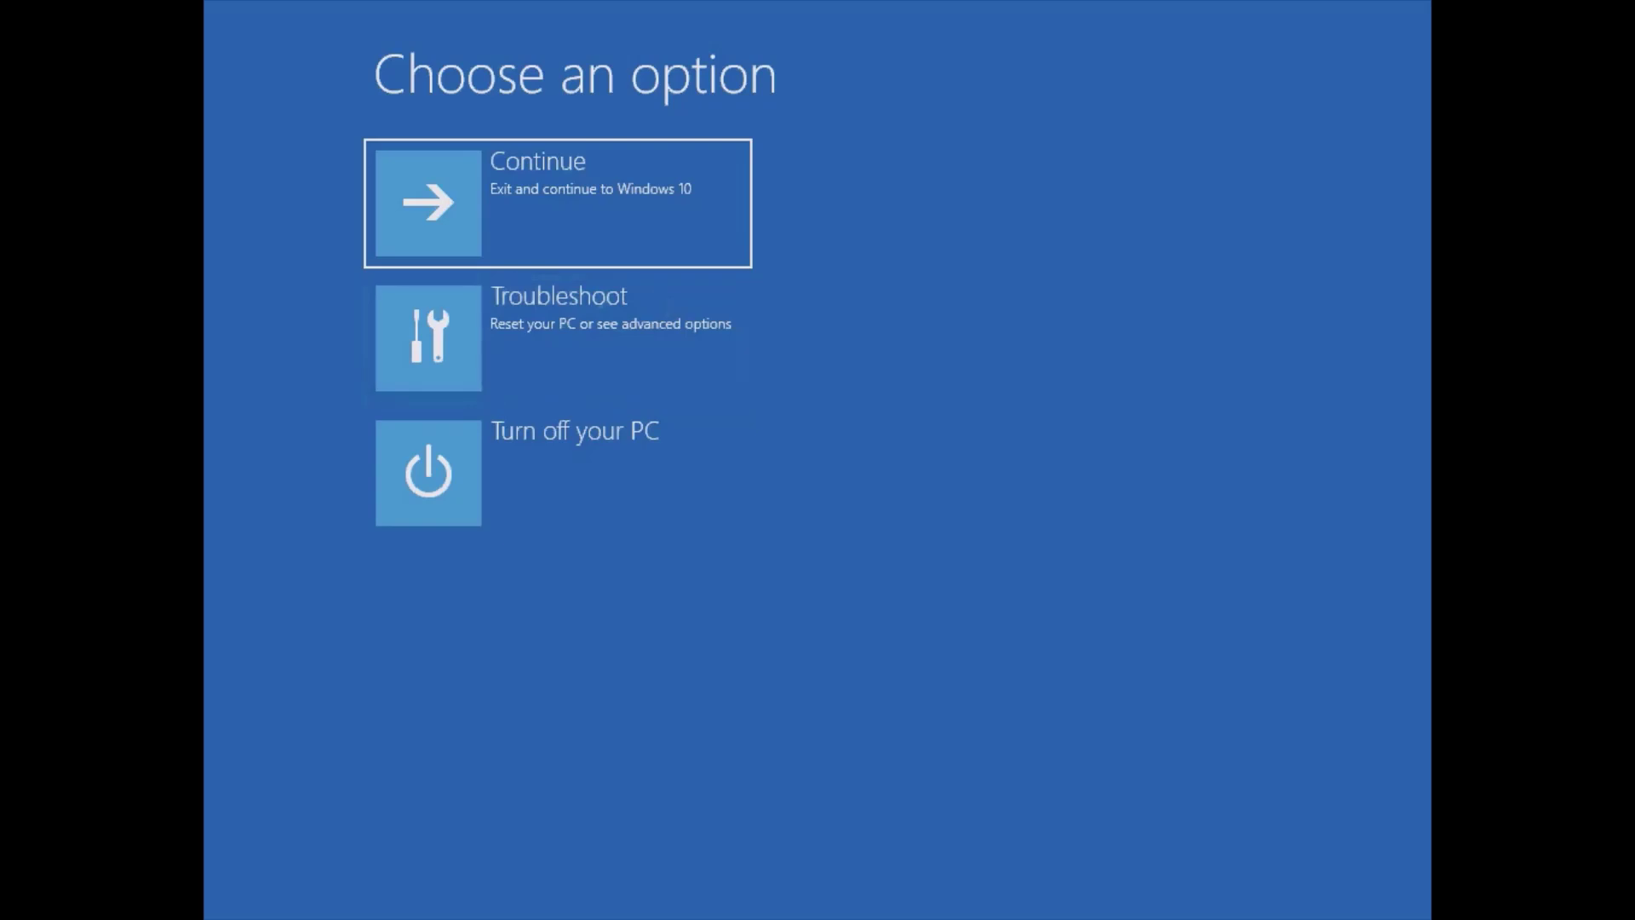
Go to Troubleshoot and choose Reset this PC.
key(Down)
key(Return)
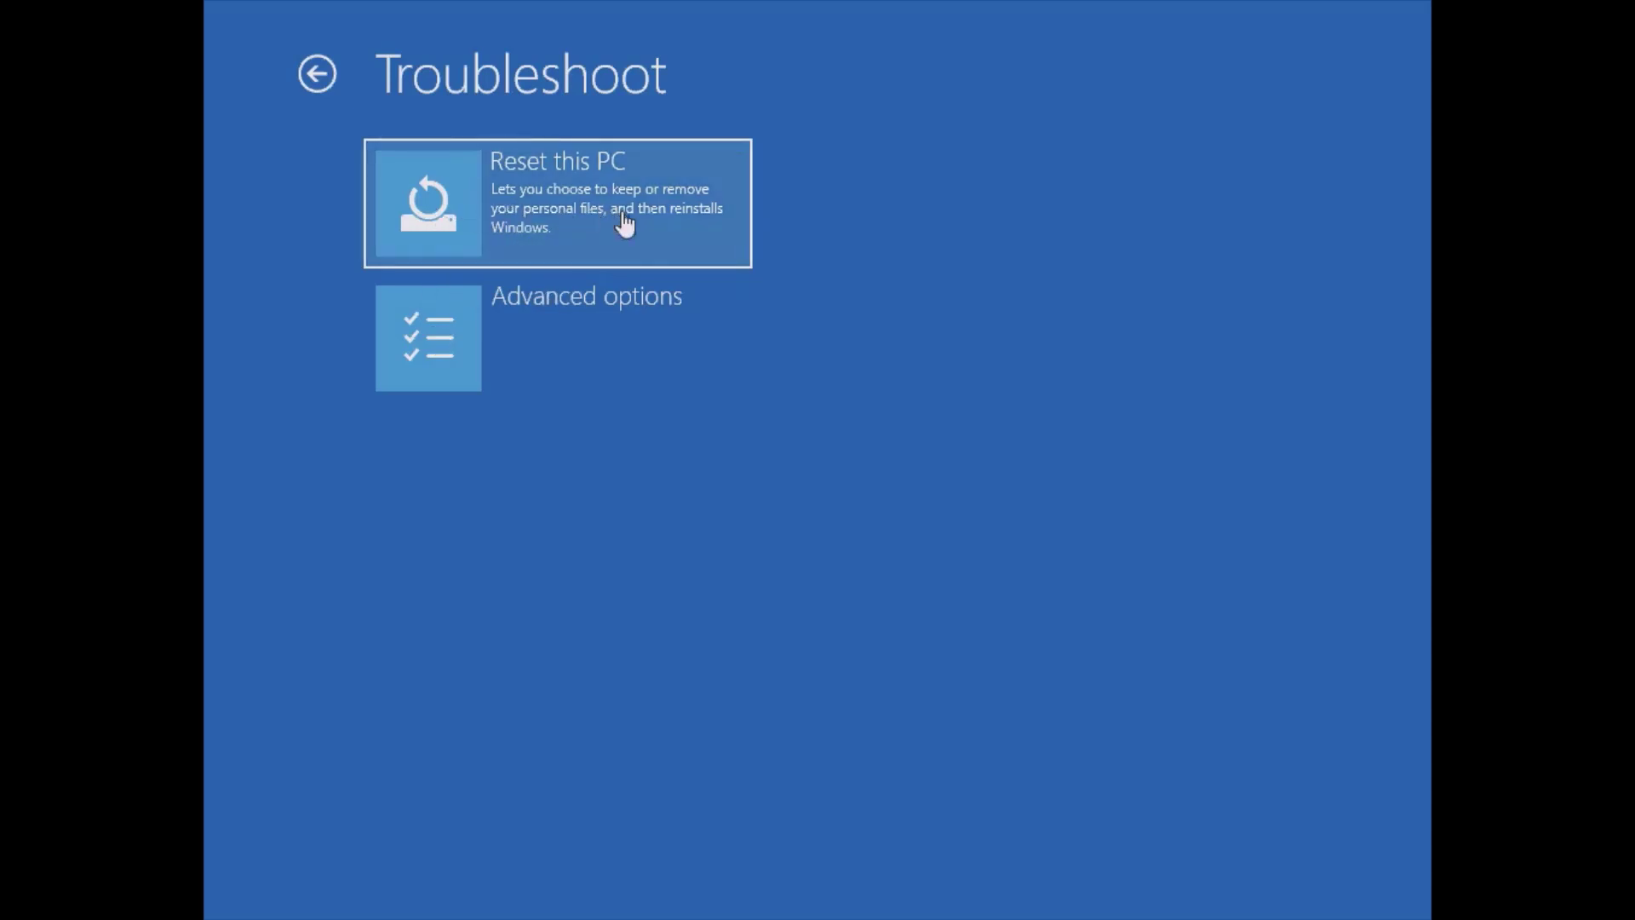
click(494, 198)
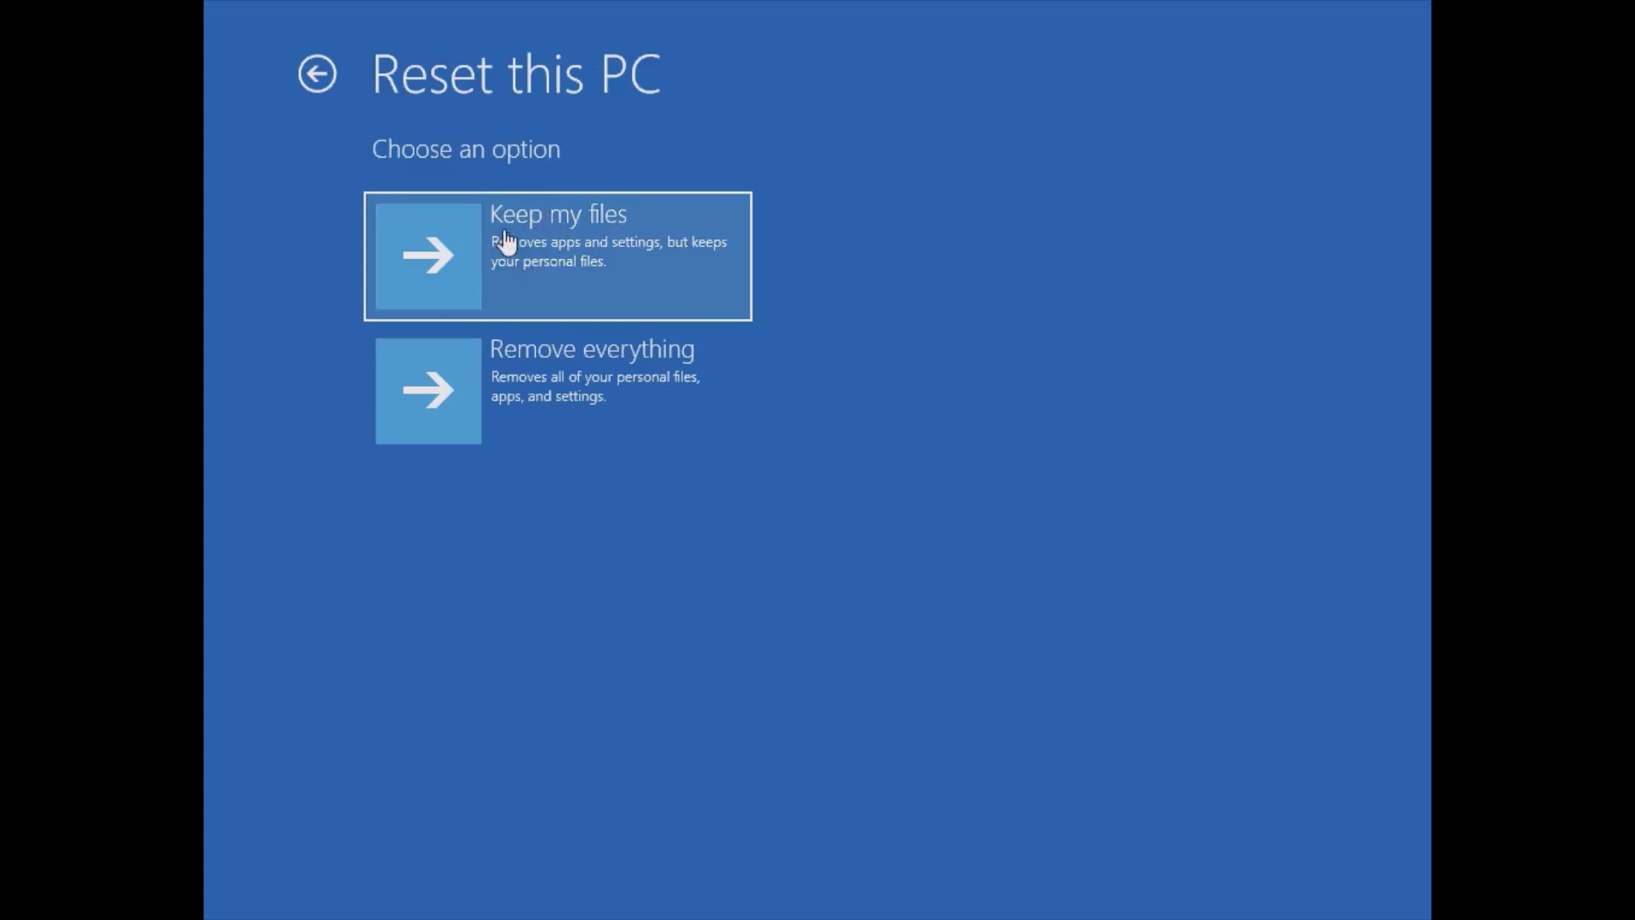
Choose Remove everything with a Local reinstall of Windows.
click(483, 396)
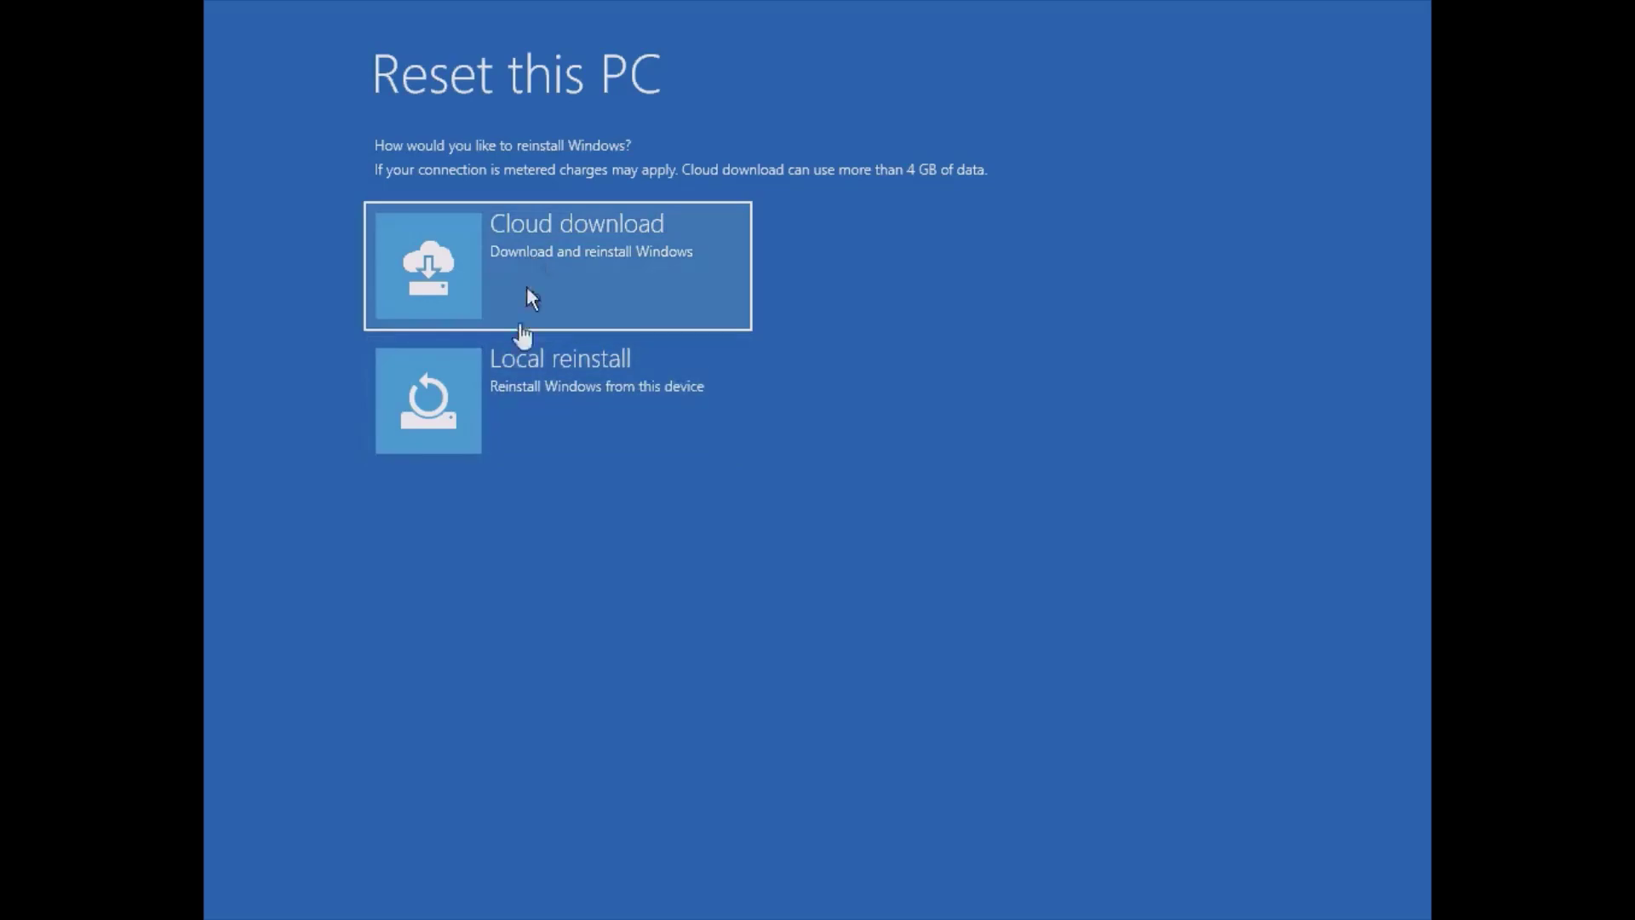
click(475, 398)
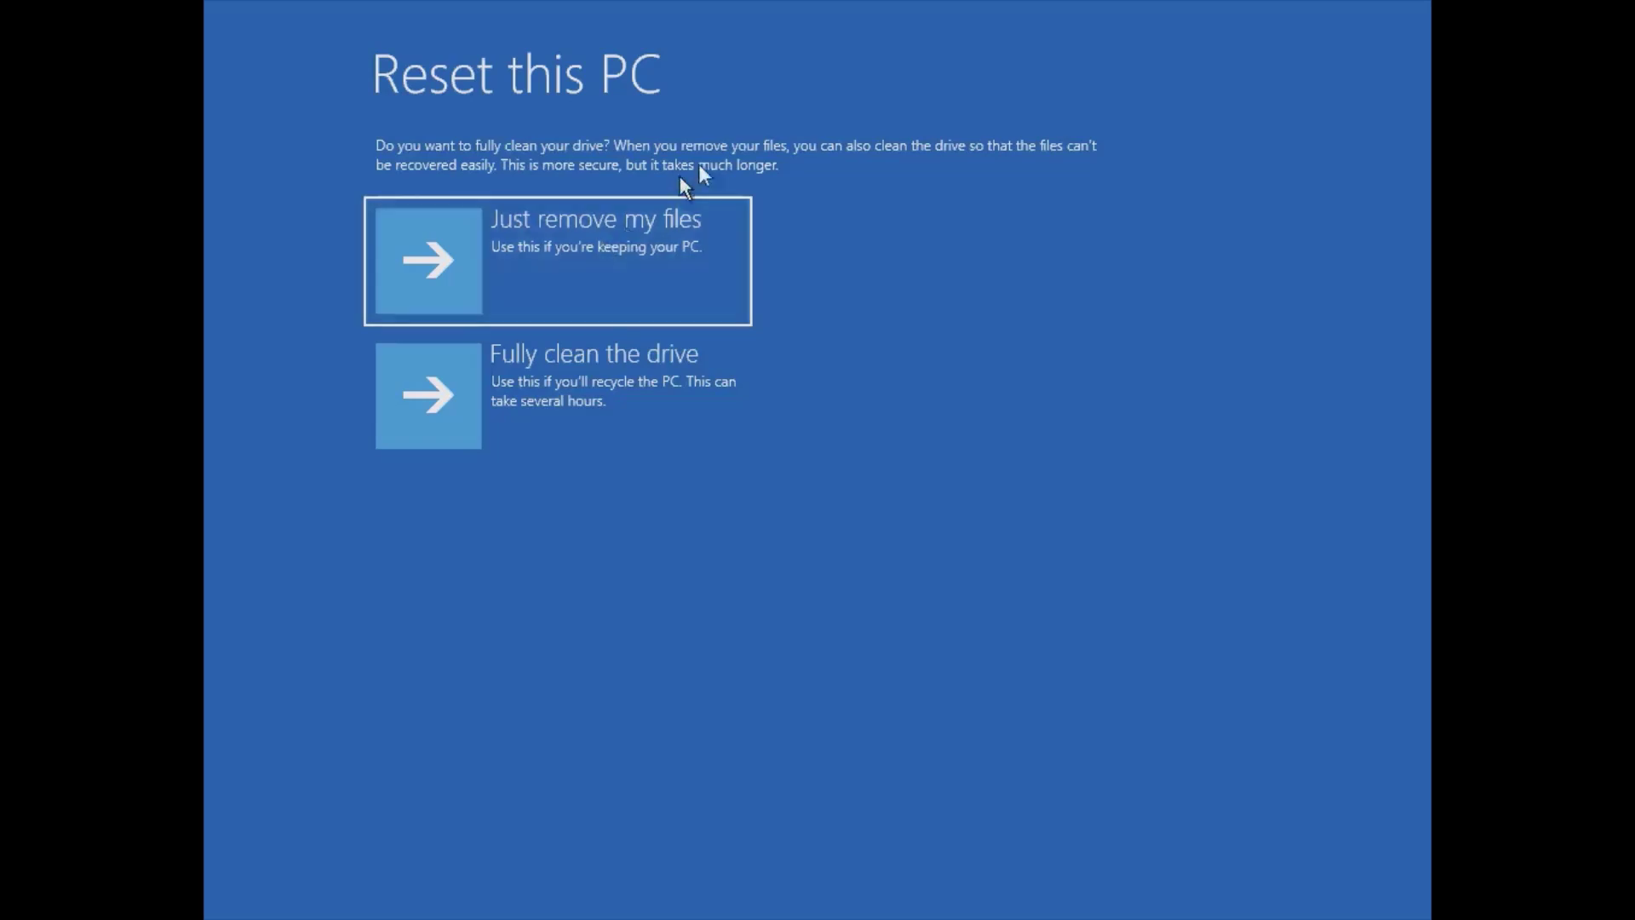
Pick Just remove my files and confirm Reset to begin the reset.
click(631, 253)
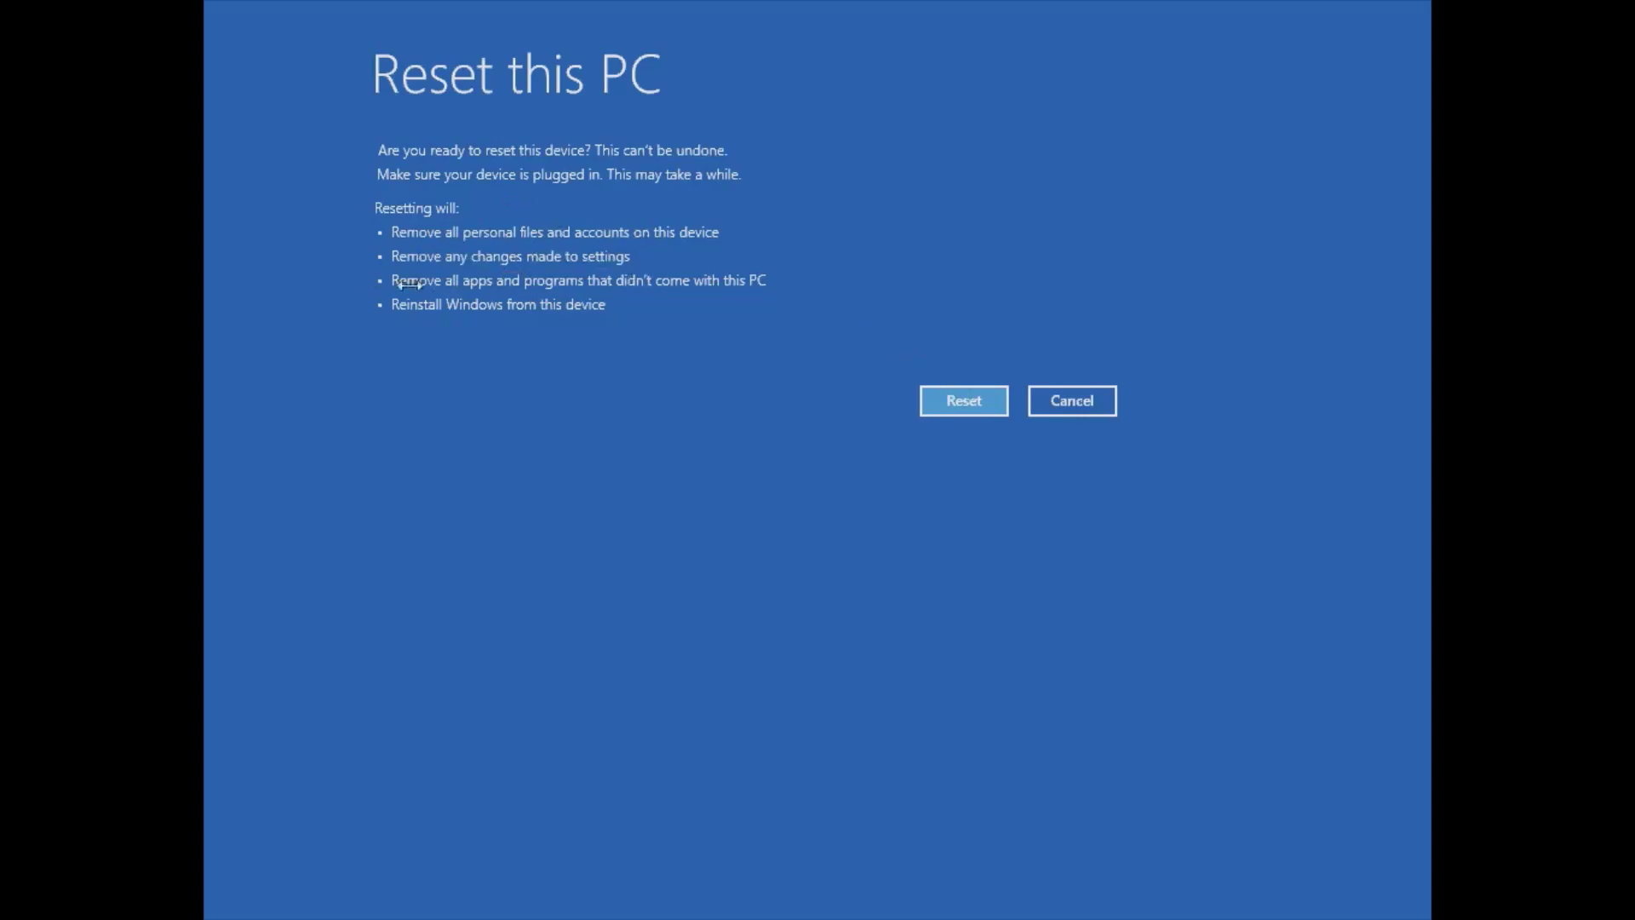
click(959, 407)
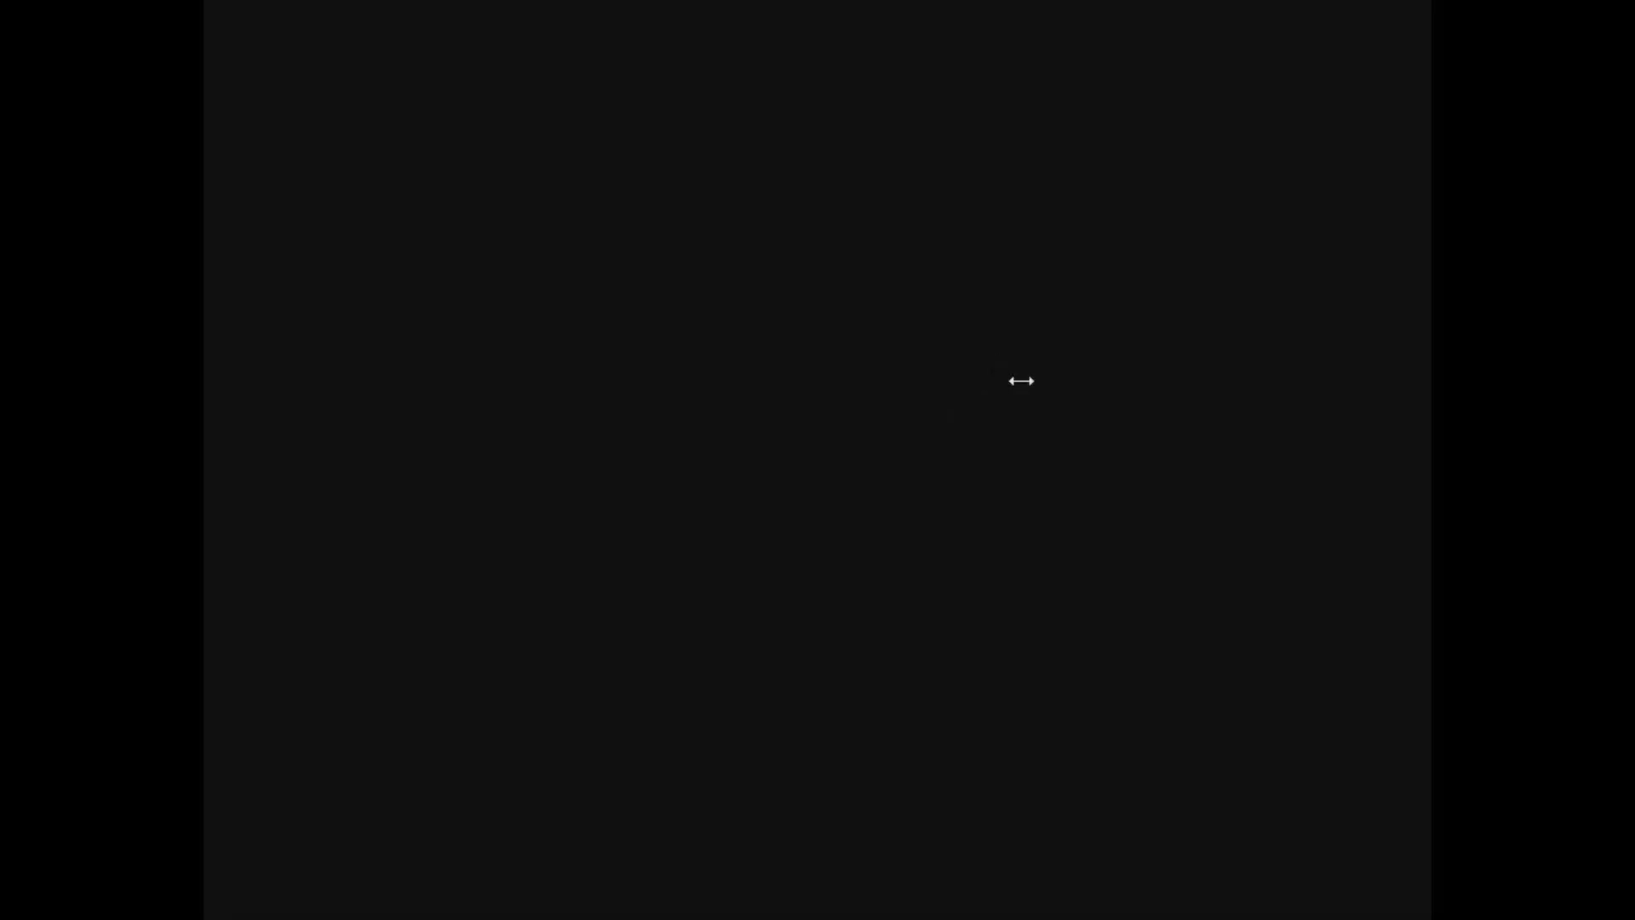
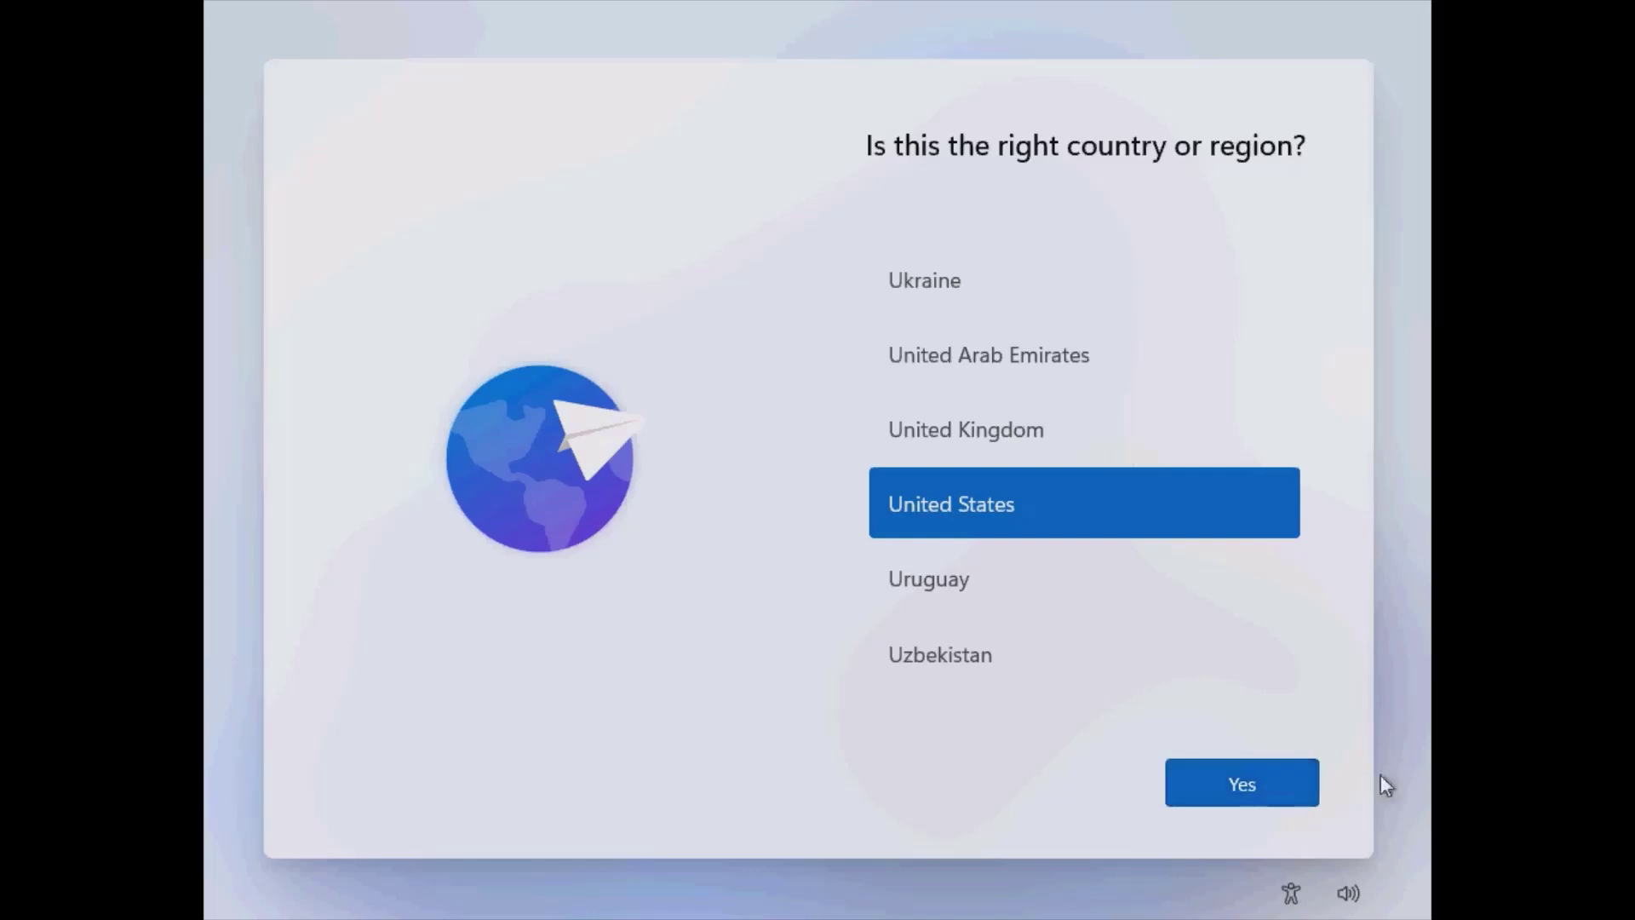
Confirm United States and the US keyboard, skip the second layout, and accept the license terms.
click(1249, 777)
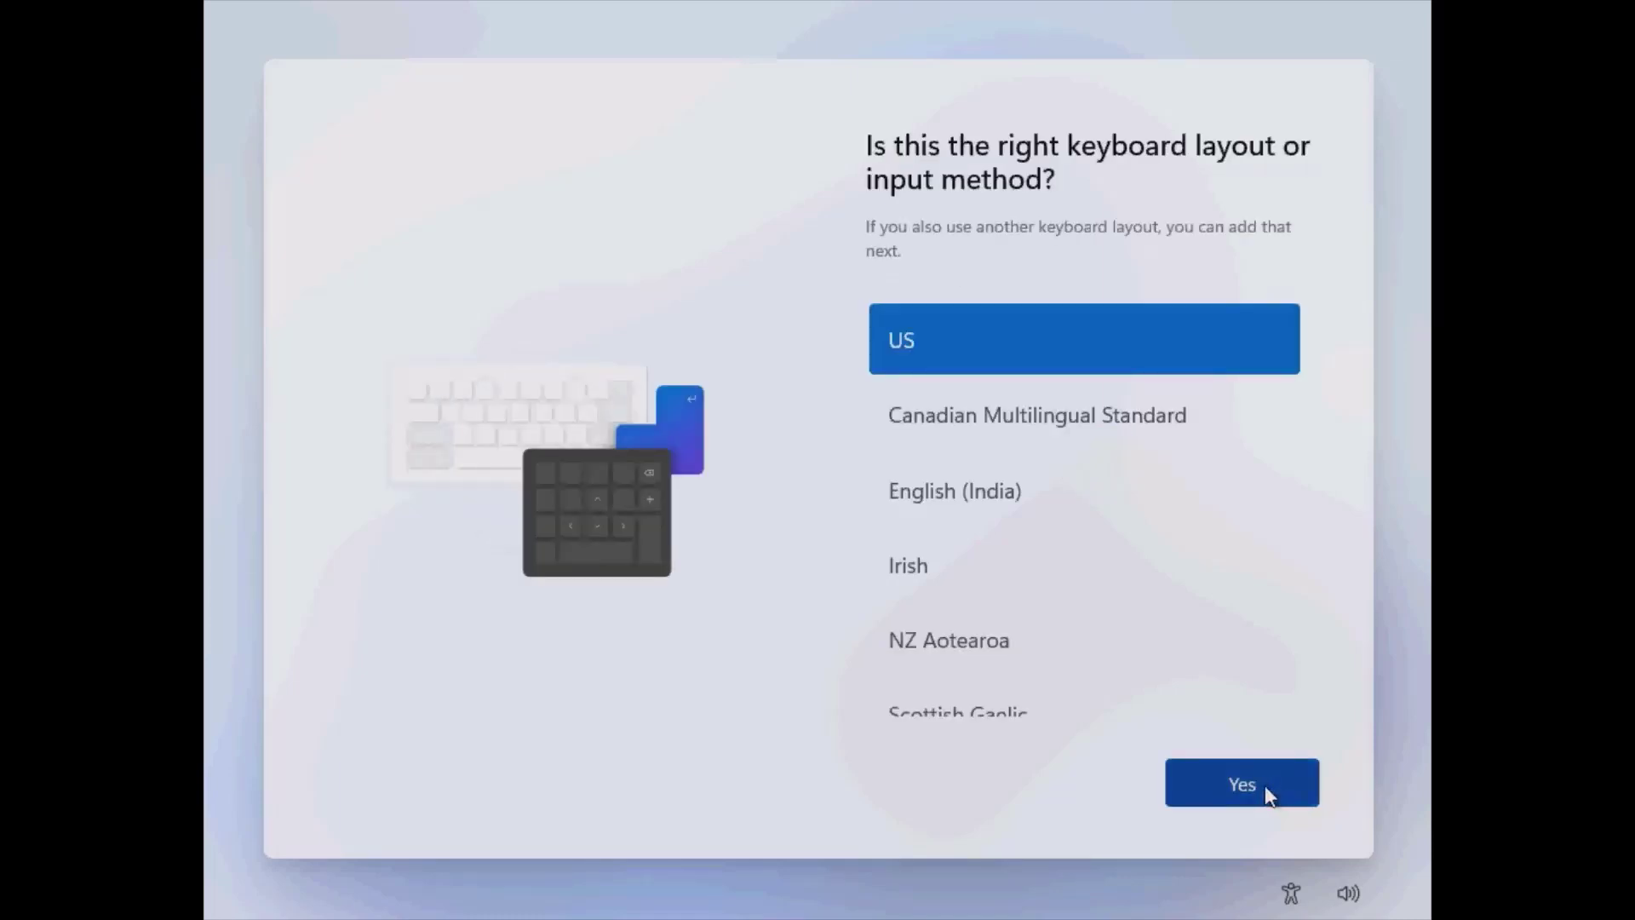
click(1264, 785)
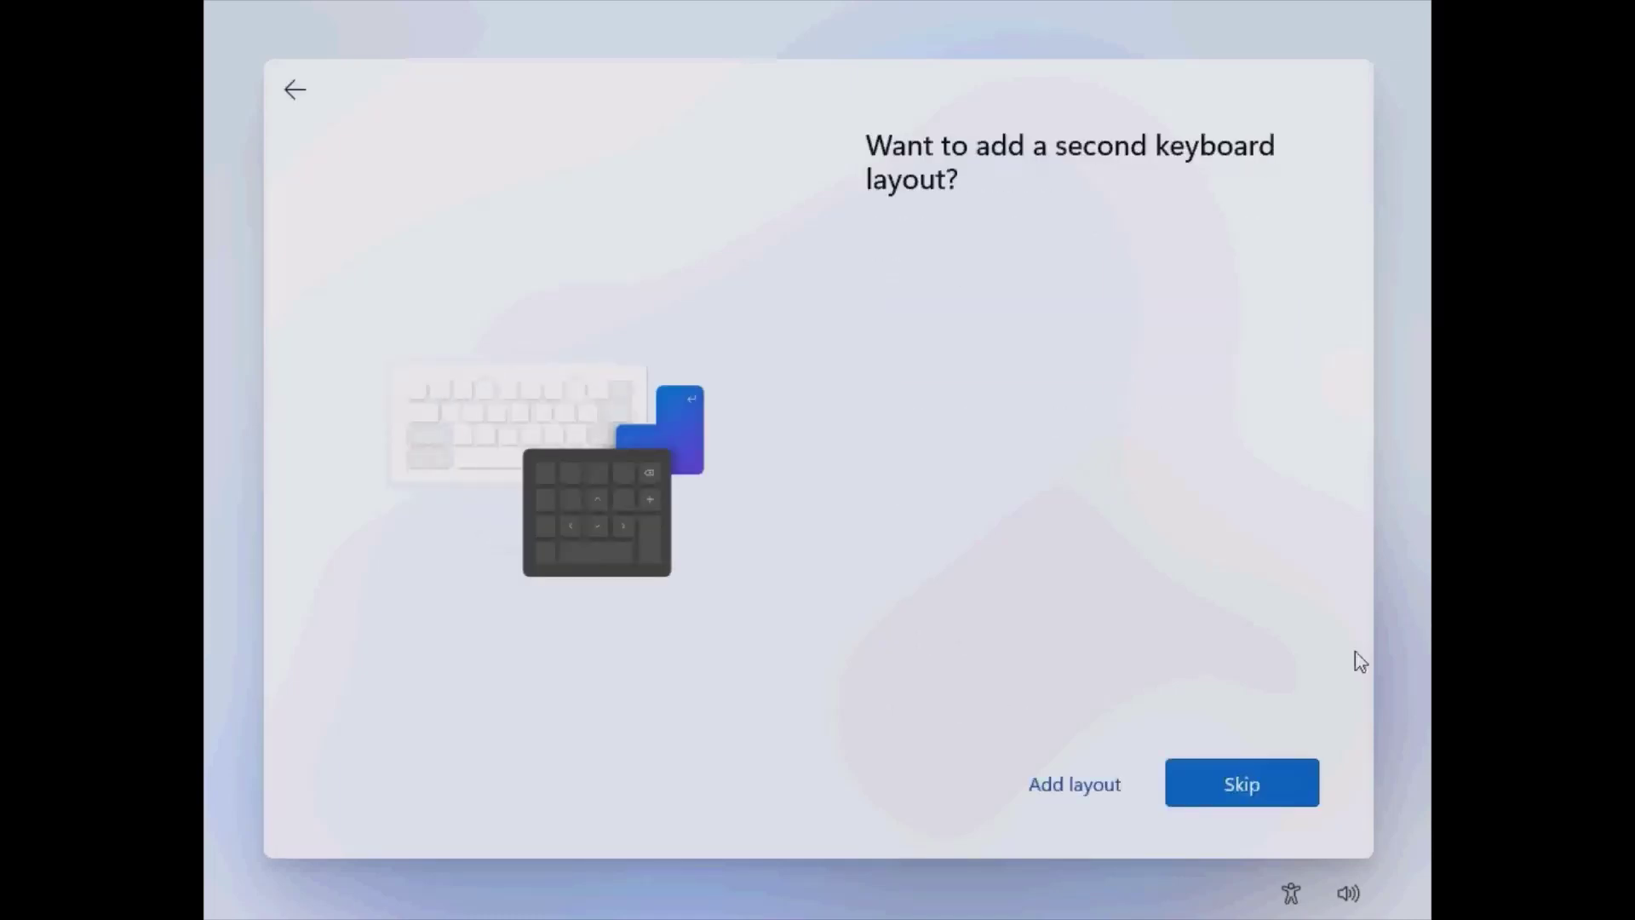
click(1245, 788)
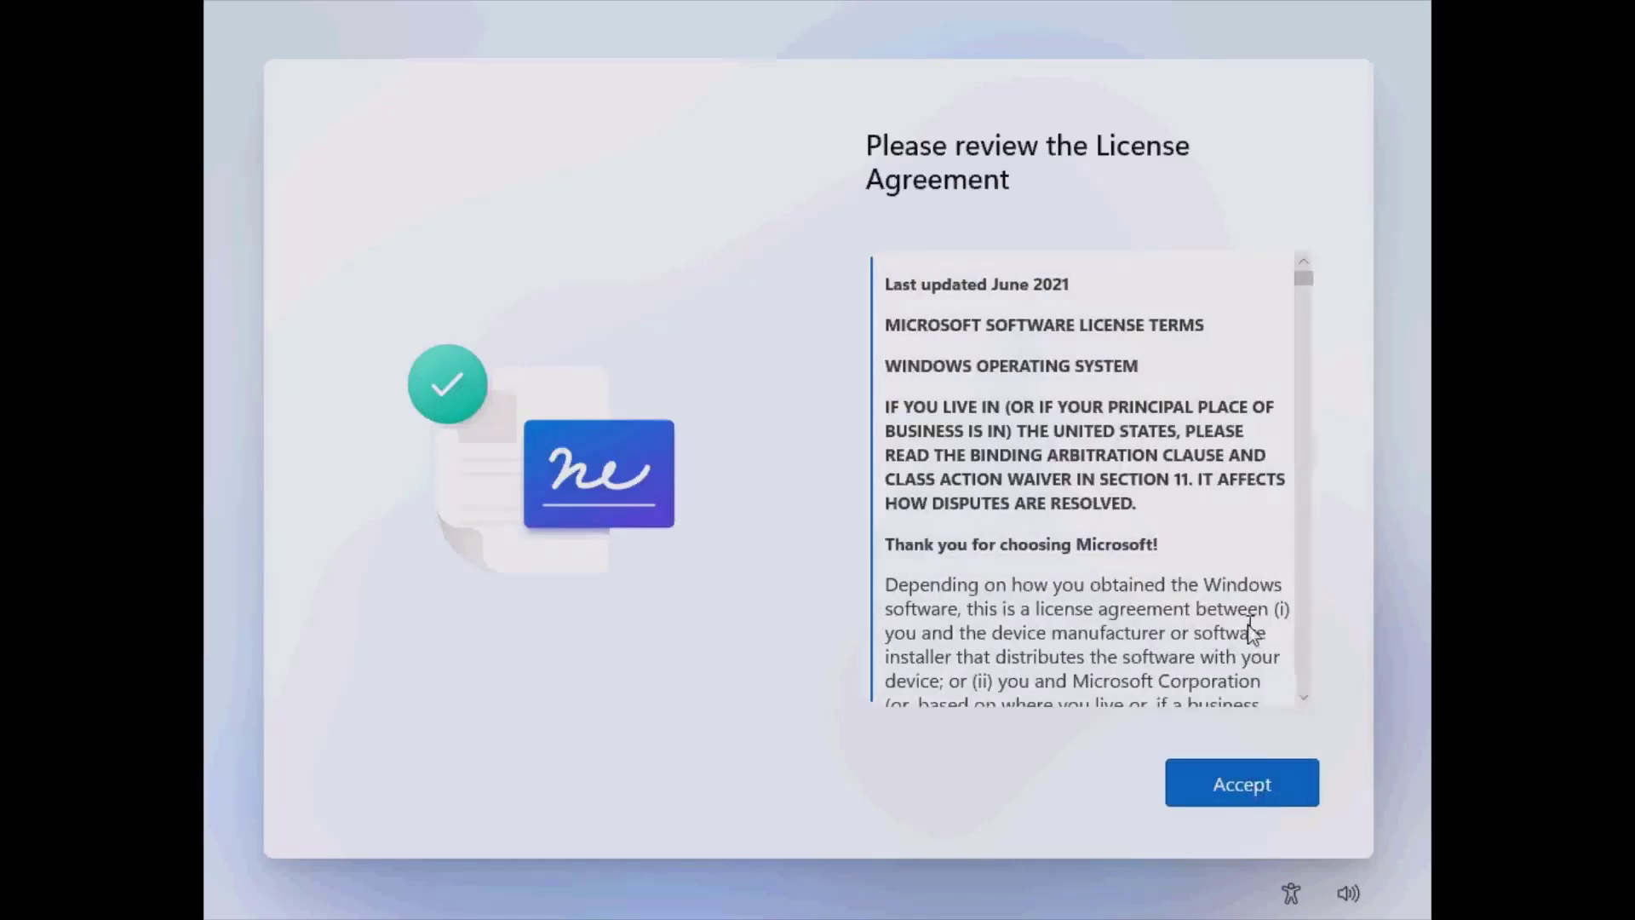
click(1248, 783)
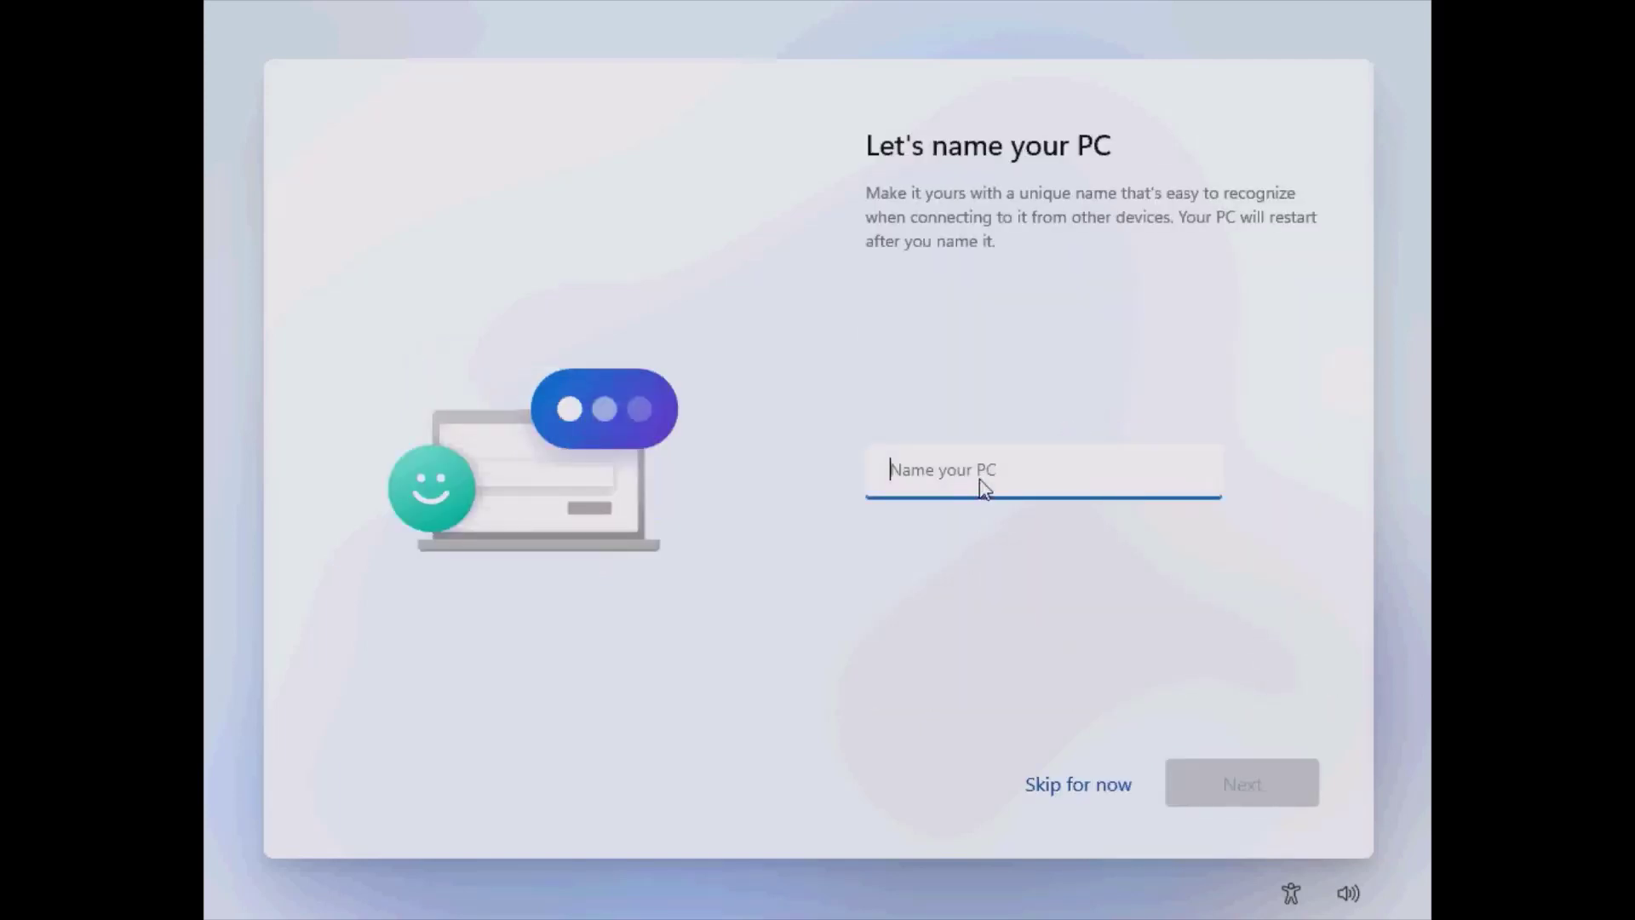
Name the PC 'IndexOfApps', removing the spaces from the typed name, and continue.
click(977, 471)
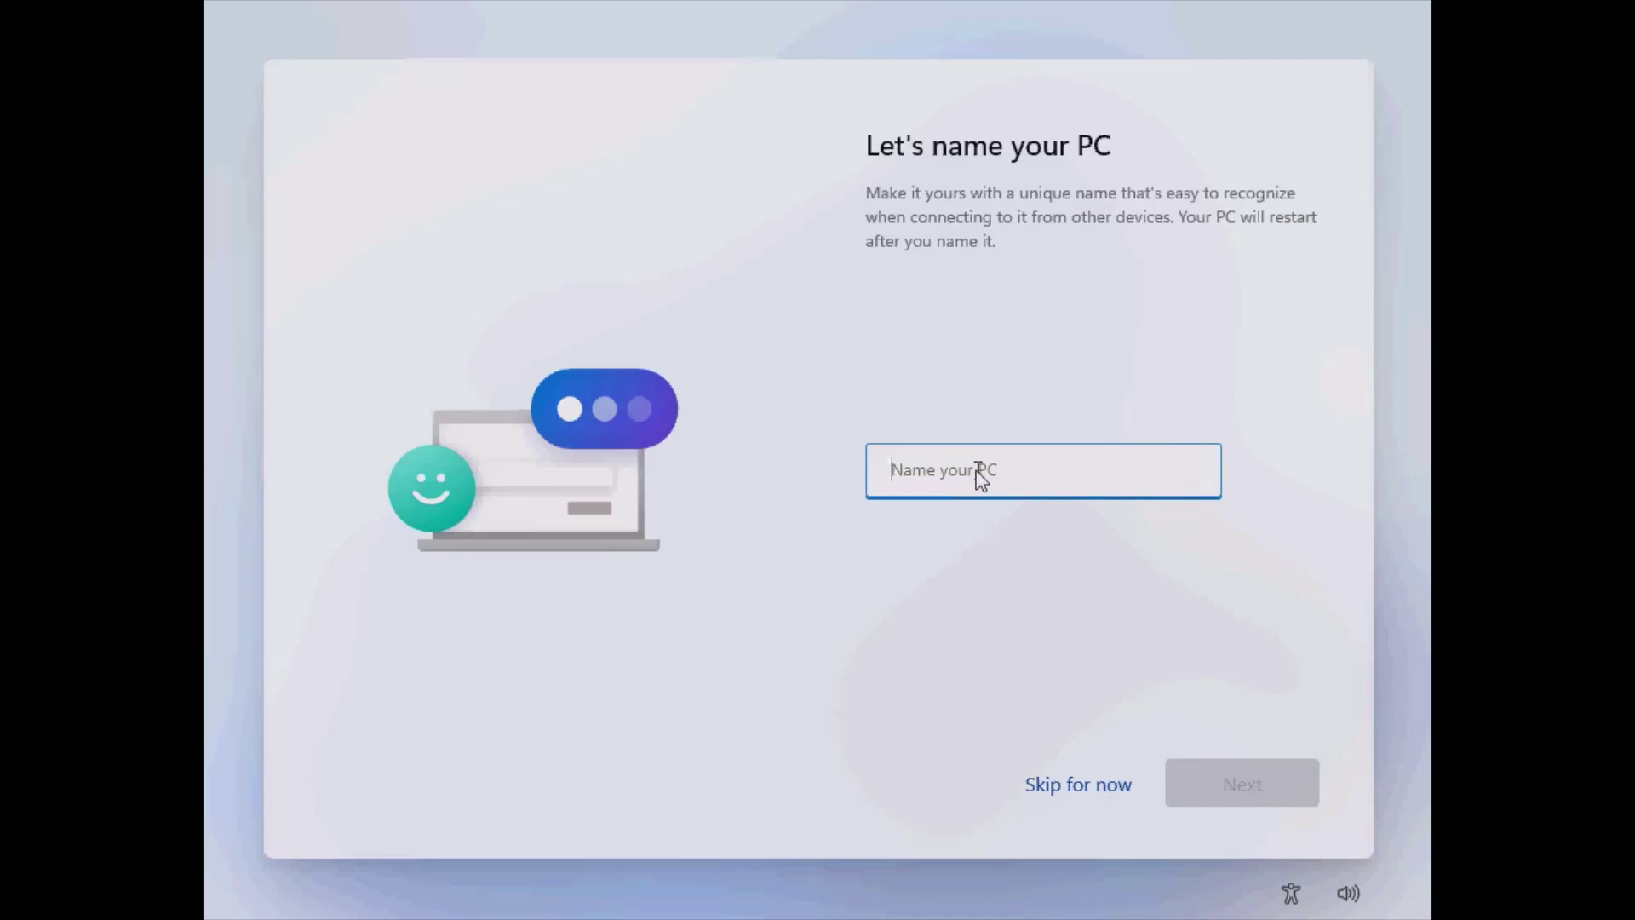
text(Index Of Apps)
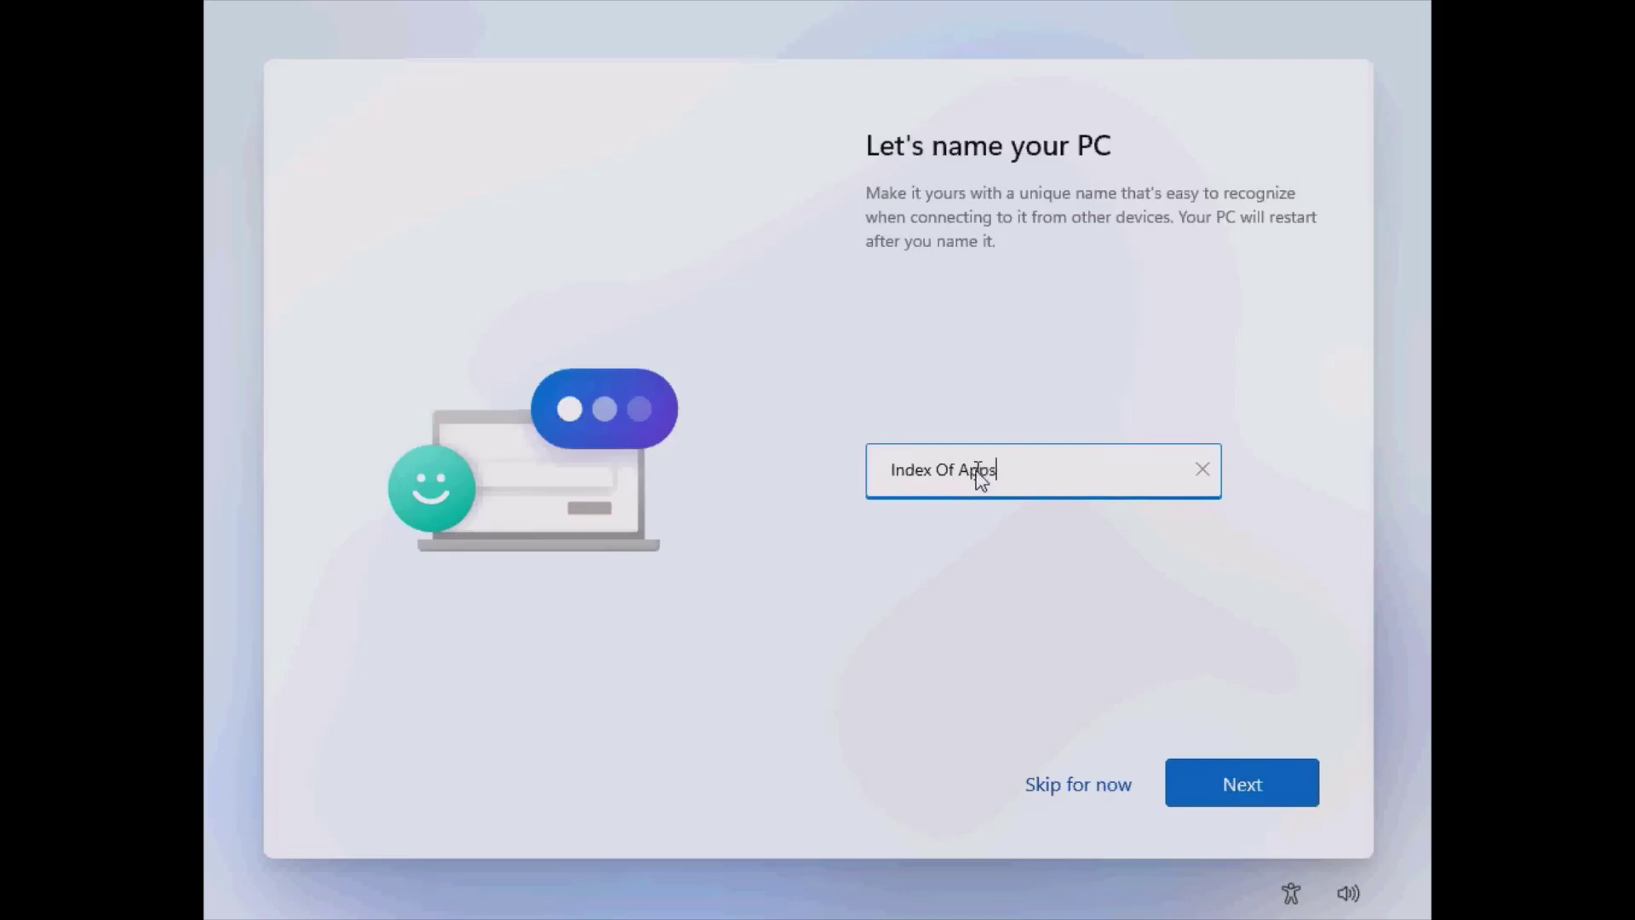
click(1227, 793)
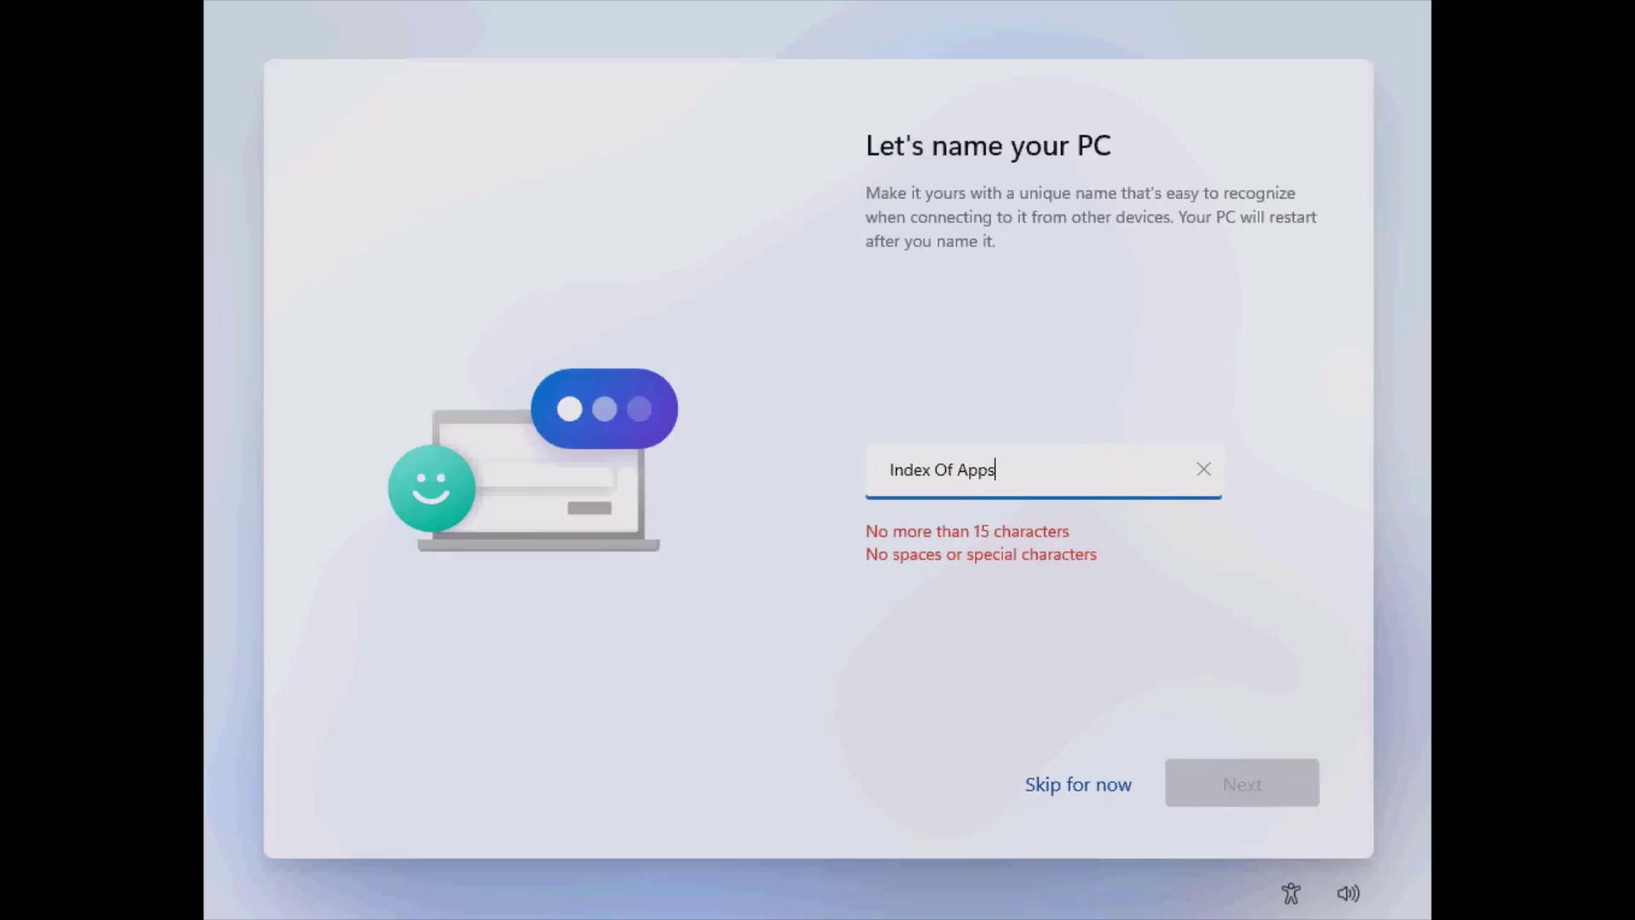
click(936, 470)
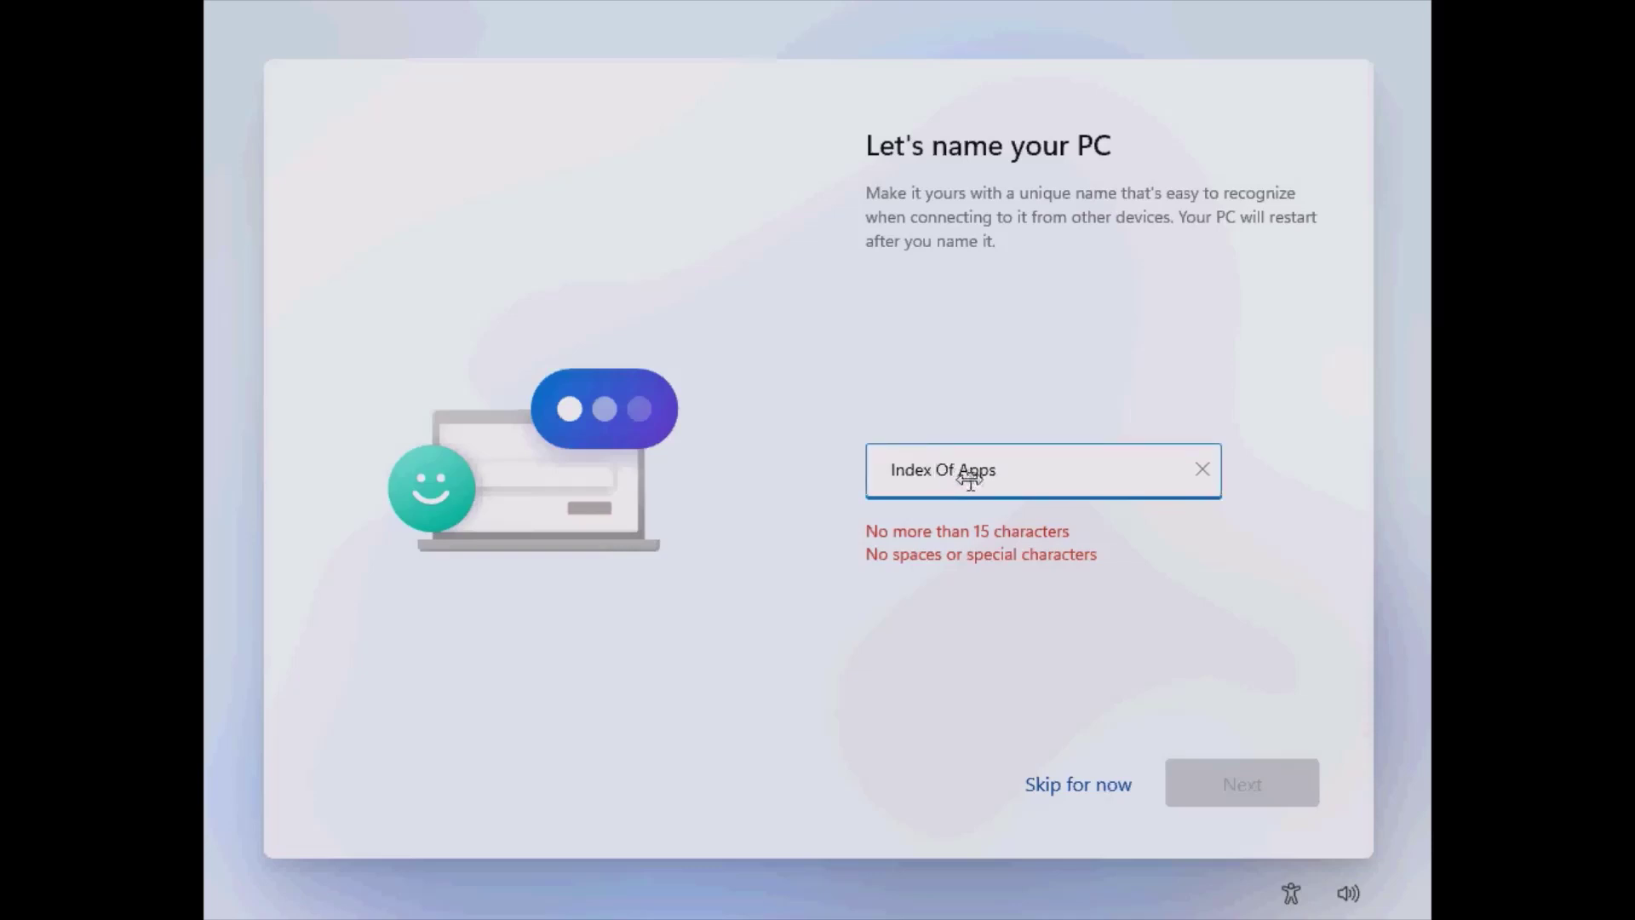
key(BackSpace)
key(Right)
key(Right)
key(Delete)
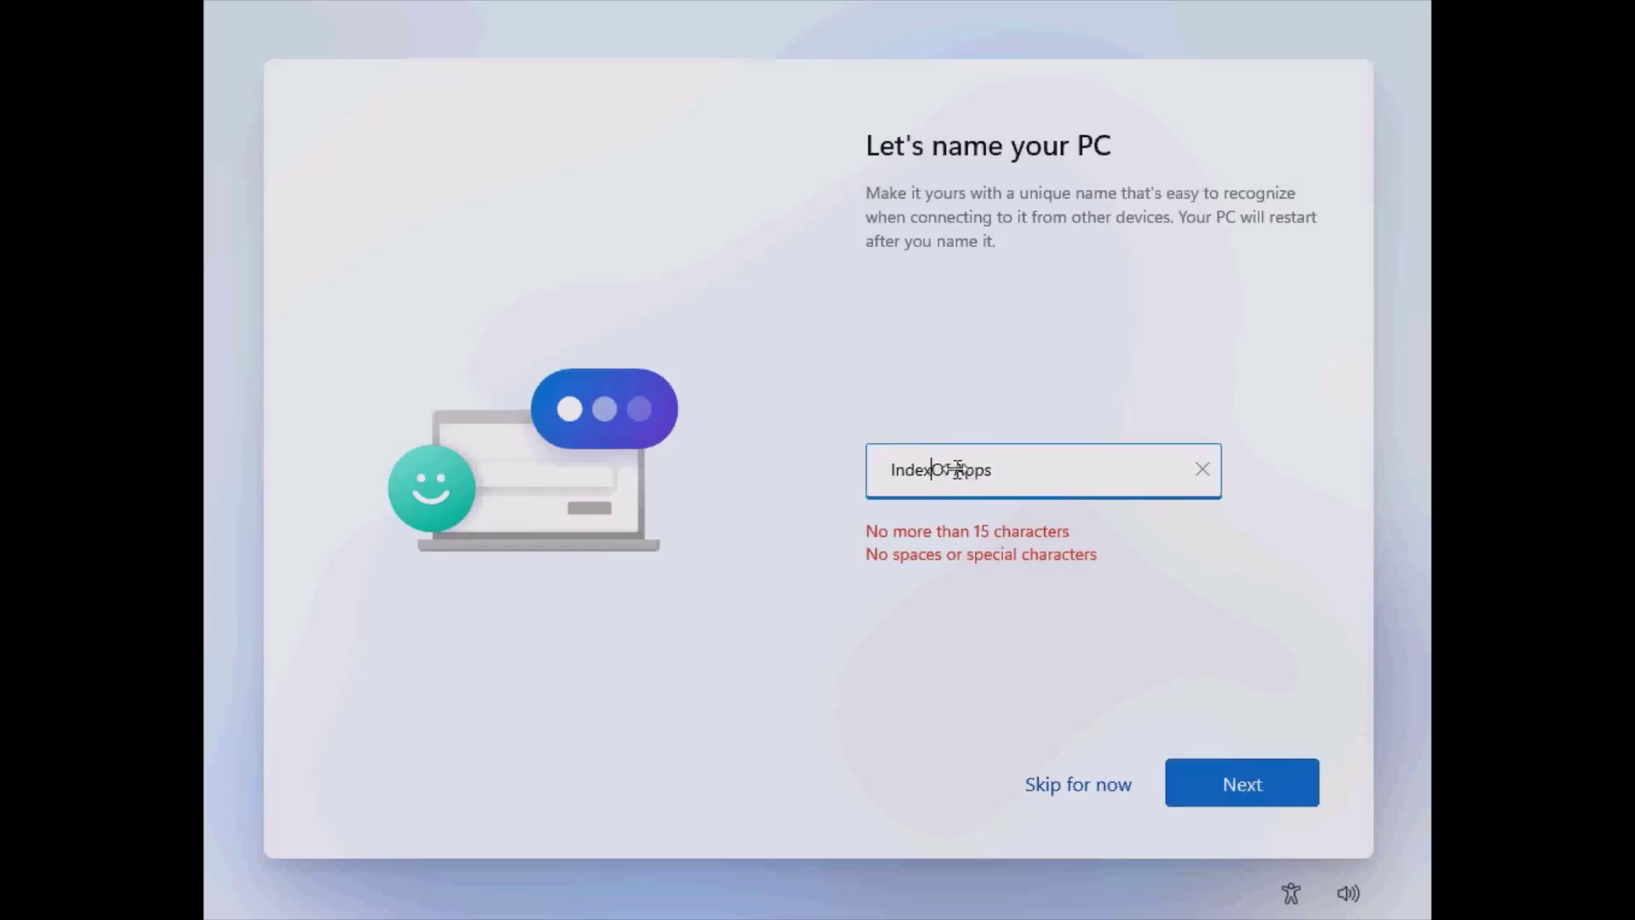
click(1231, 781)
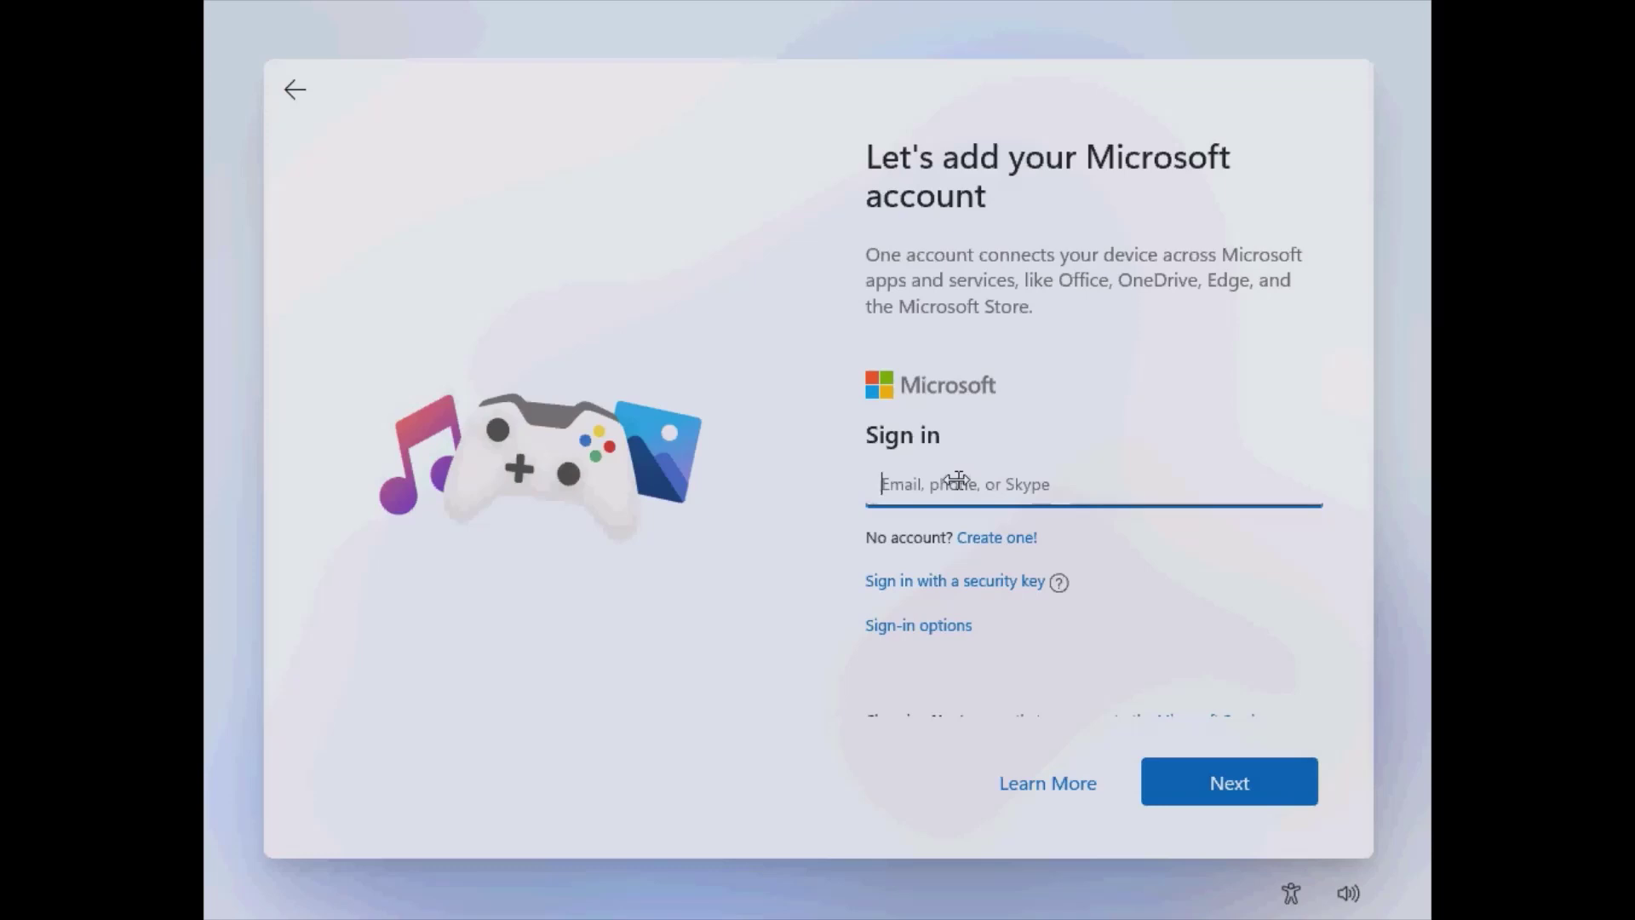
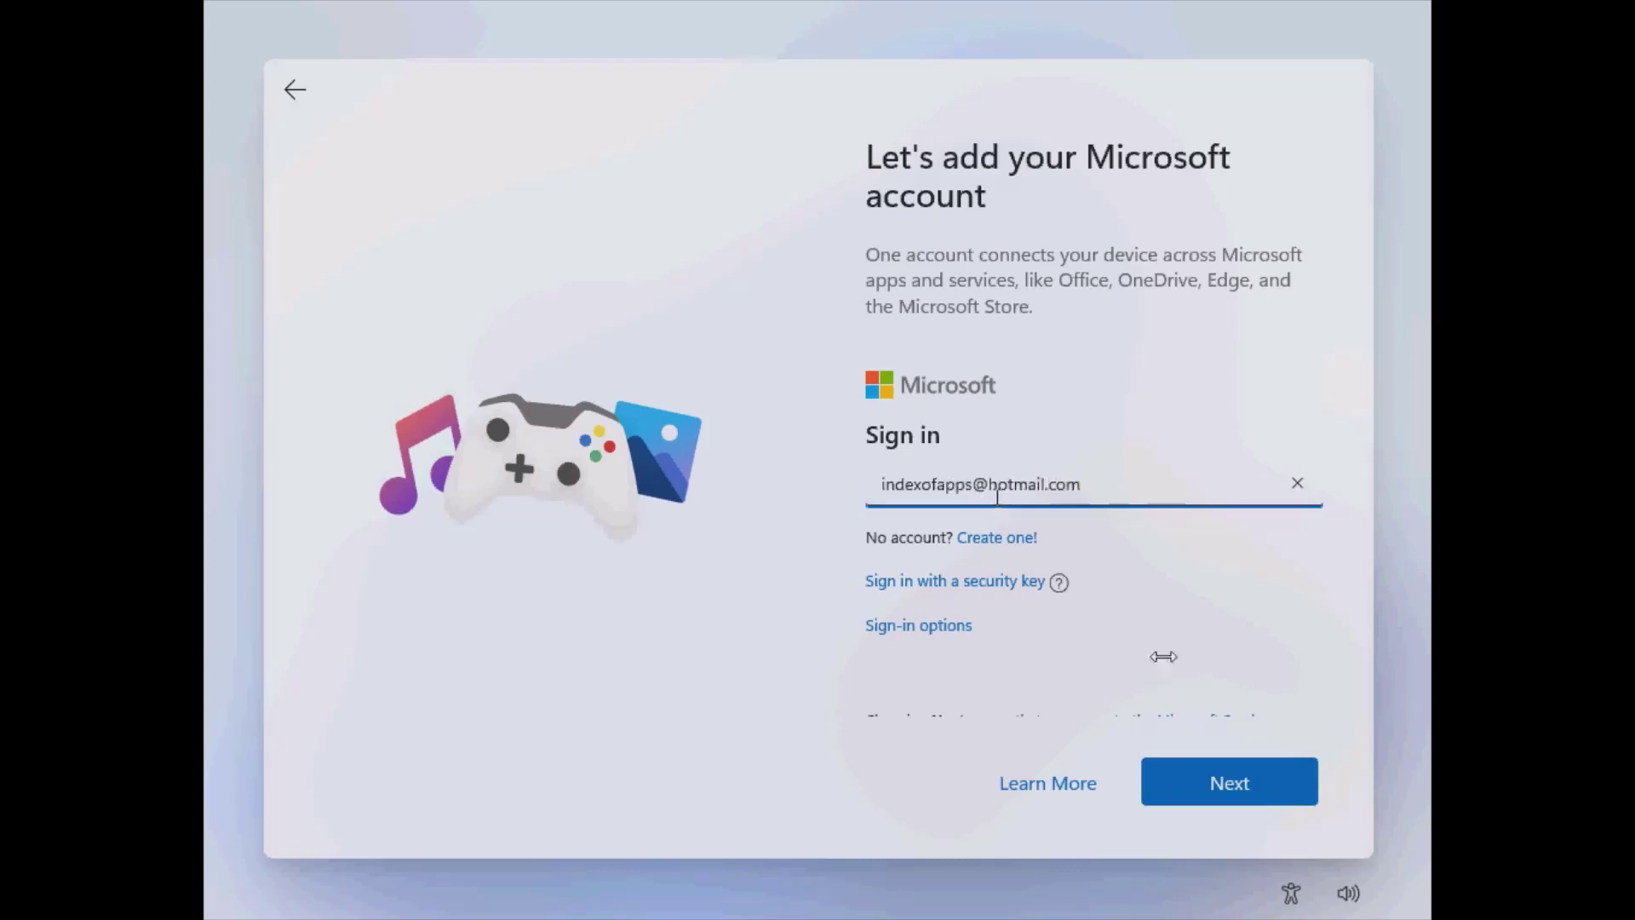
Sign in by entering the Microsoft account's e-mail address and then its password.
click(1229, 801)
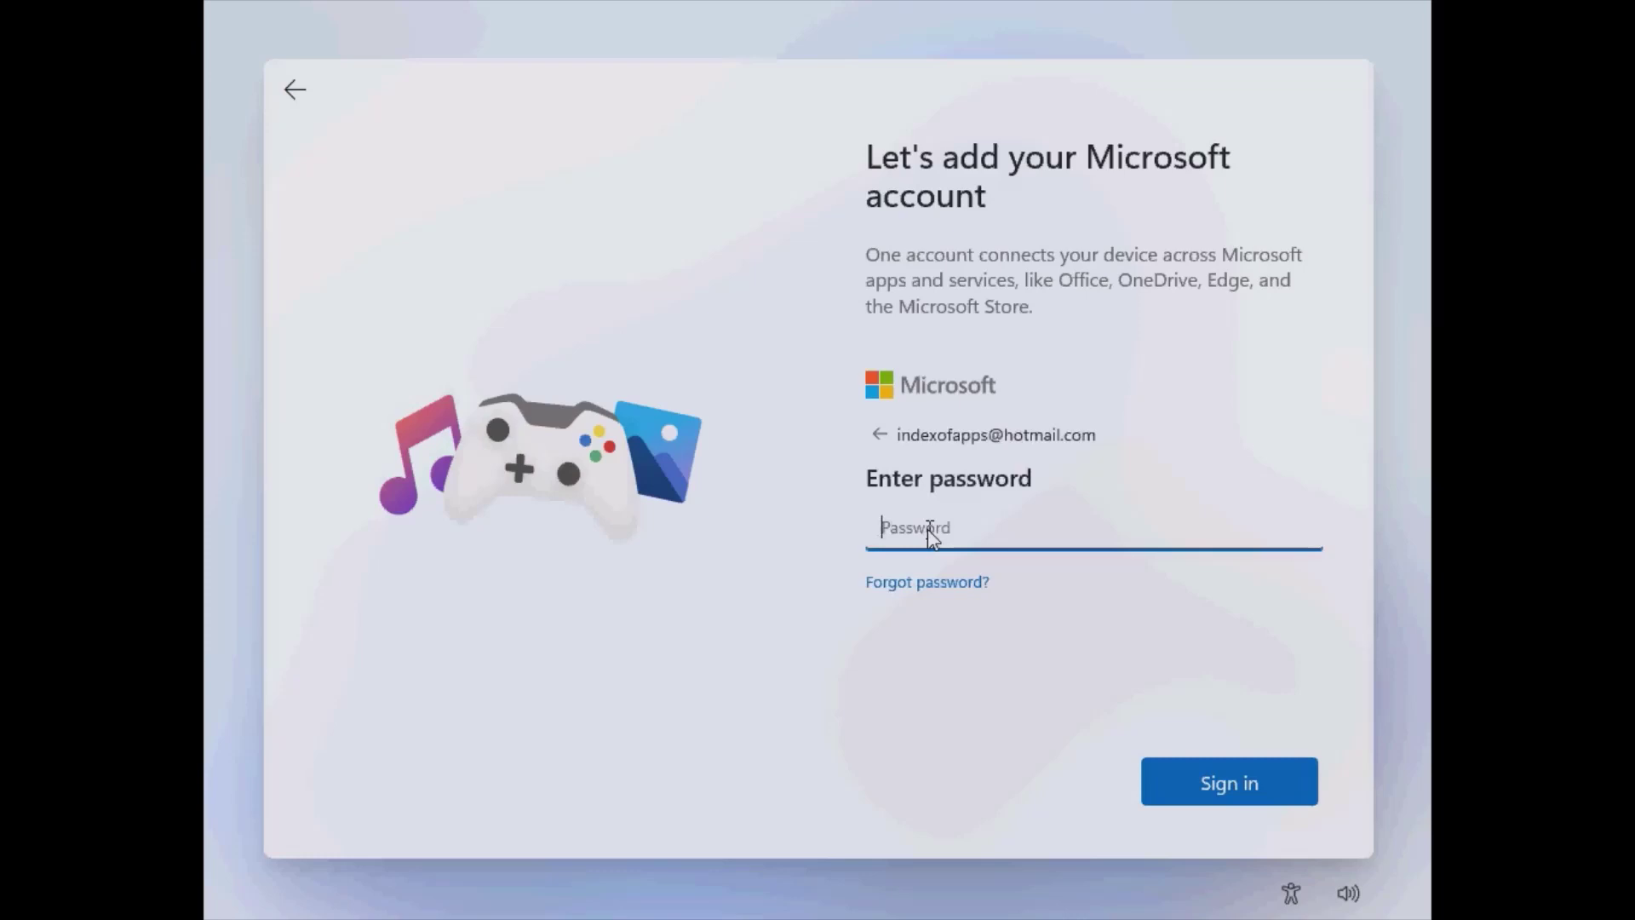
text(•••••••)
click(1158, 783)
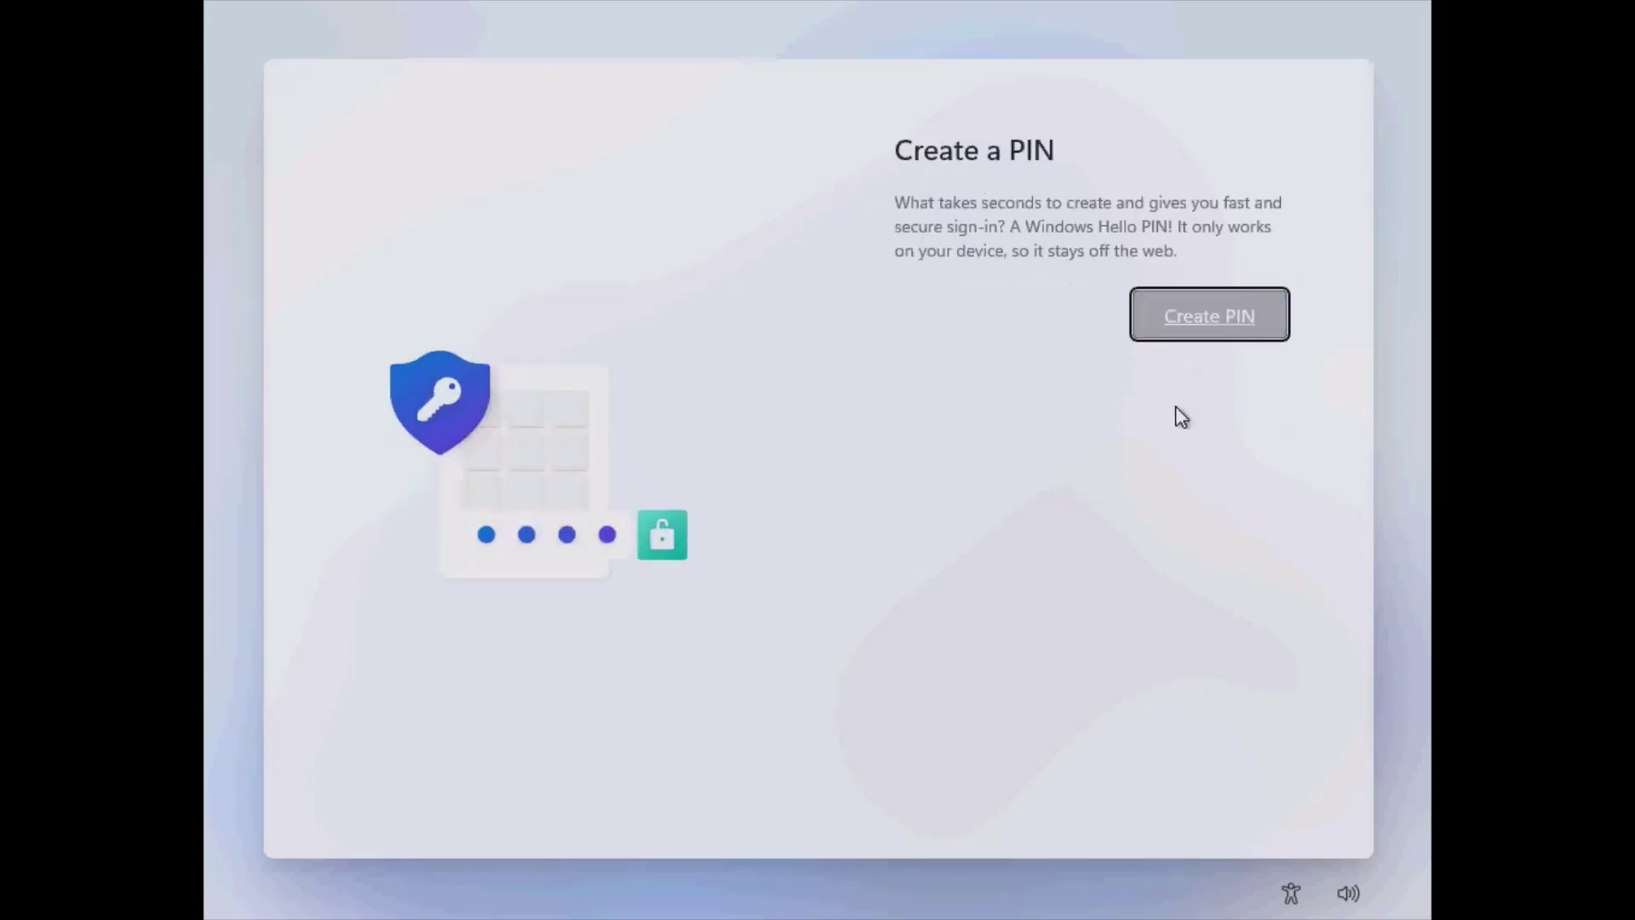
Create a Windows Hello sign-in PIN, entering it in both the New PIN and Confirm PIN fields.
click(1188, 308)
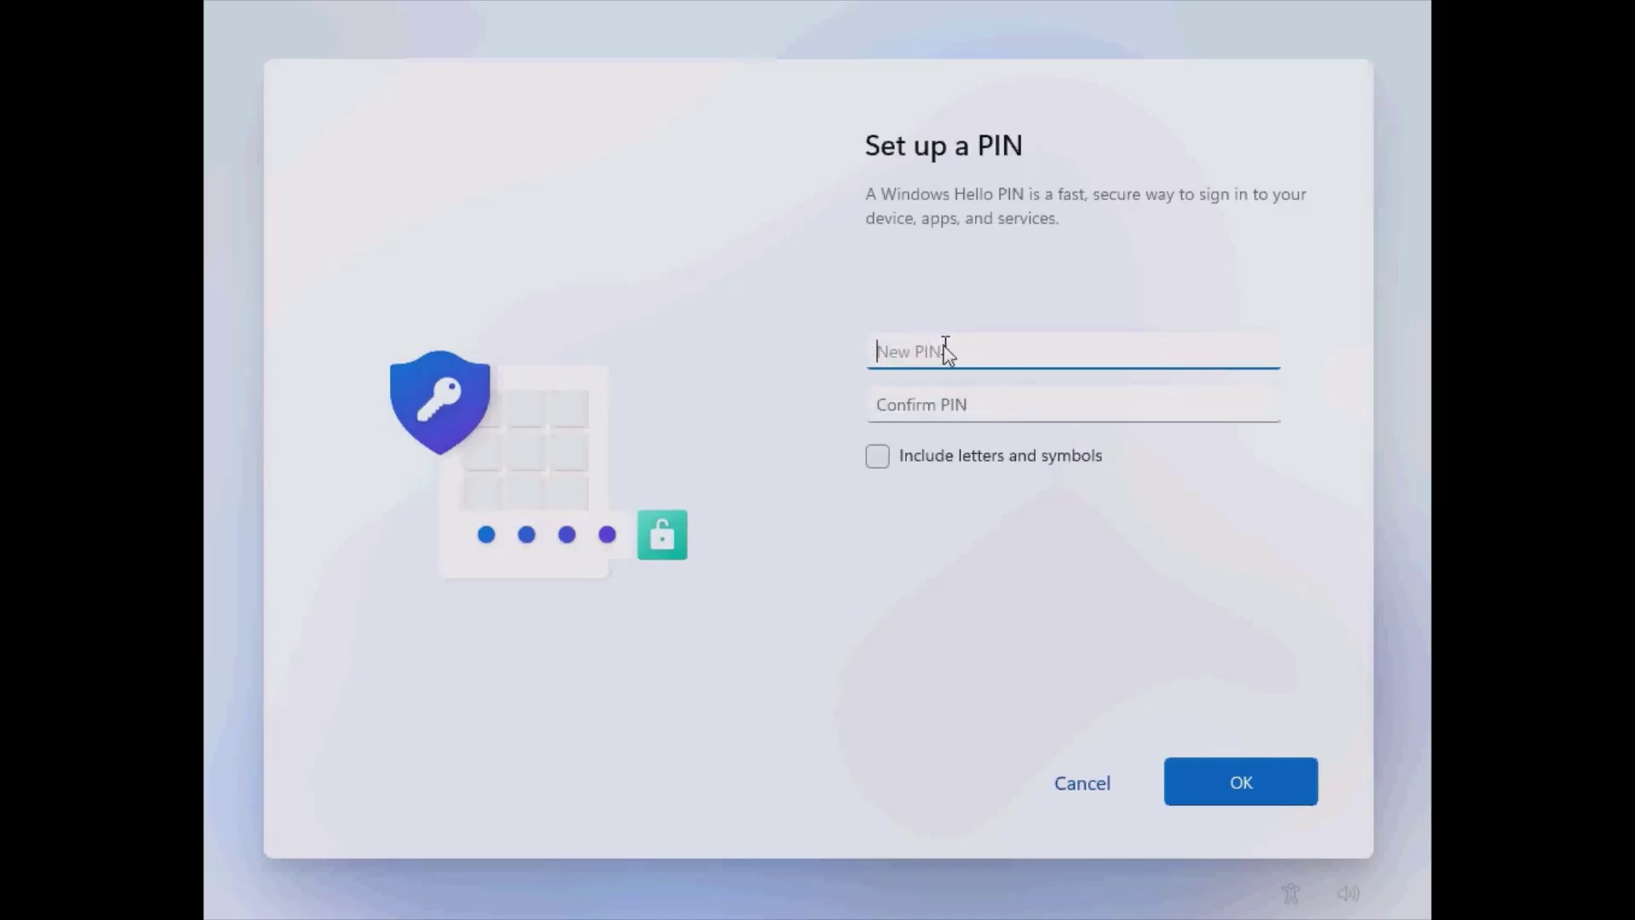
text(123)
key(Tab)
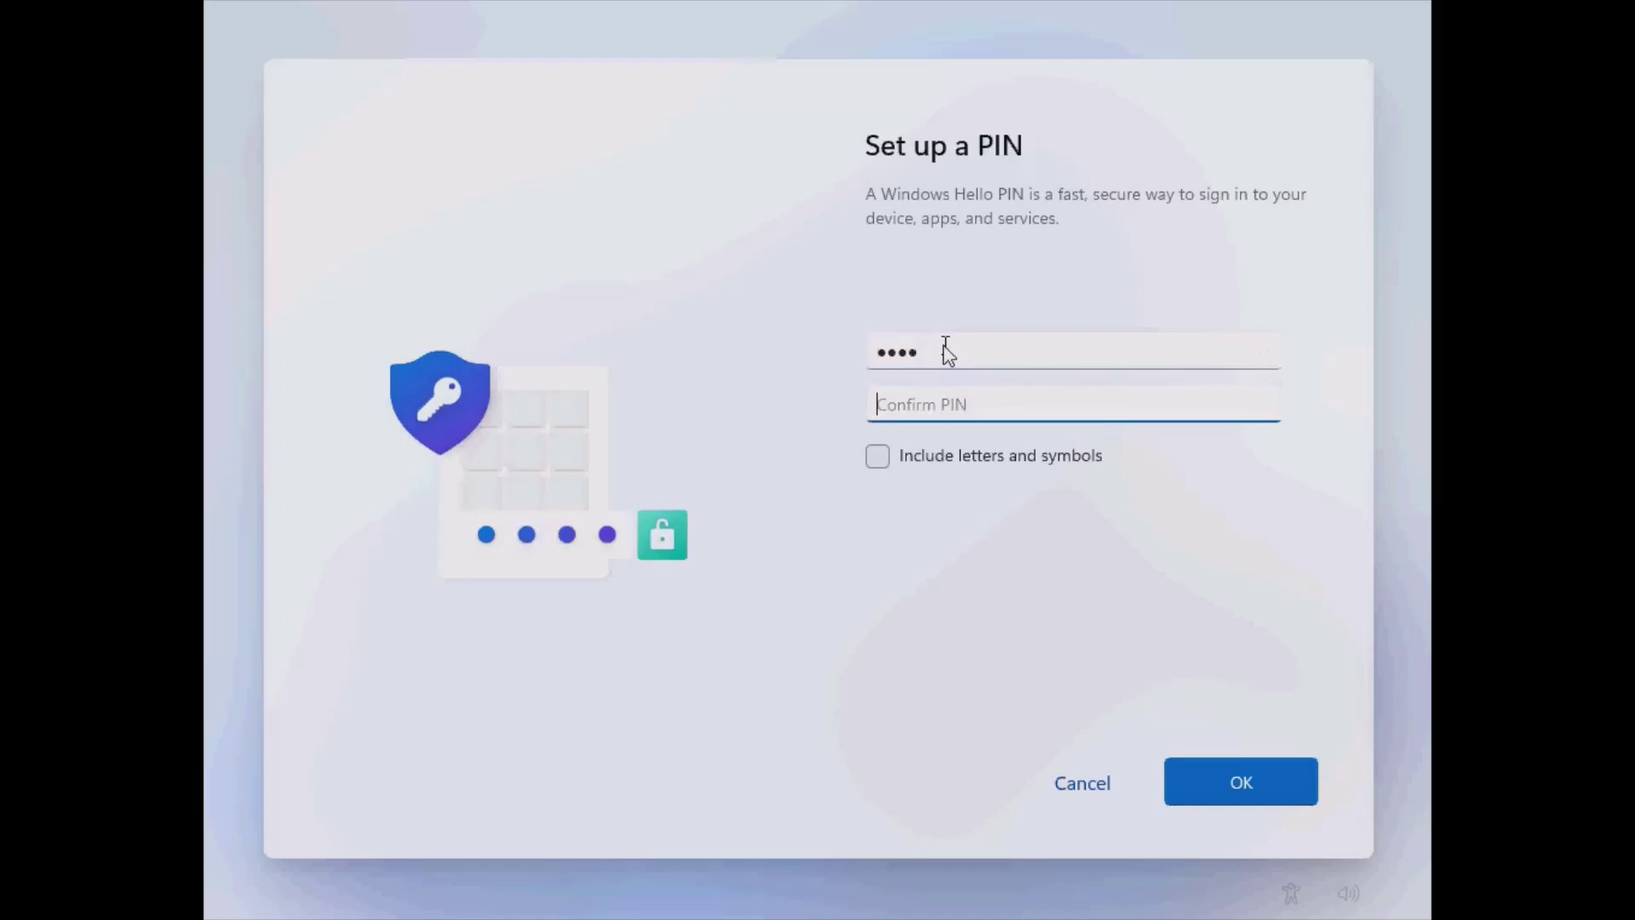
text(12)
click(1245, 794)
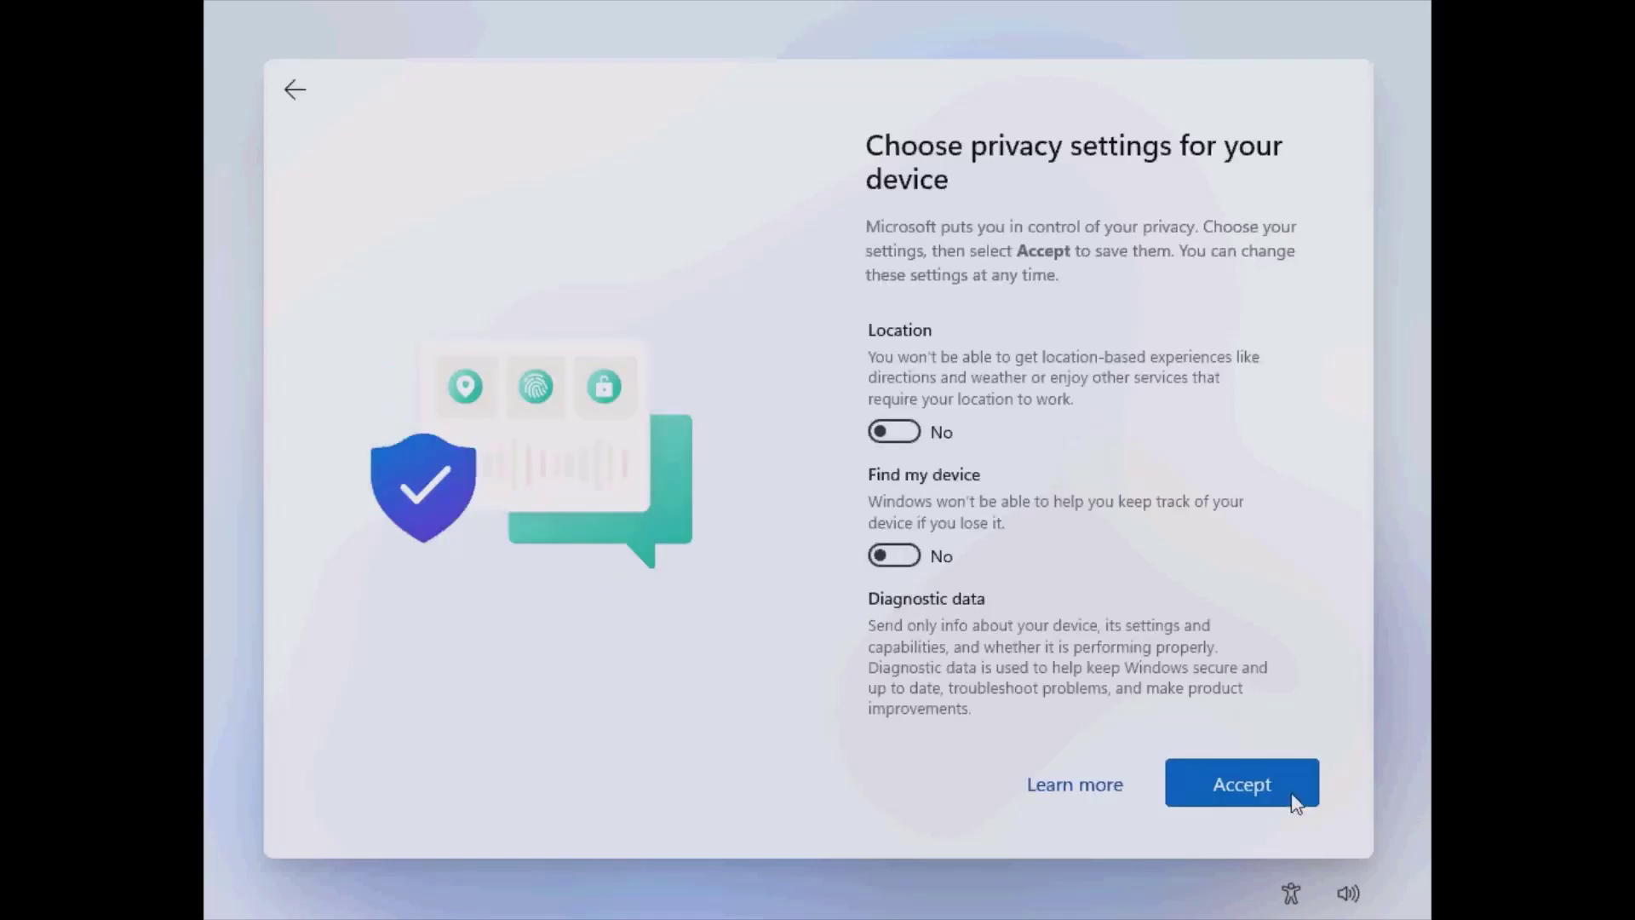
Accept privacy settings, skip device-use customization, keep OneDrive file storage, and decline the Microsoft 365 trial.
click(1262, 780)
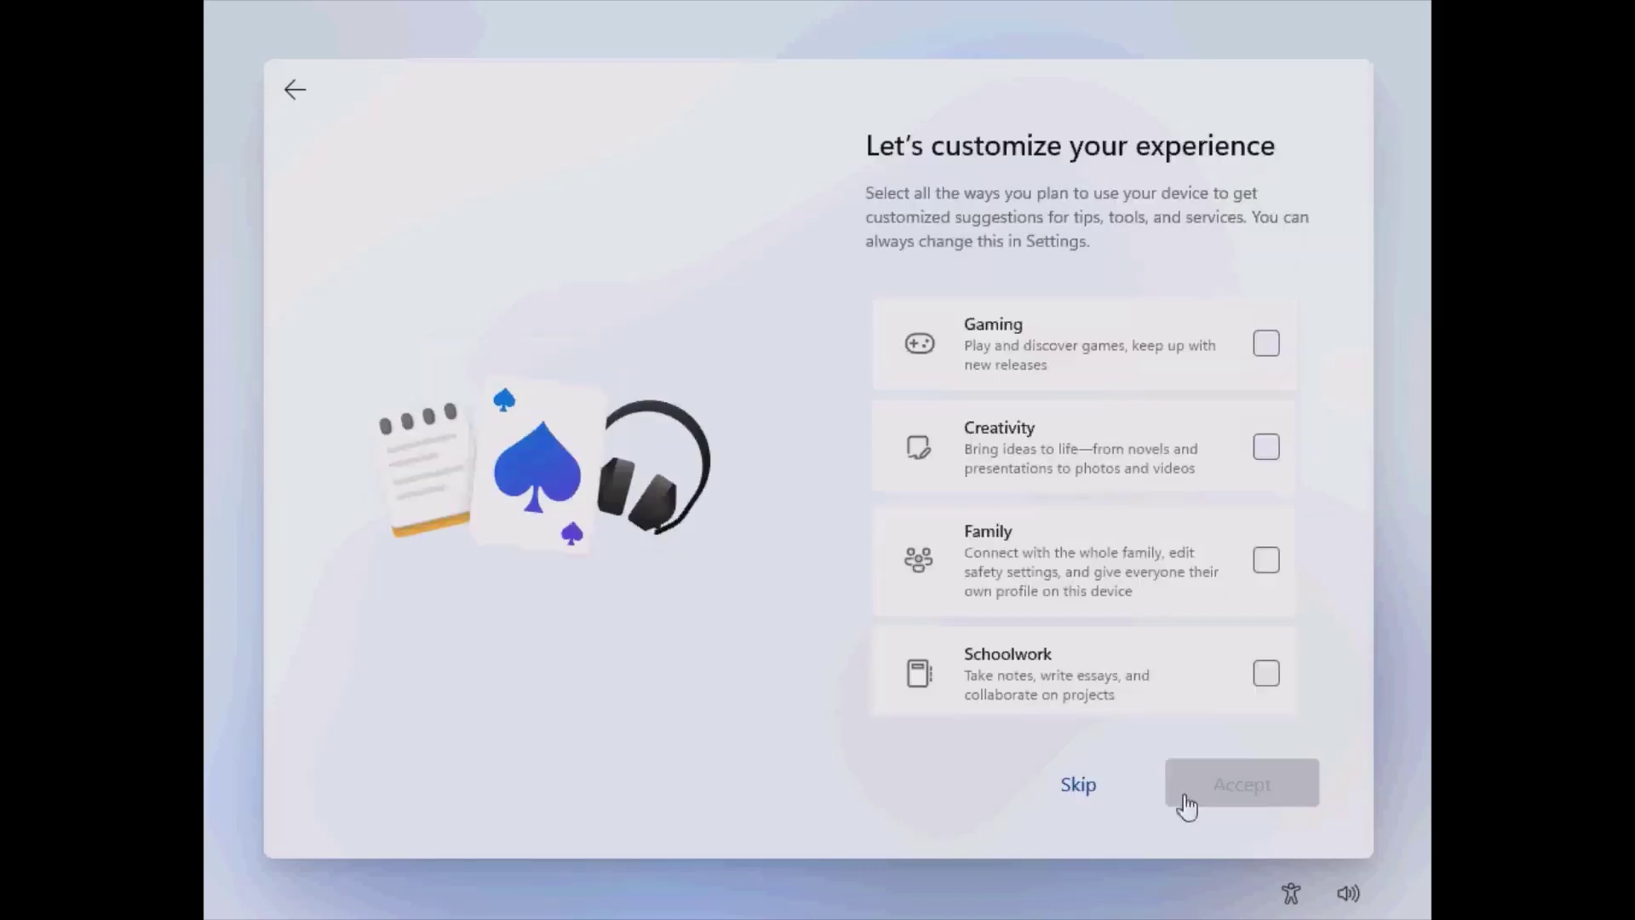
click(1079, 791)
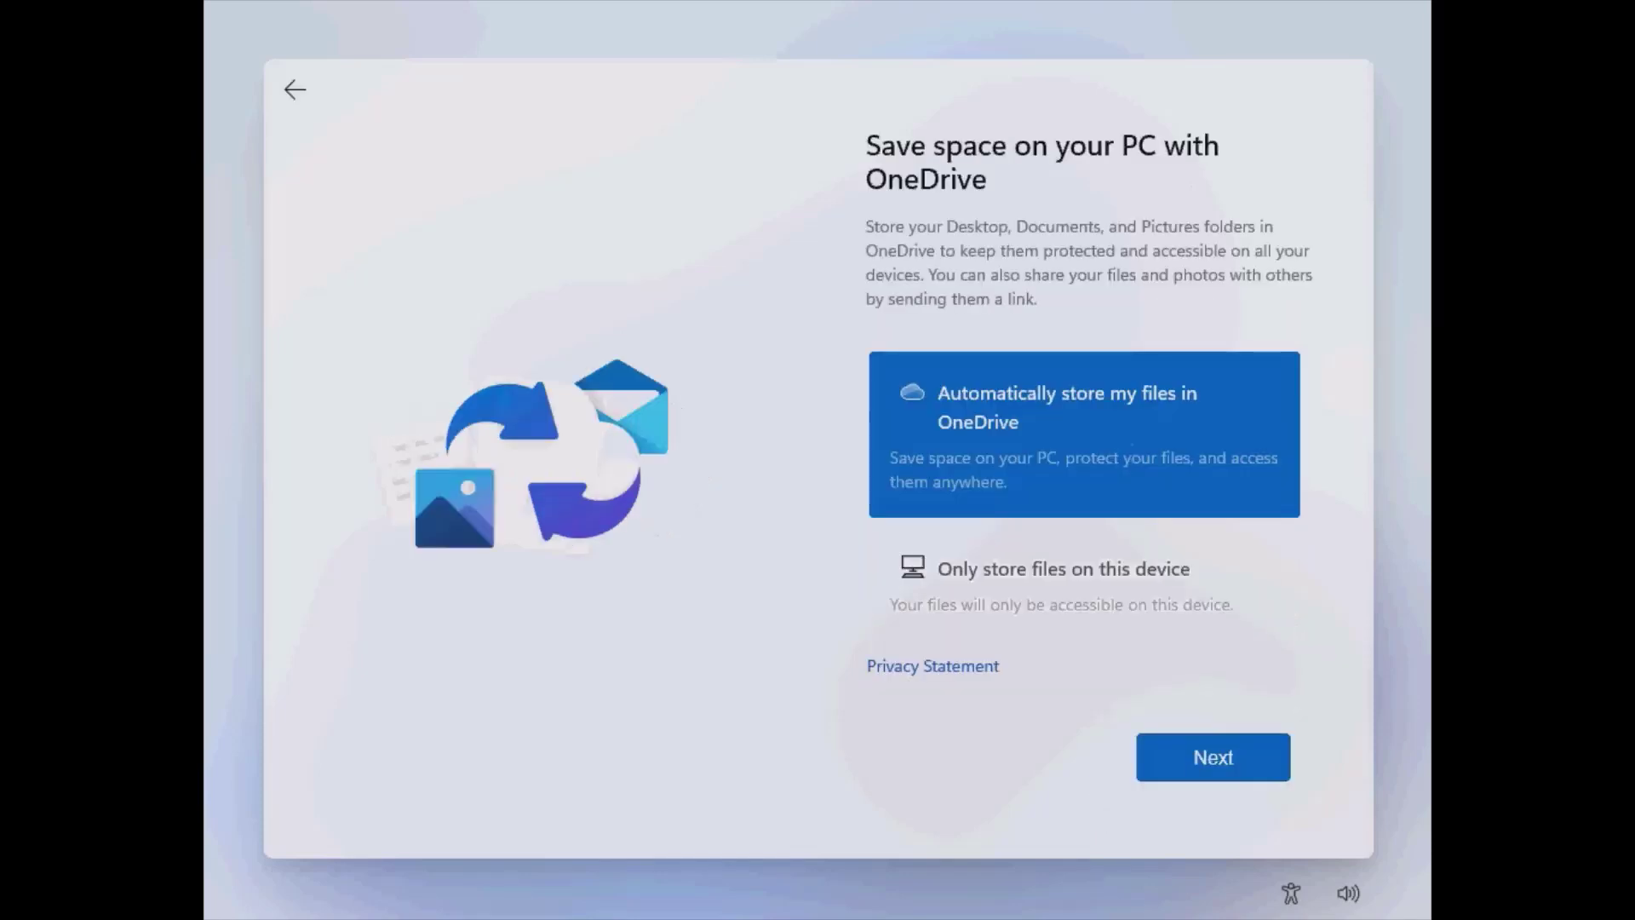
click(1233, 764)
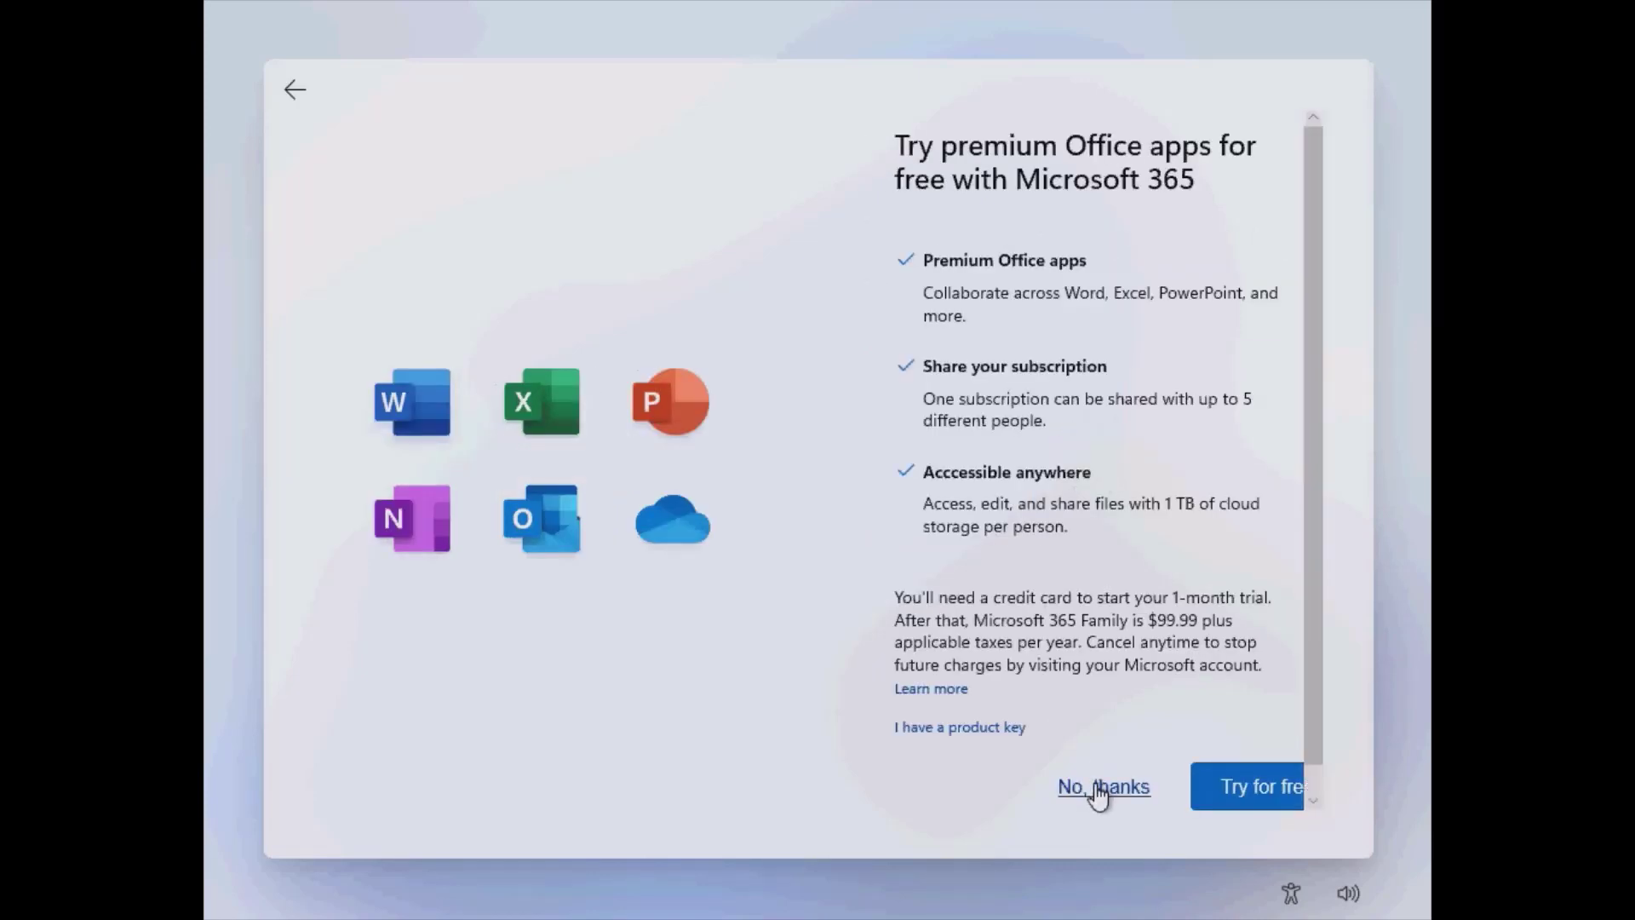
click(1100, 794)
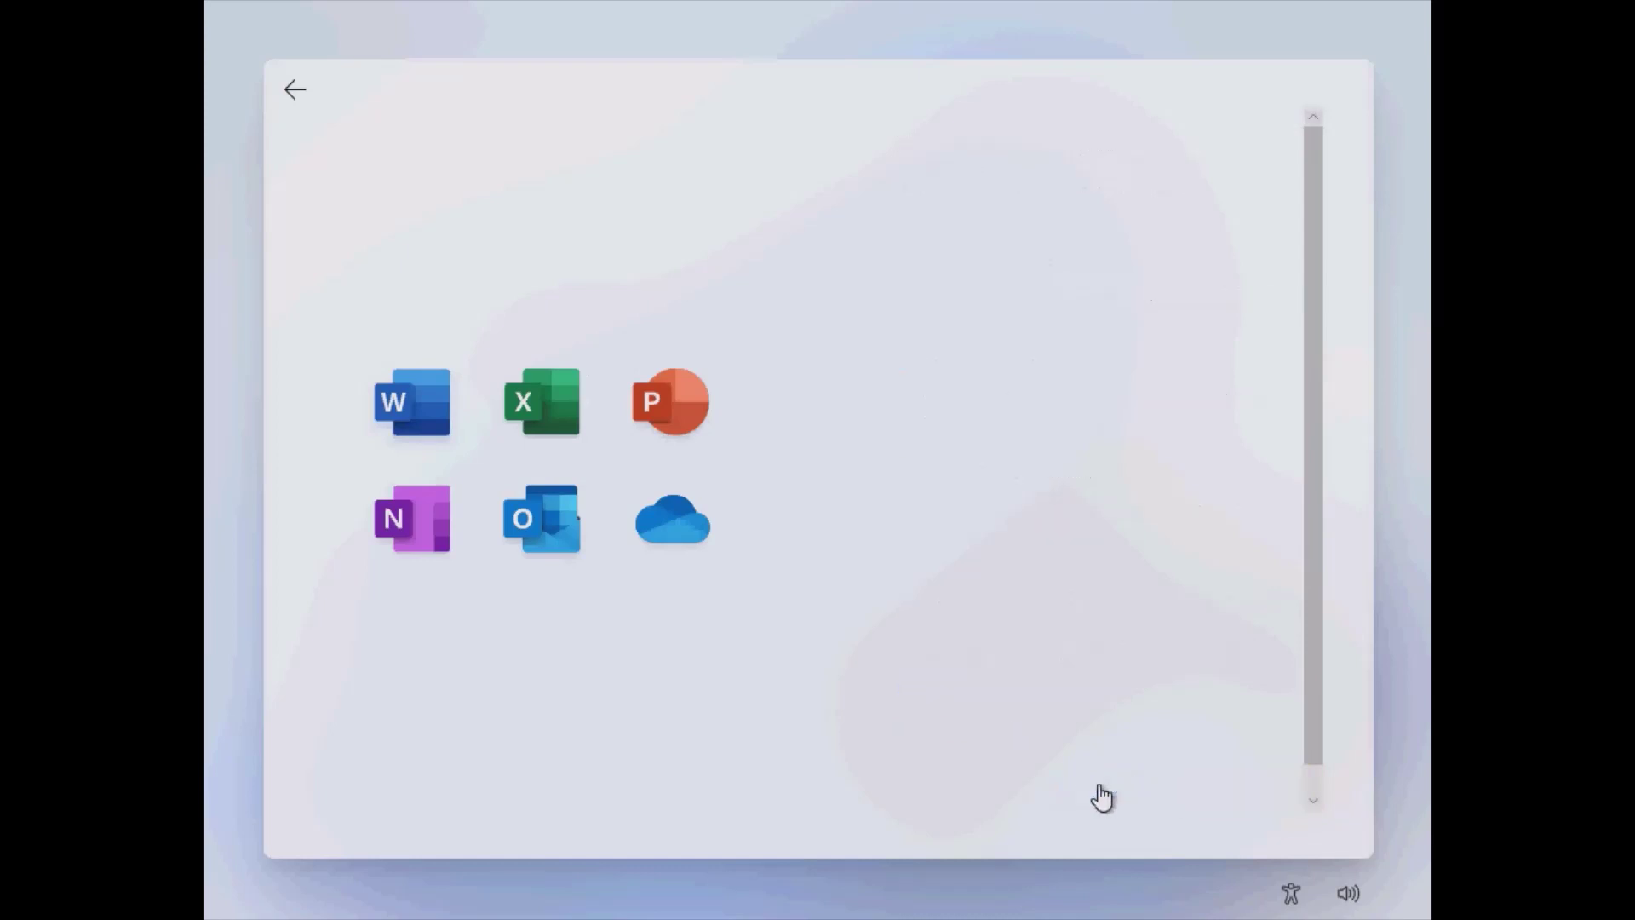
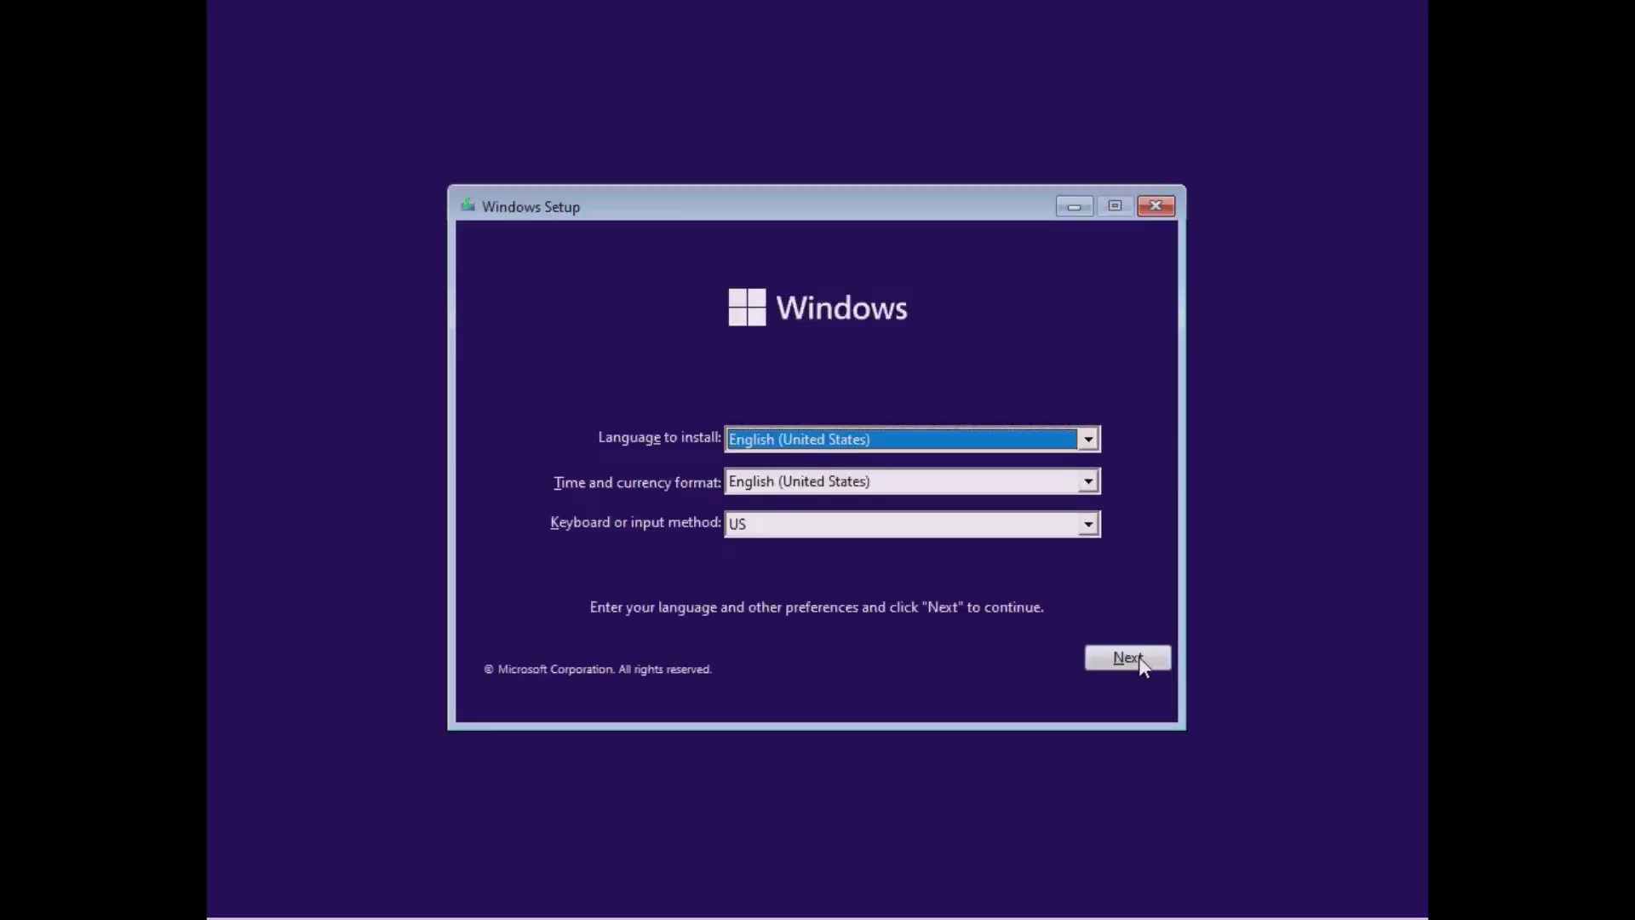
Accept the language settings, start Install now, skip the product key, and accept the license terms.
click(1133, 657)
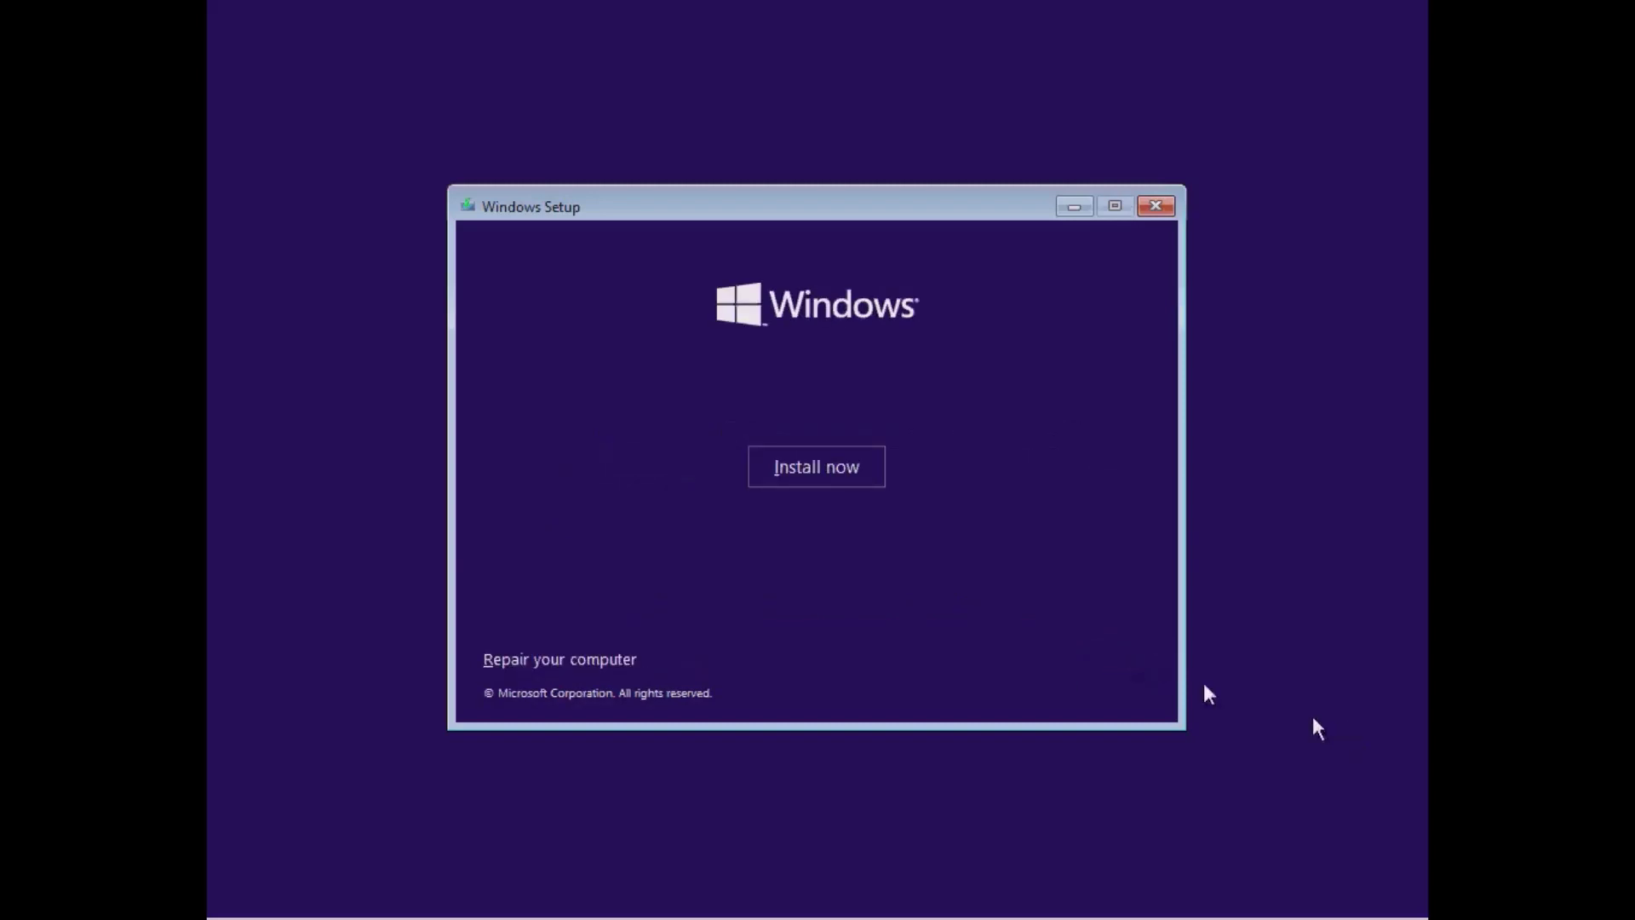
click(811, 460)
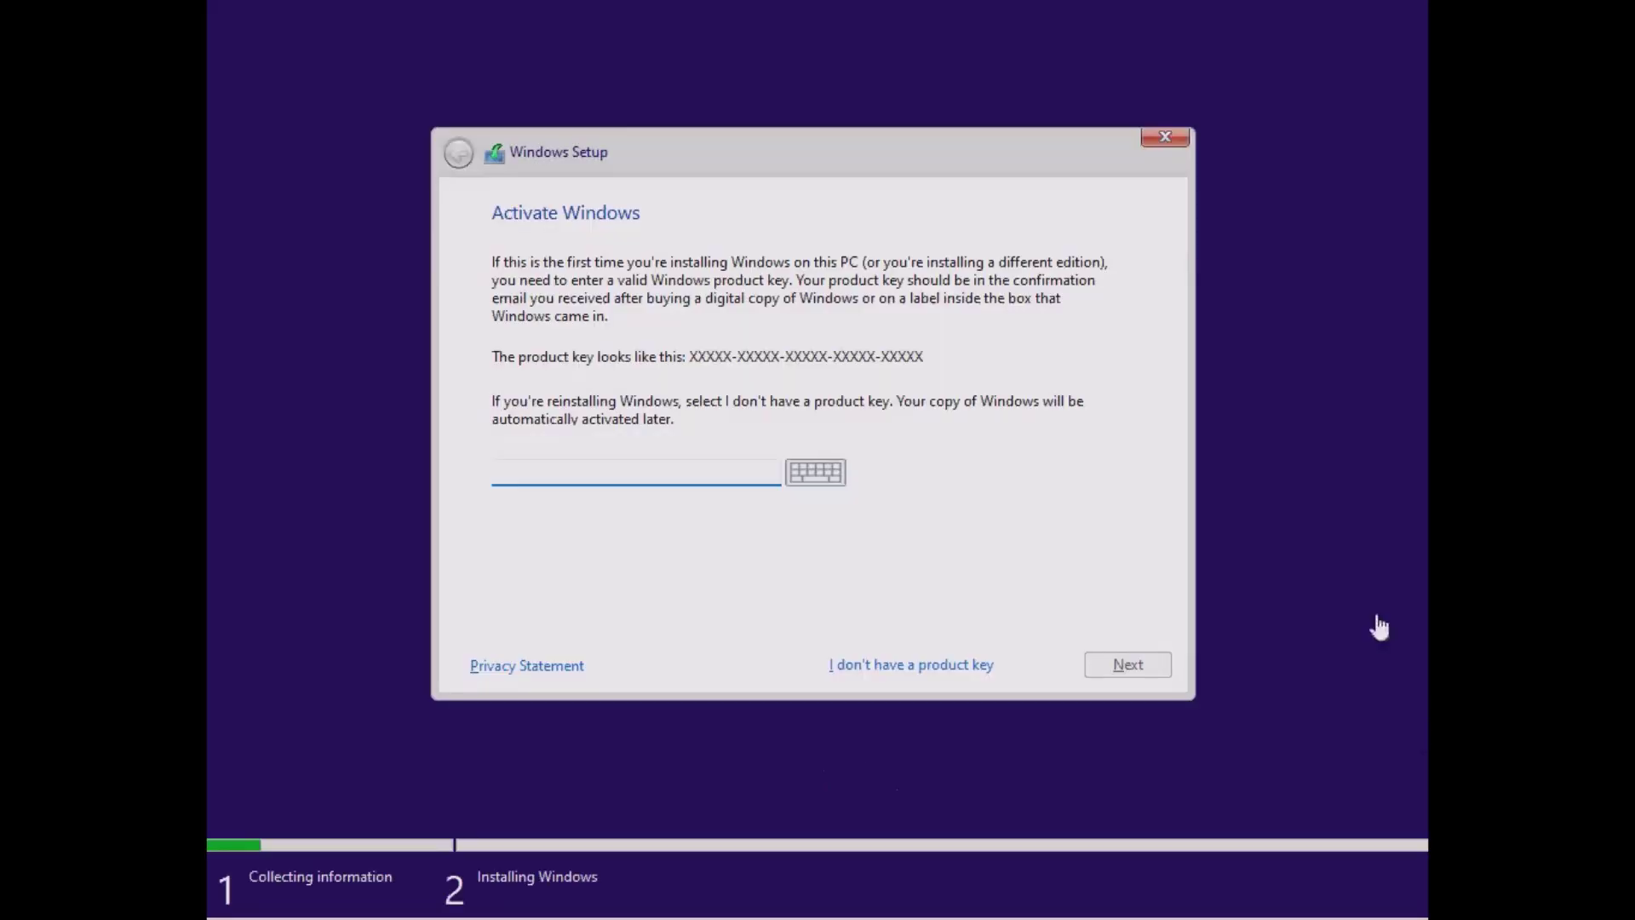
click(892, 673)
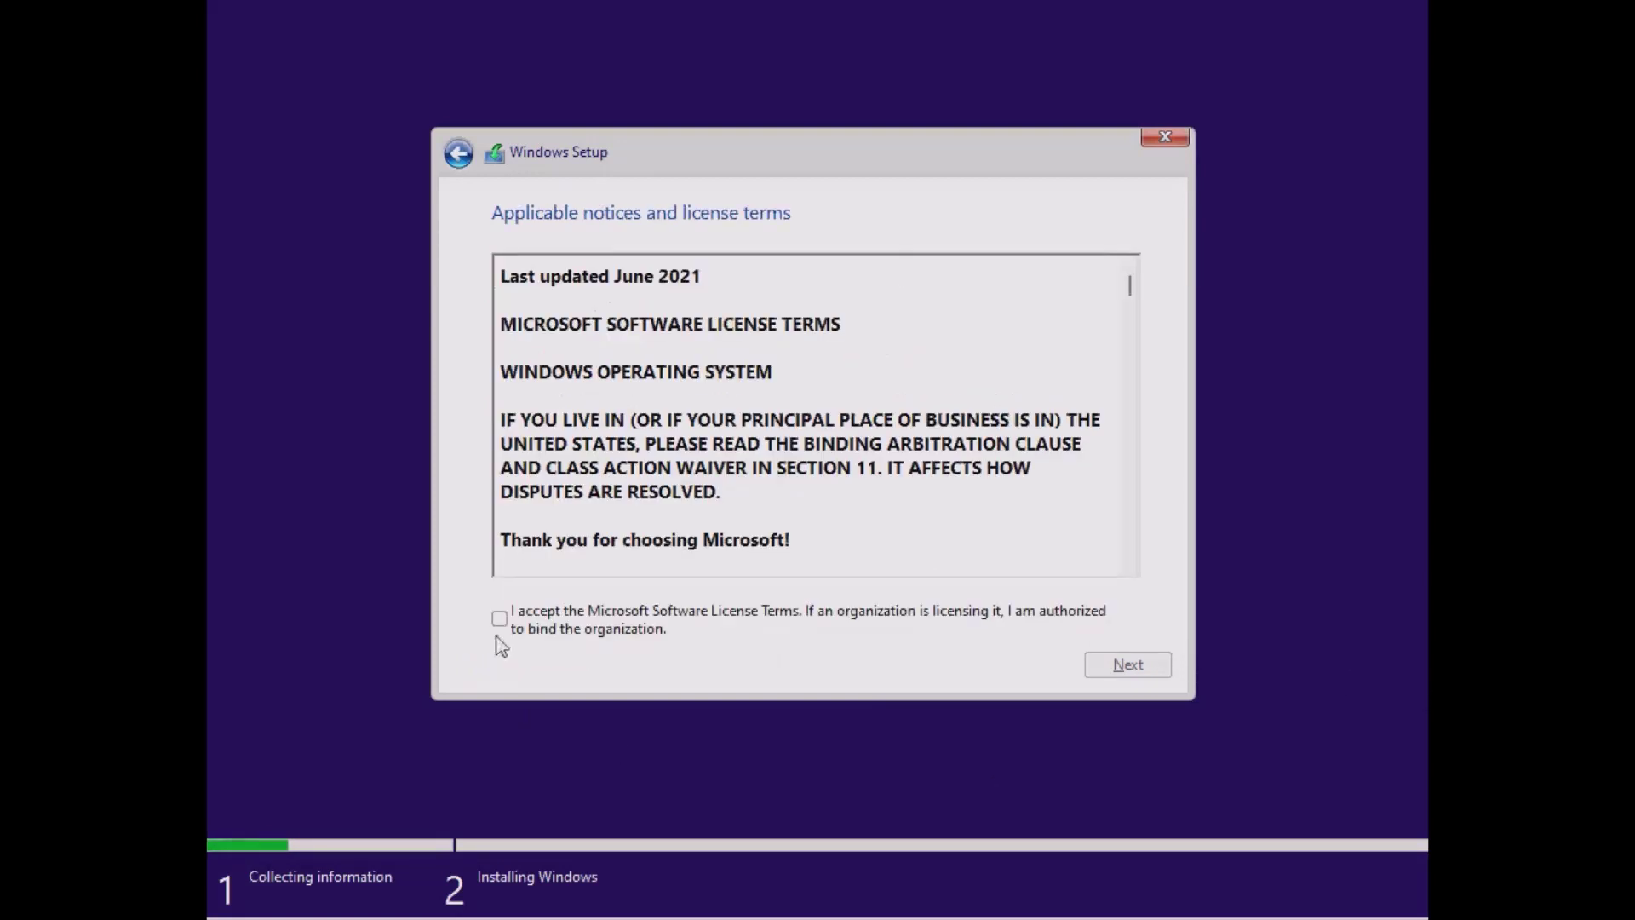
click(499, 619)
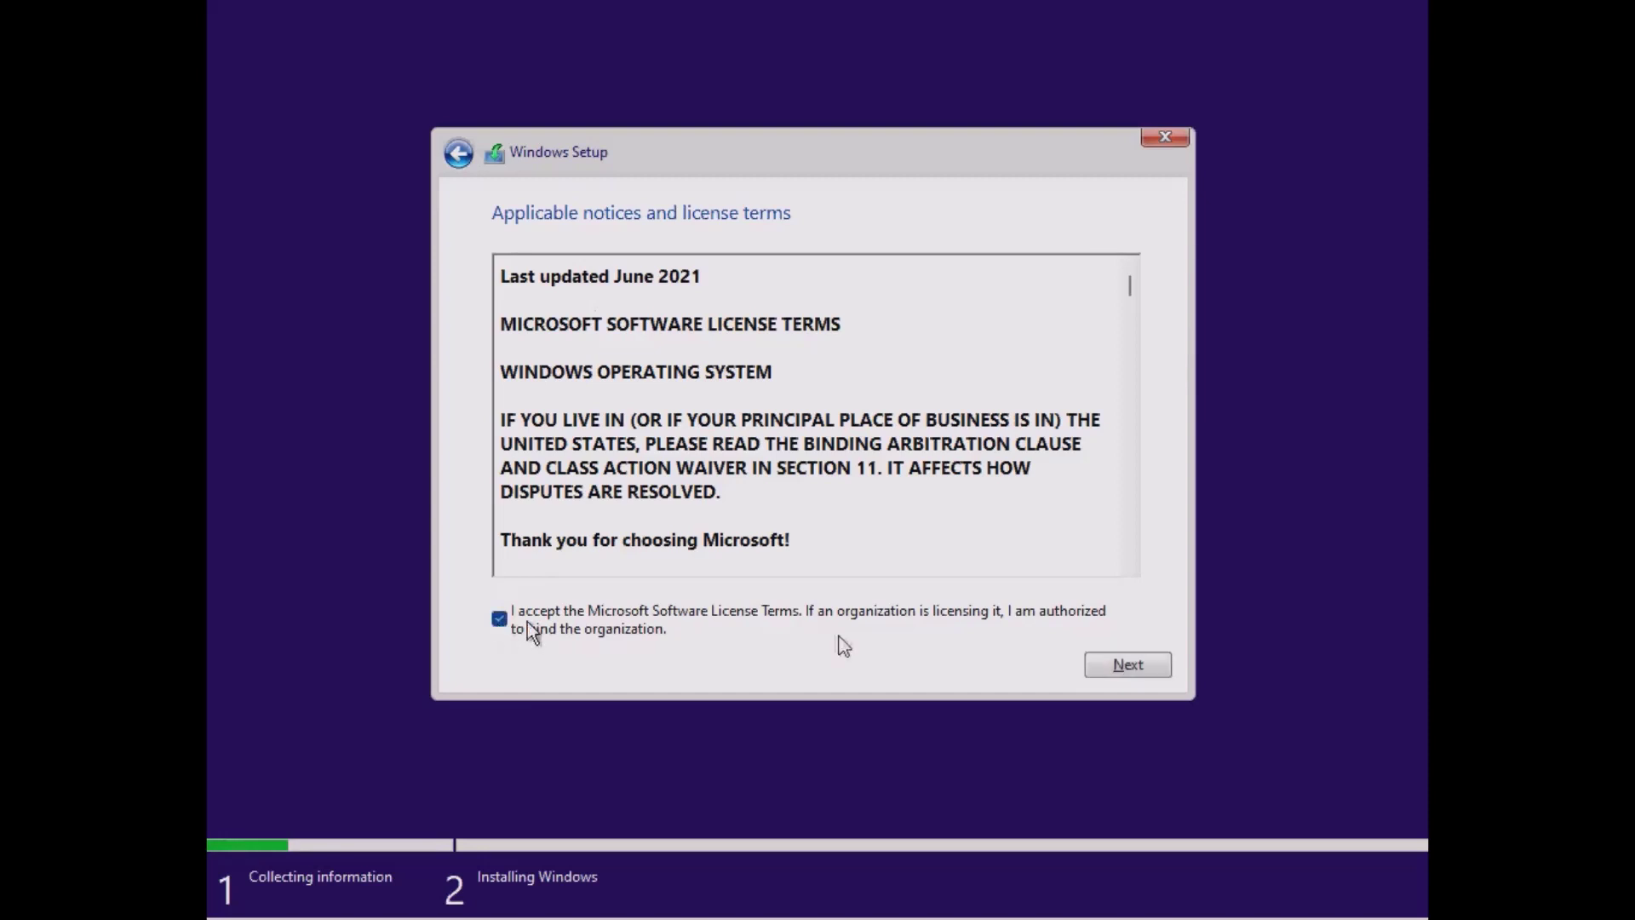
click(1122, 666)
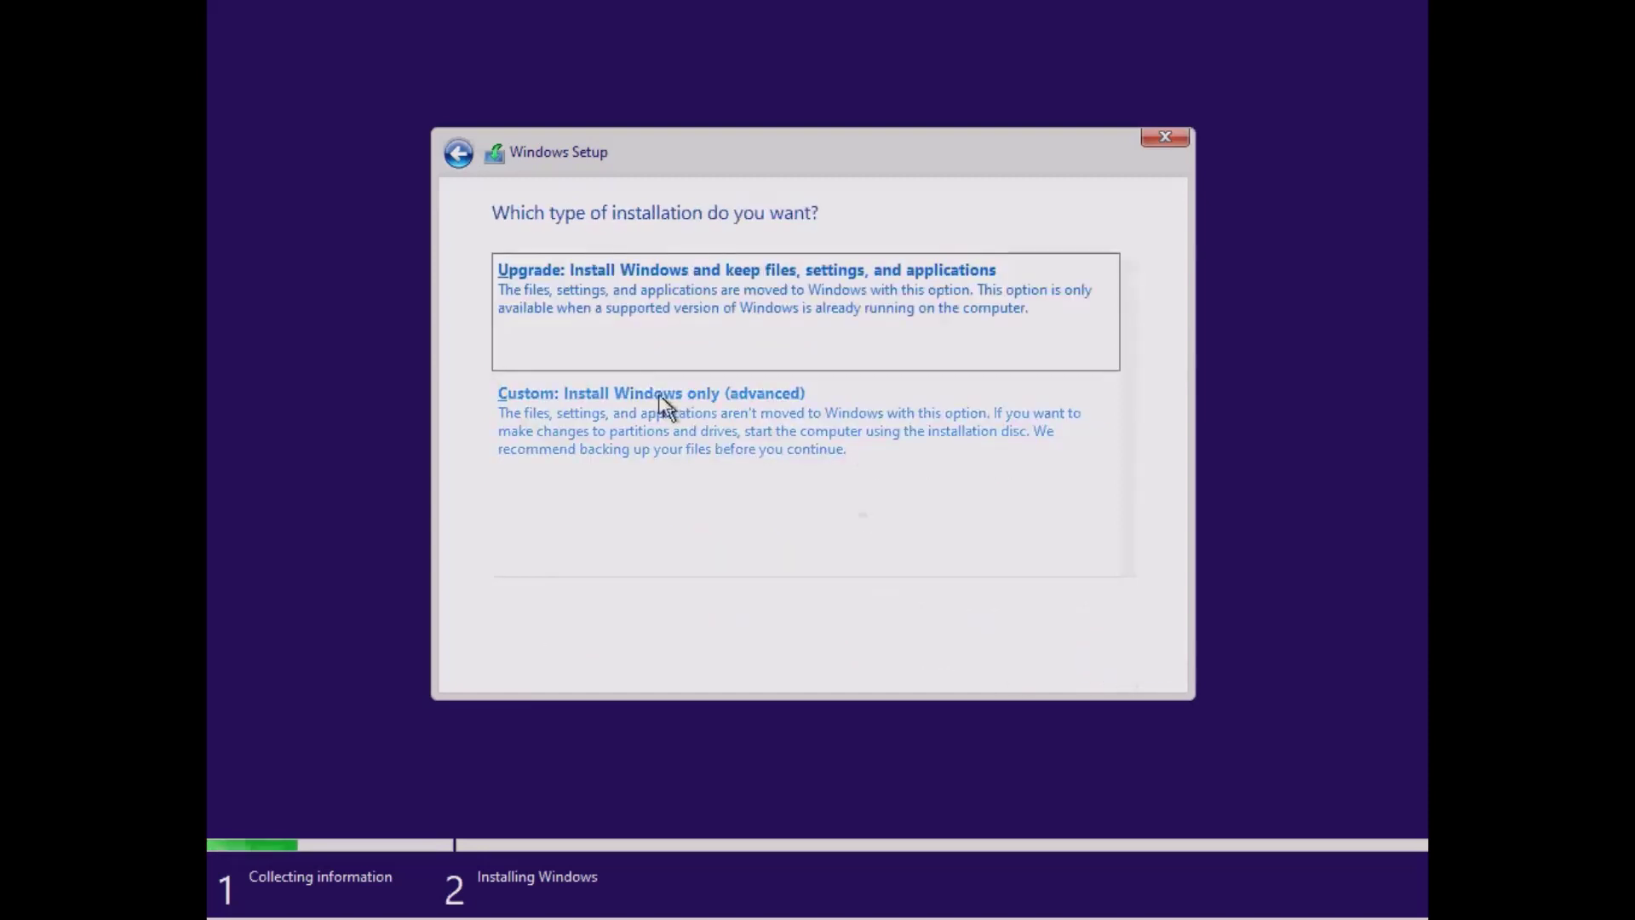
Choose a Custom install and delete the System Reserved, 69.5 GB primary and 501 MB OEM partitions.
click(617, 436)
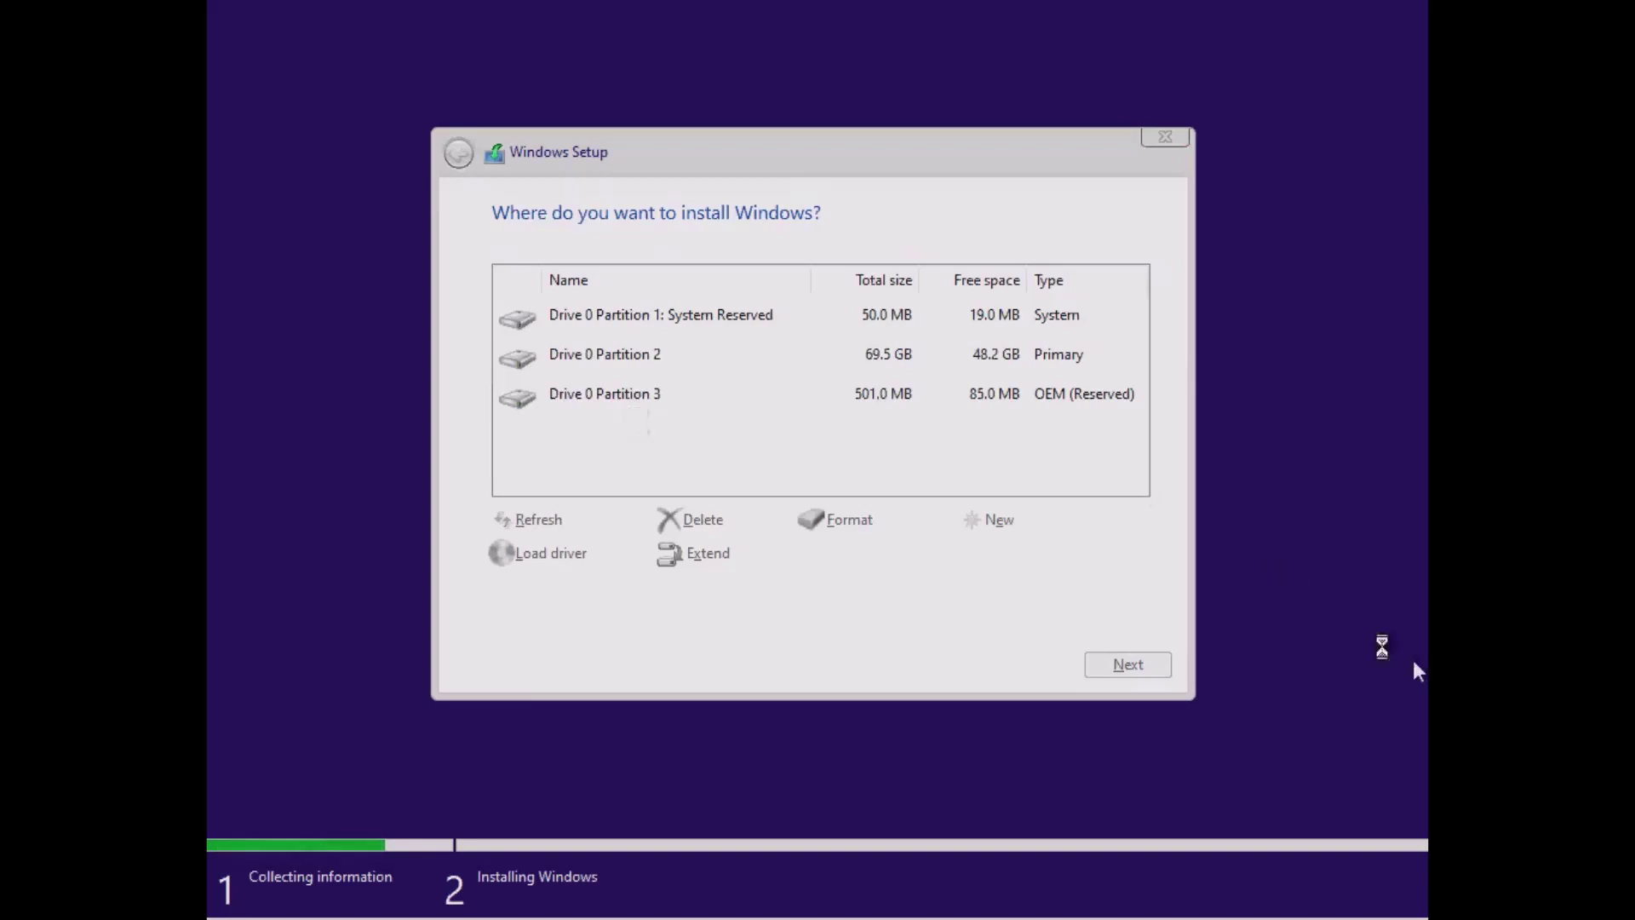
click(754, 354)
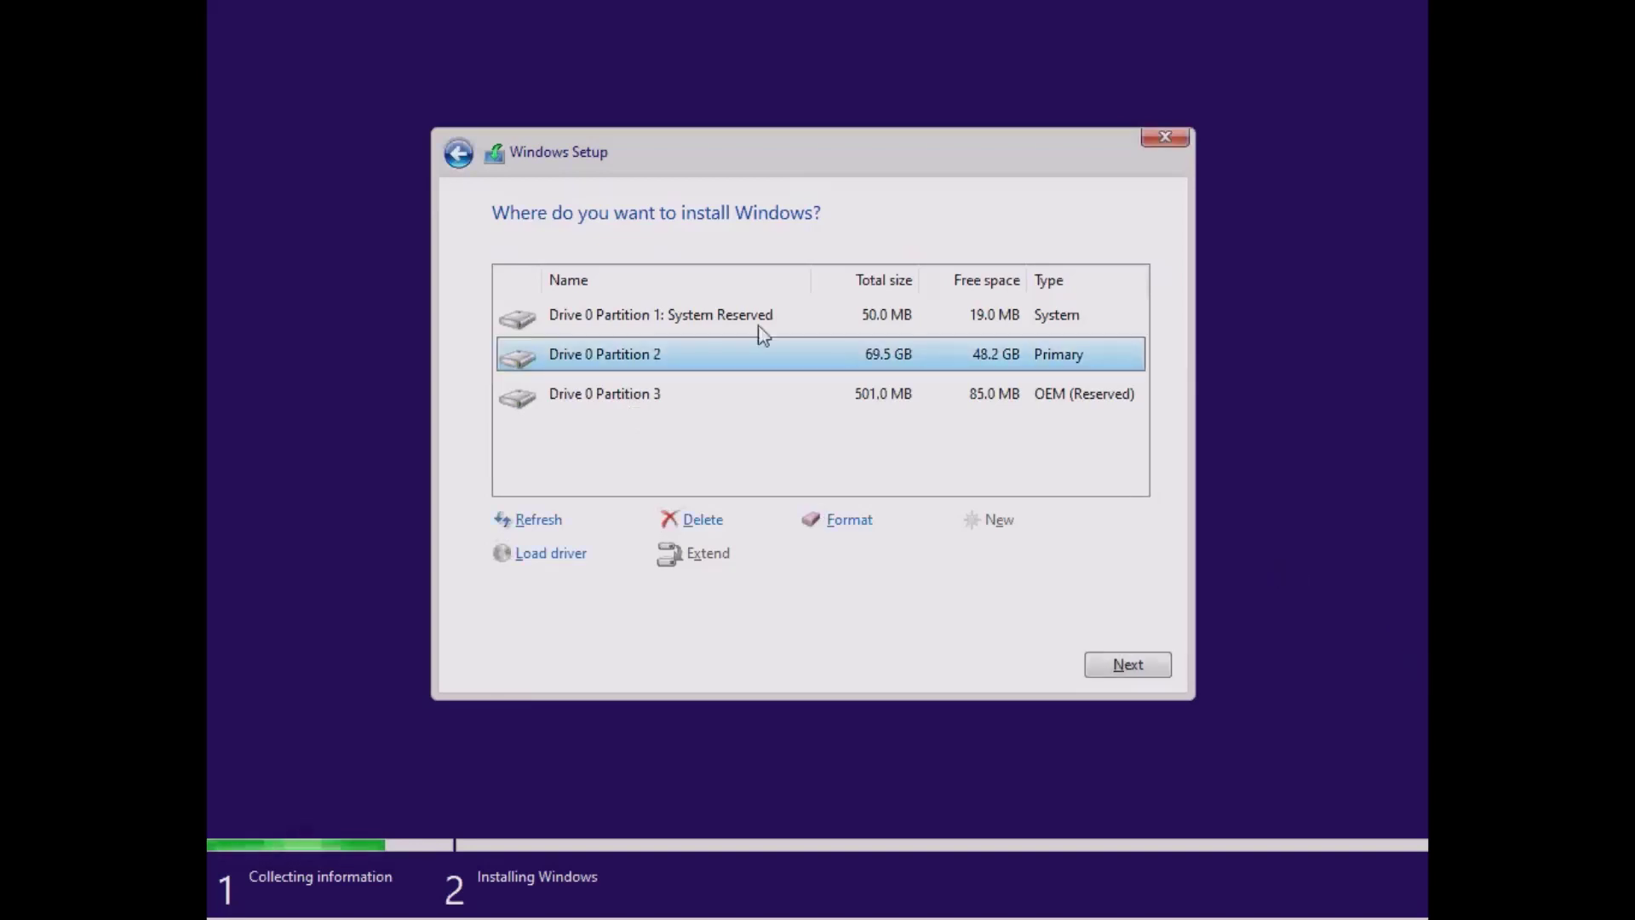
click(603, 314)
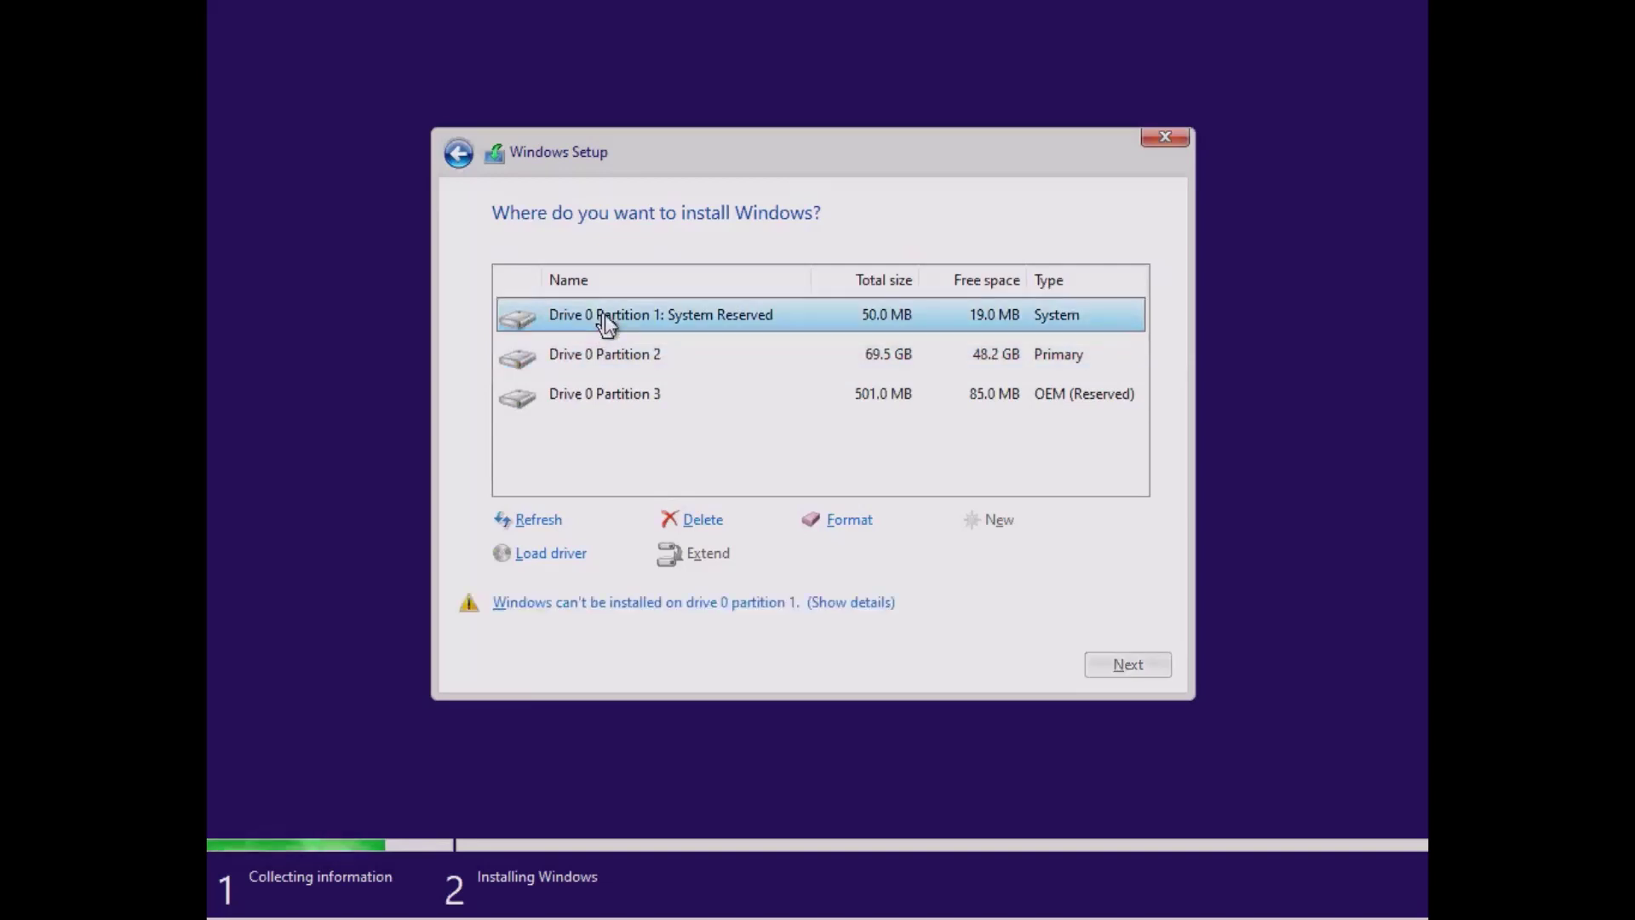
click(696, 521)
click(950, 562)
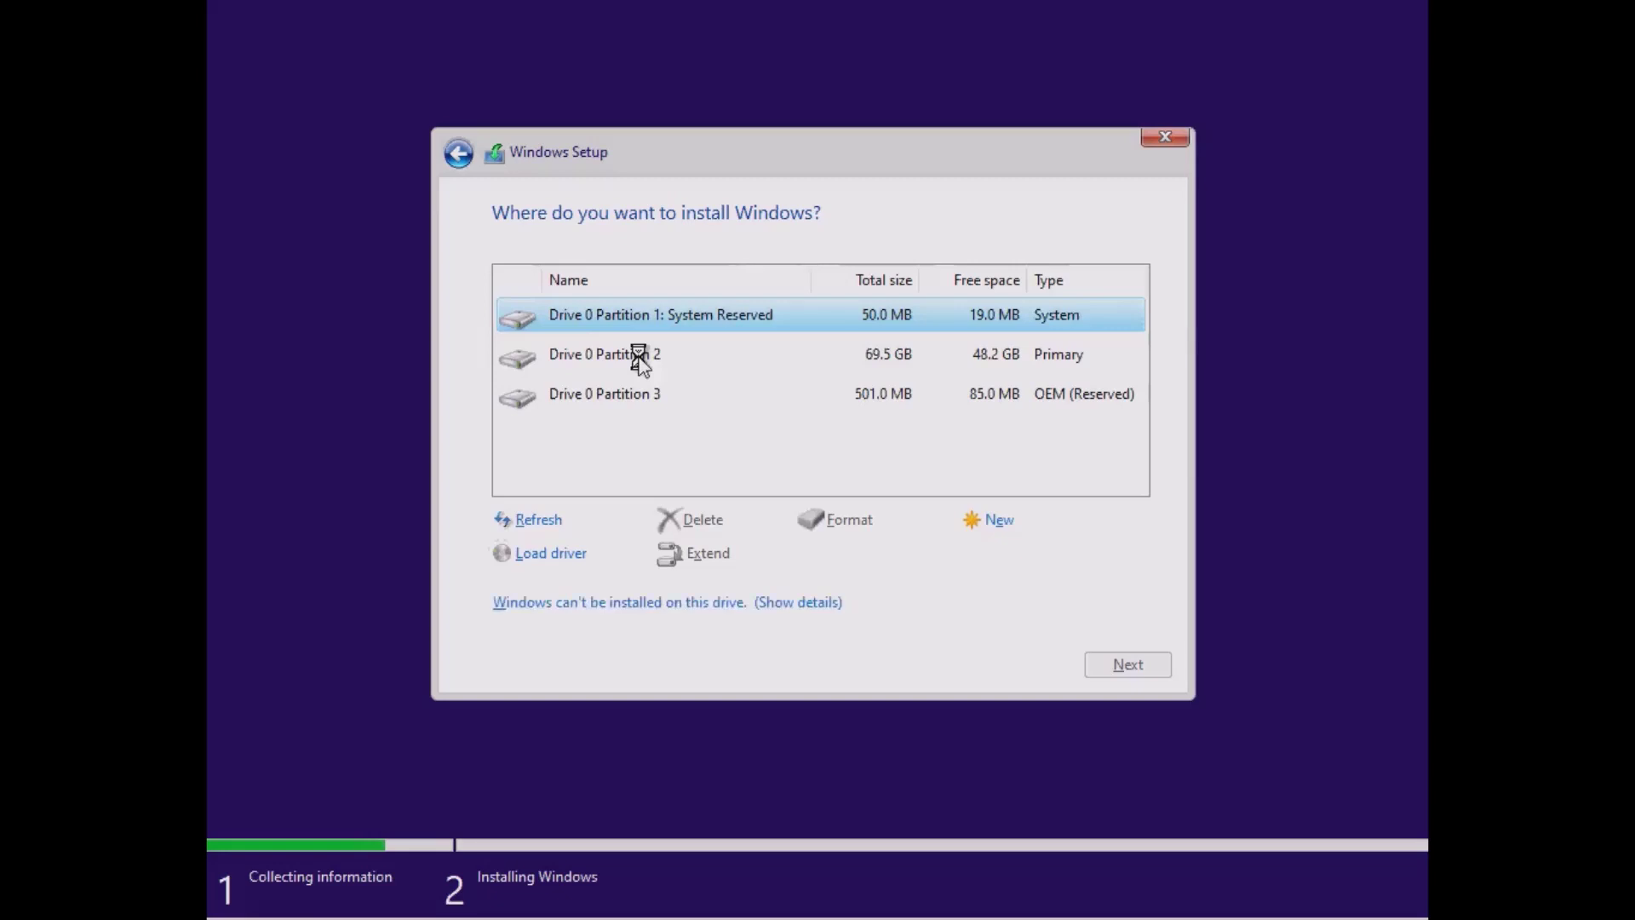
click(638, 360)
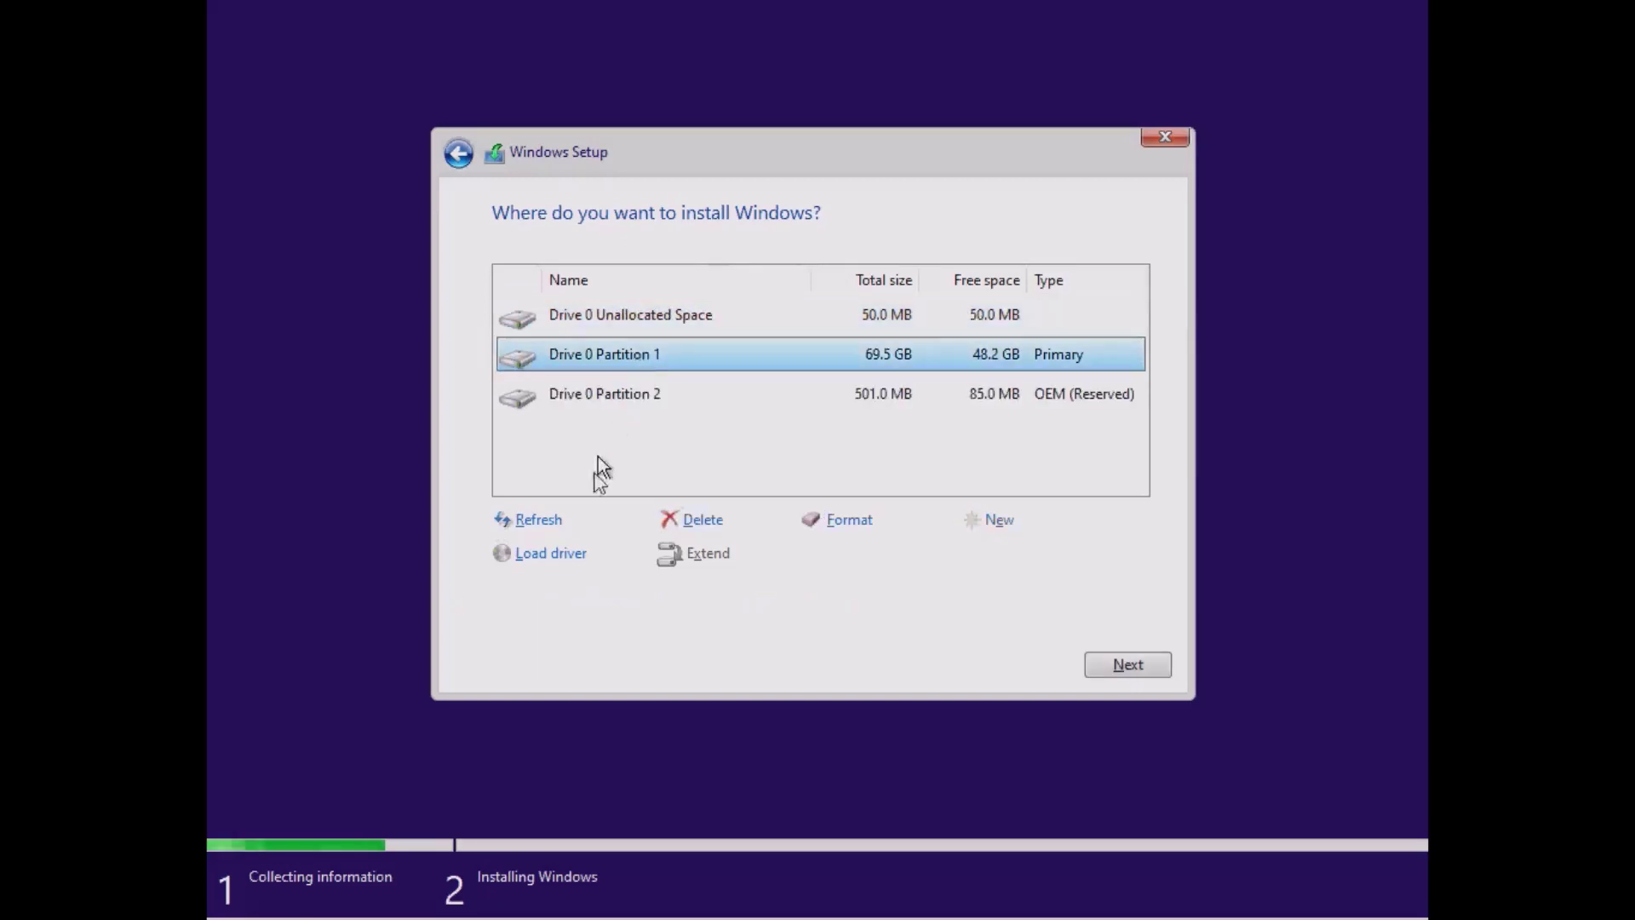
click(704, 521)
click(955, 560)
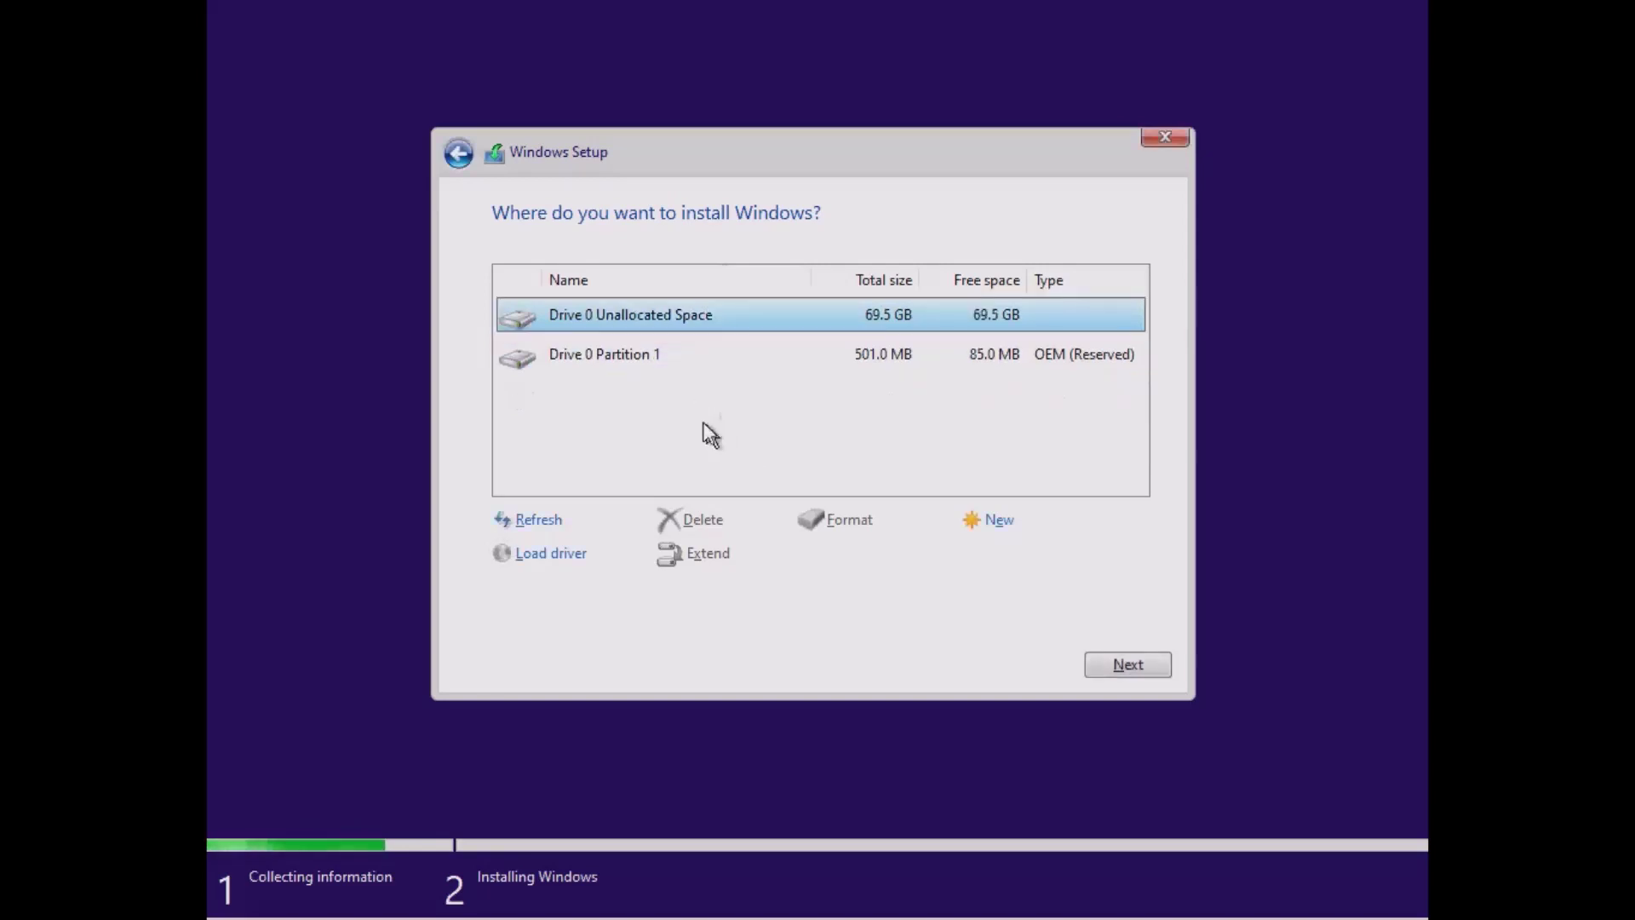
click(637, 365)
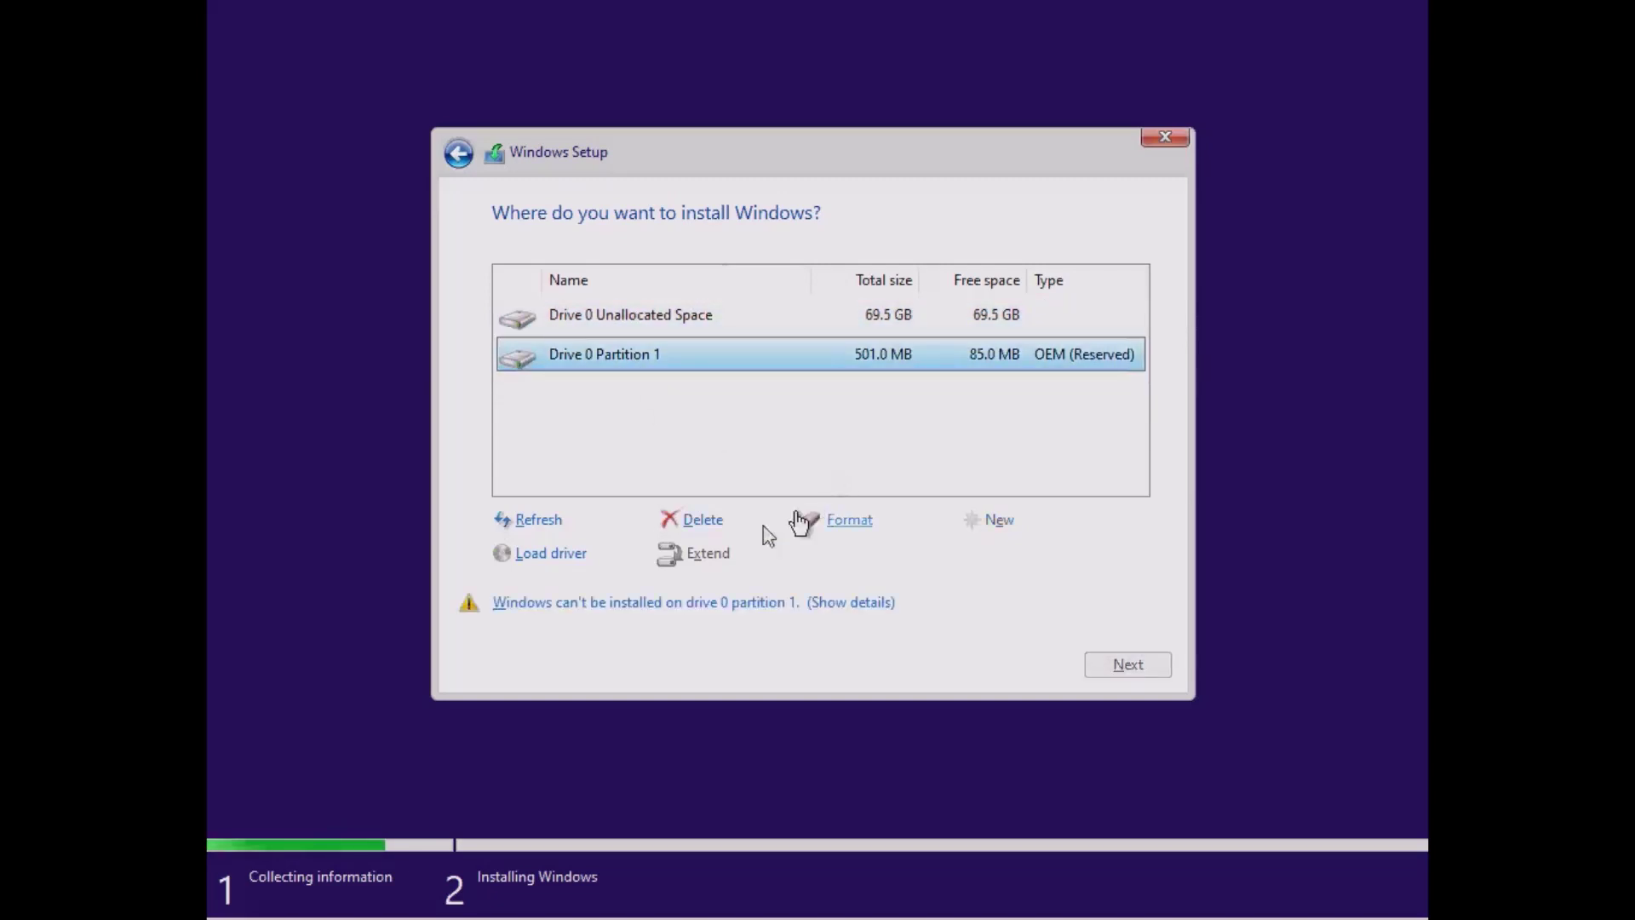
click(709, 523)
click(938, 553)
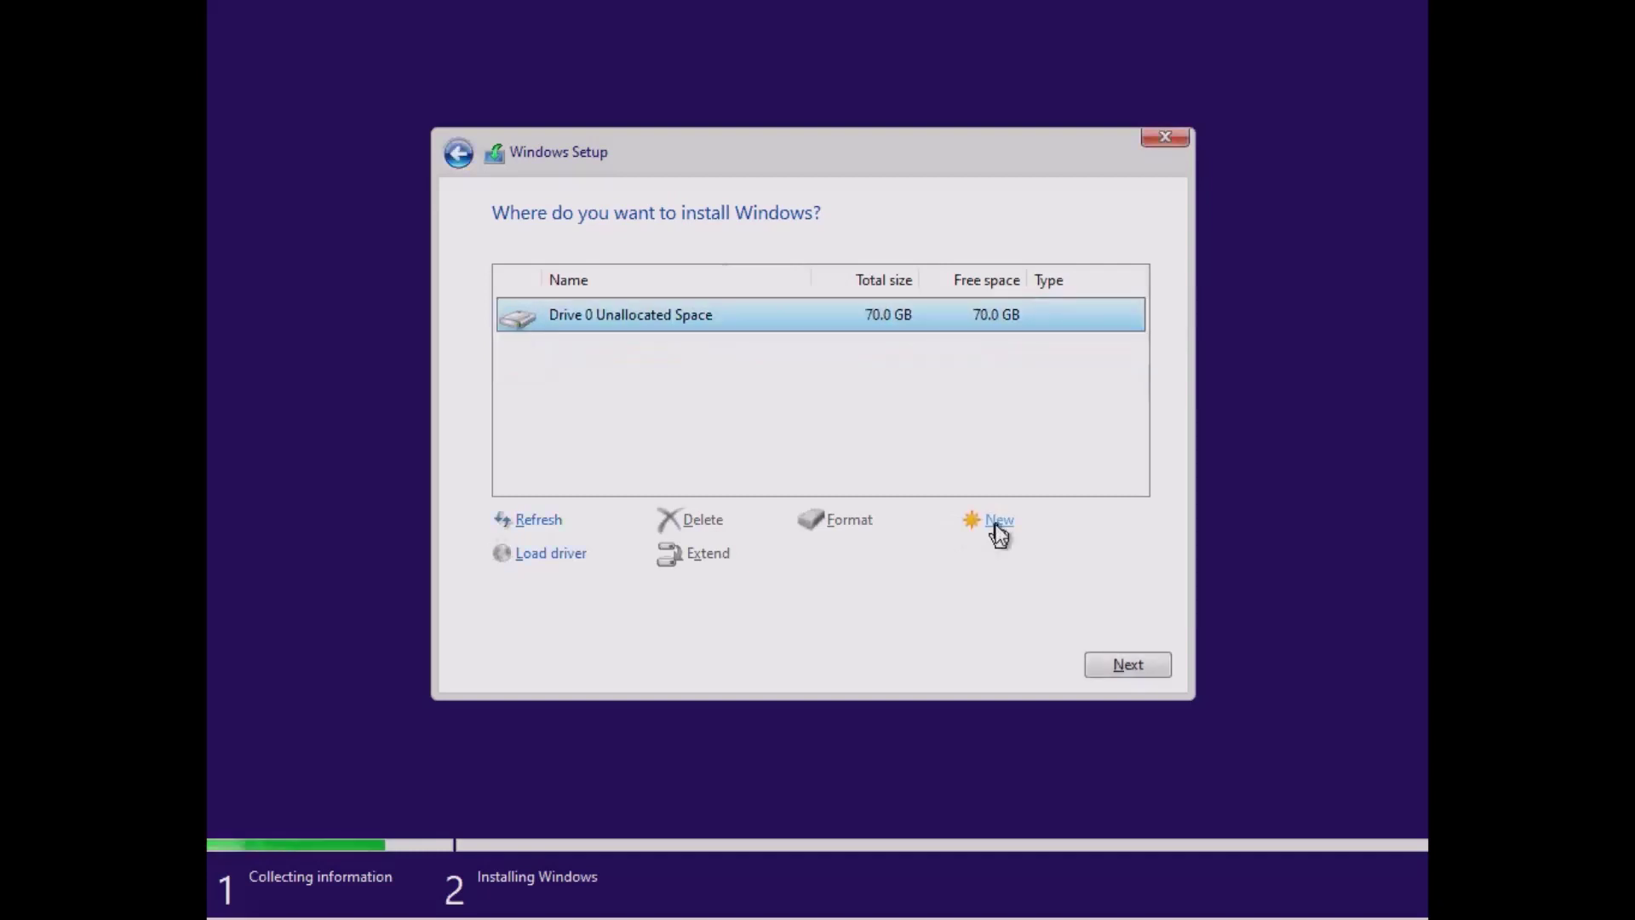
Create a new partition in the unallocated space with extra system partitions, then format it.
click(996, 523)
click(1032, 546)
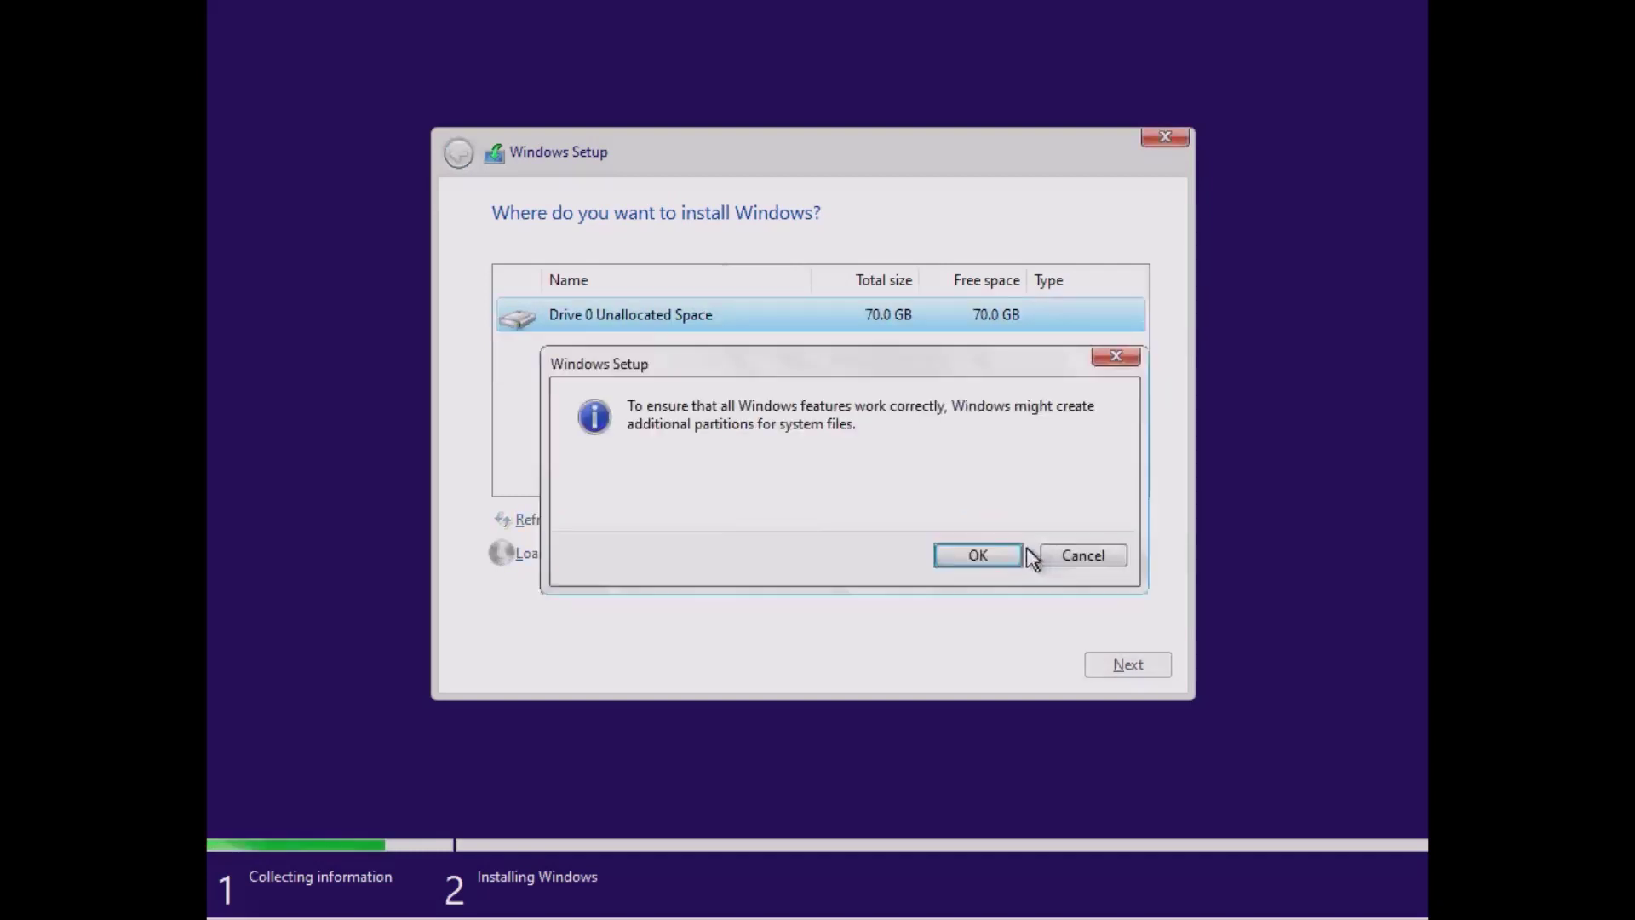
click(1000, 553)
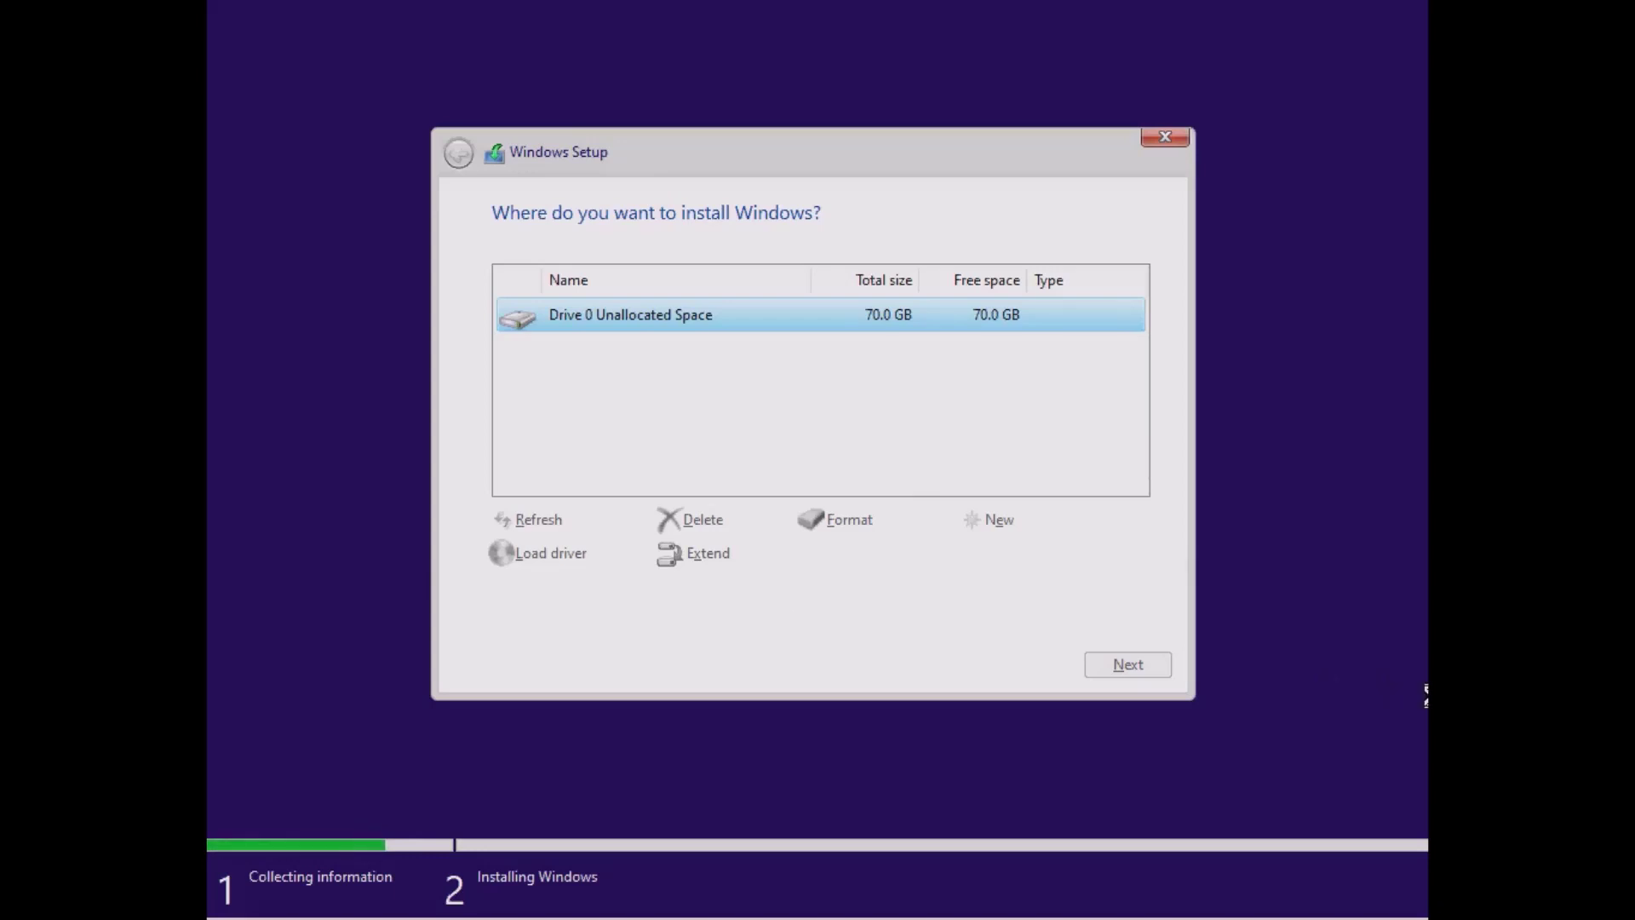
click(847, 521)
click(971, 563)
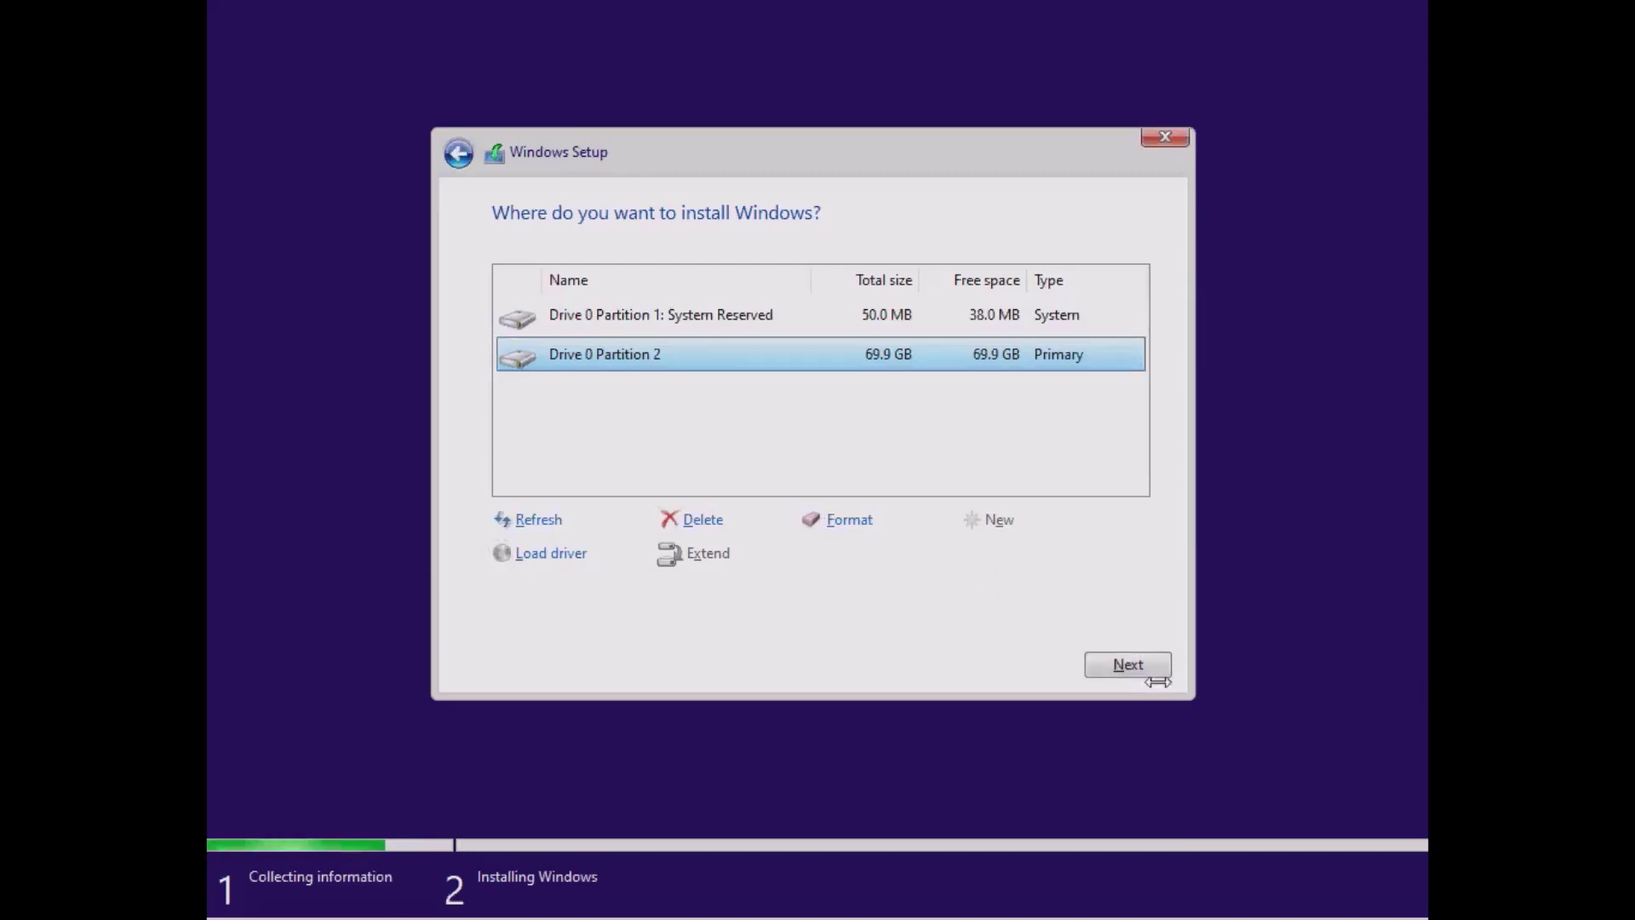
Install Windows onto Drive 0 Partition 2 and restart the PC right away when it finishes.
click(1137, 664)
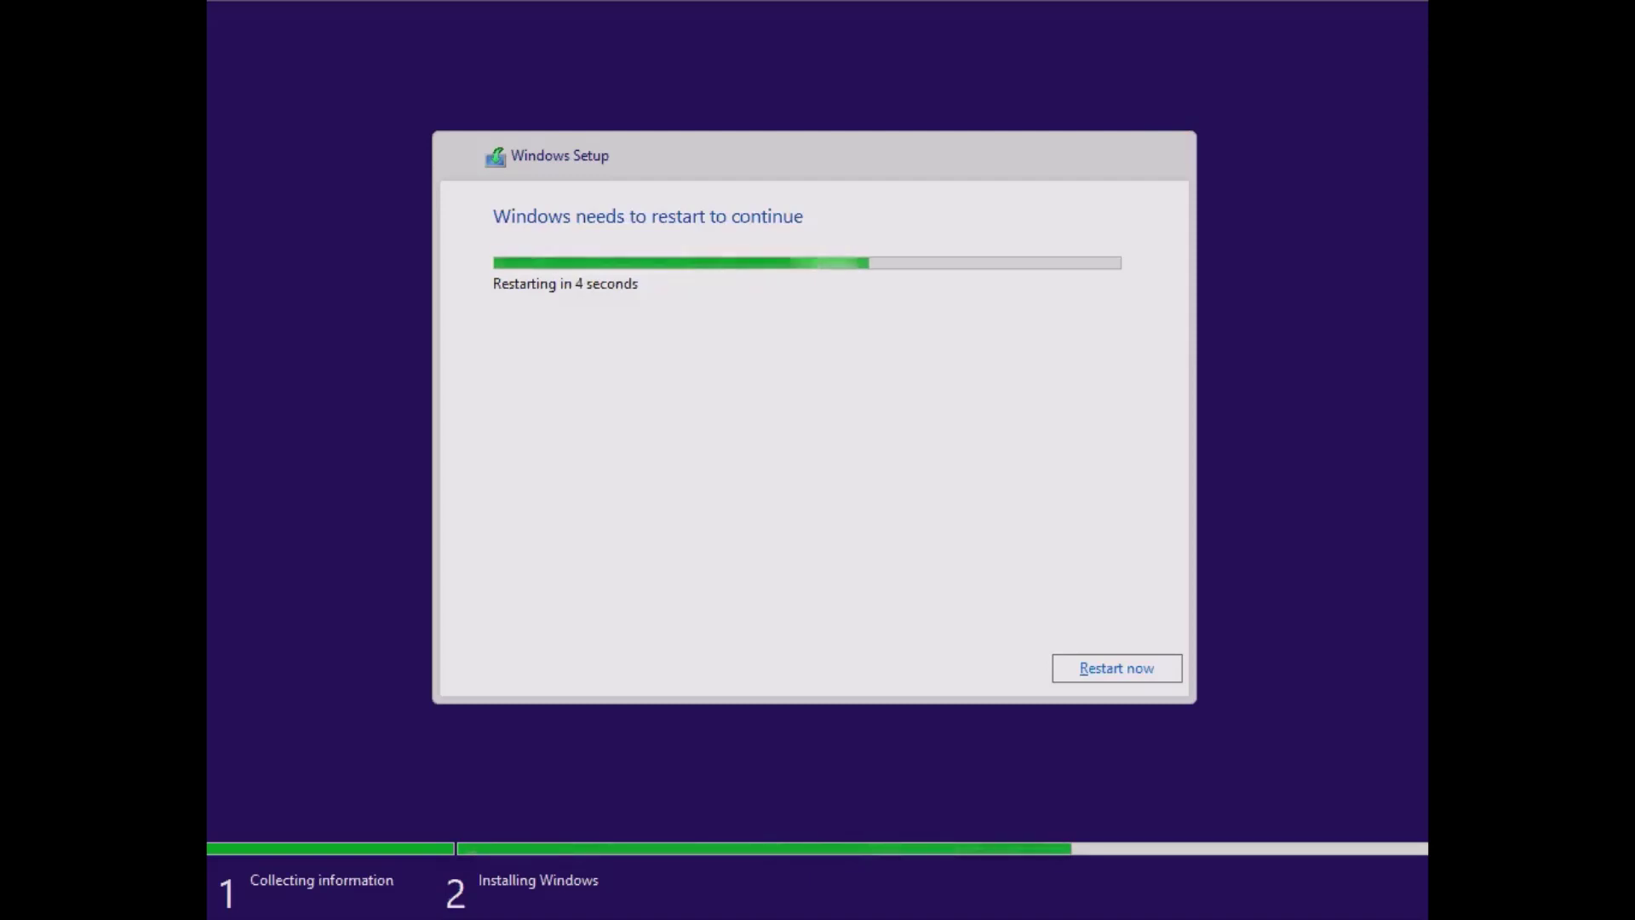
key(Return)
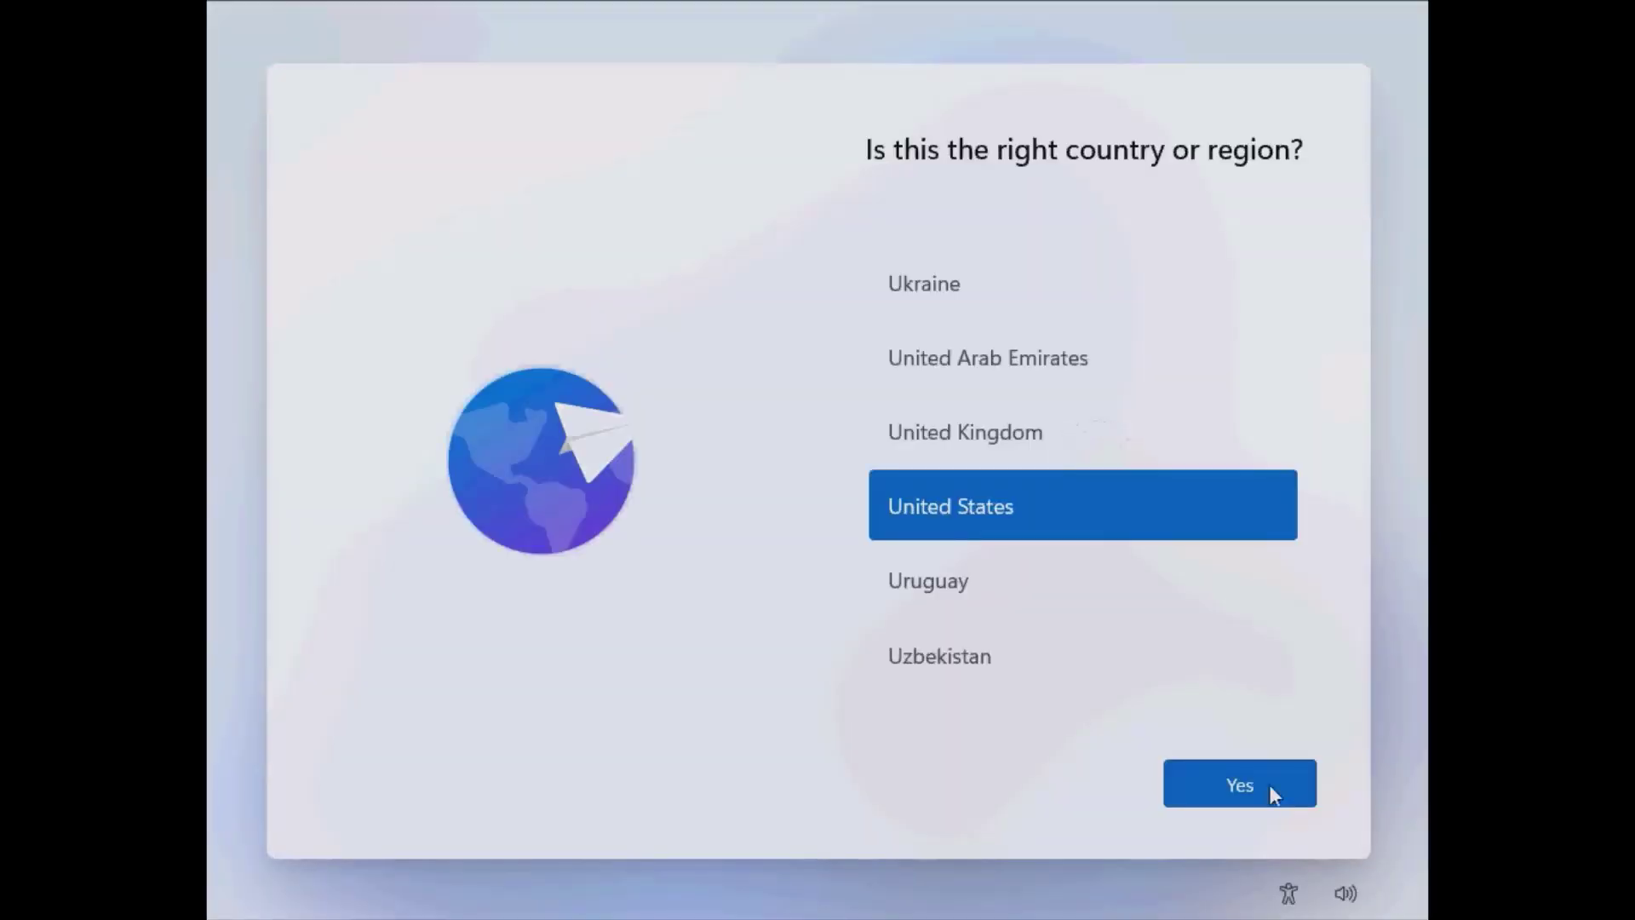
Confirm United States as the region and US as the keyboard layout, with no second layout.
click(1257, 781)
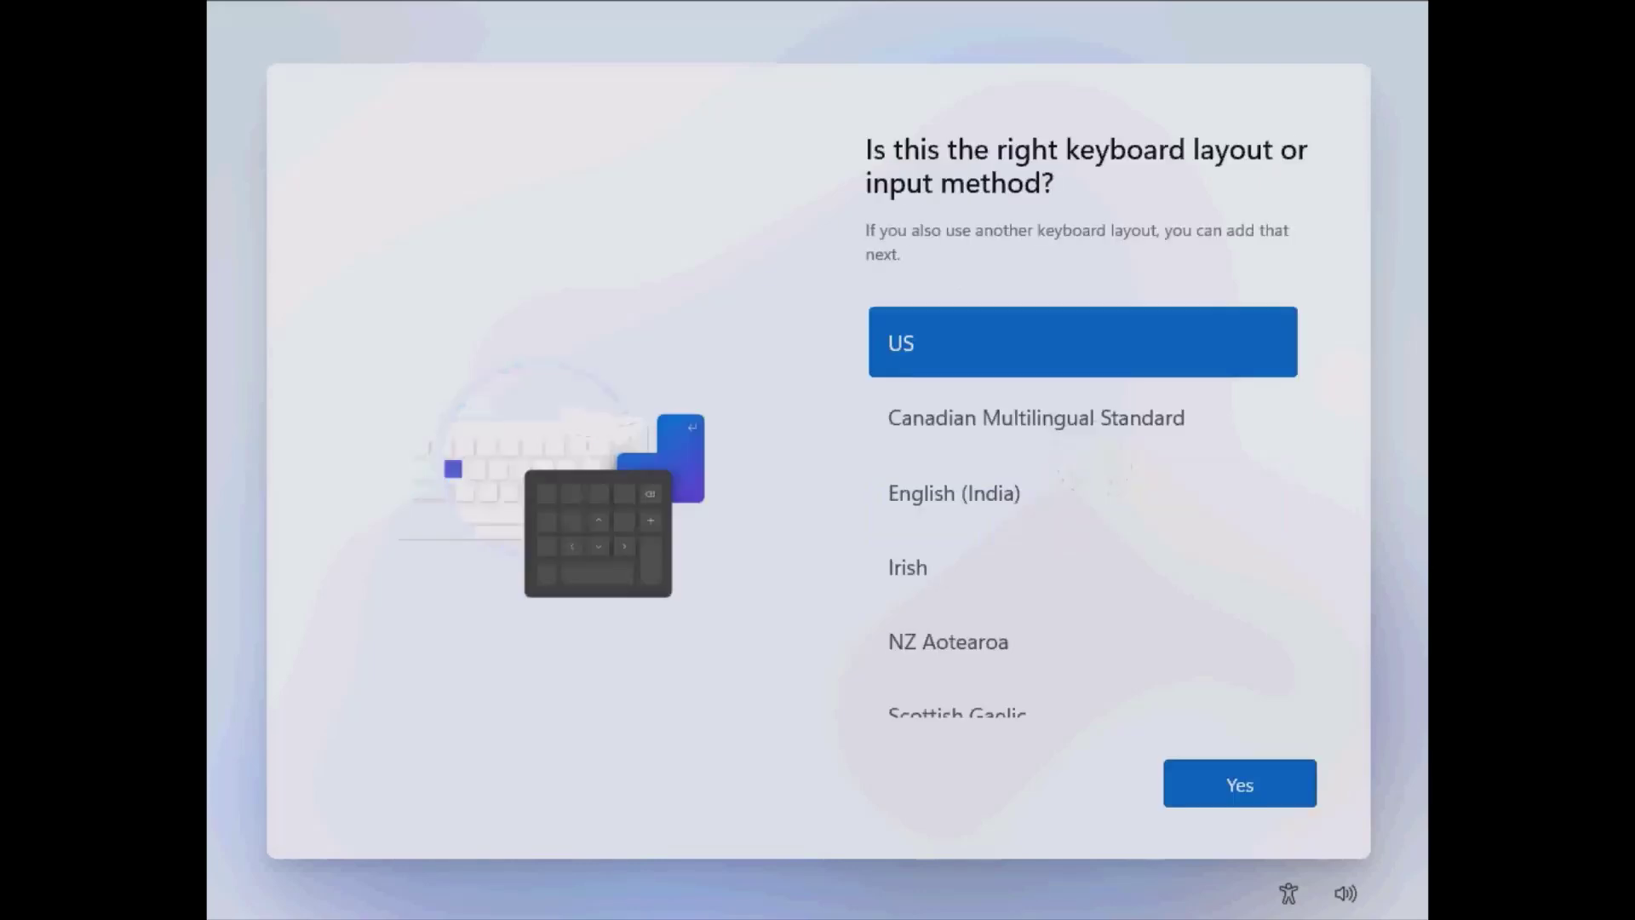
click(1281, 794)
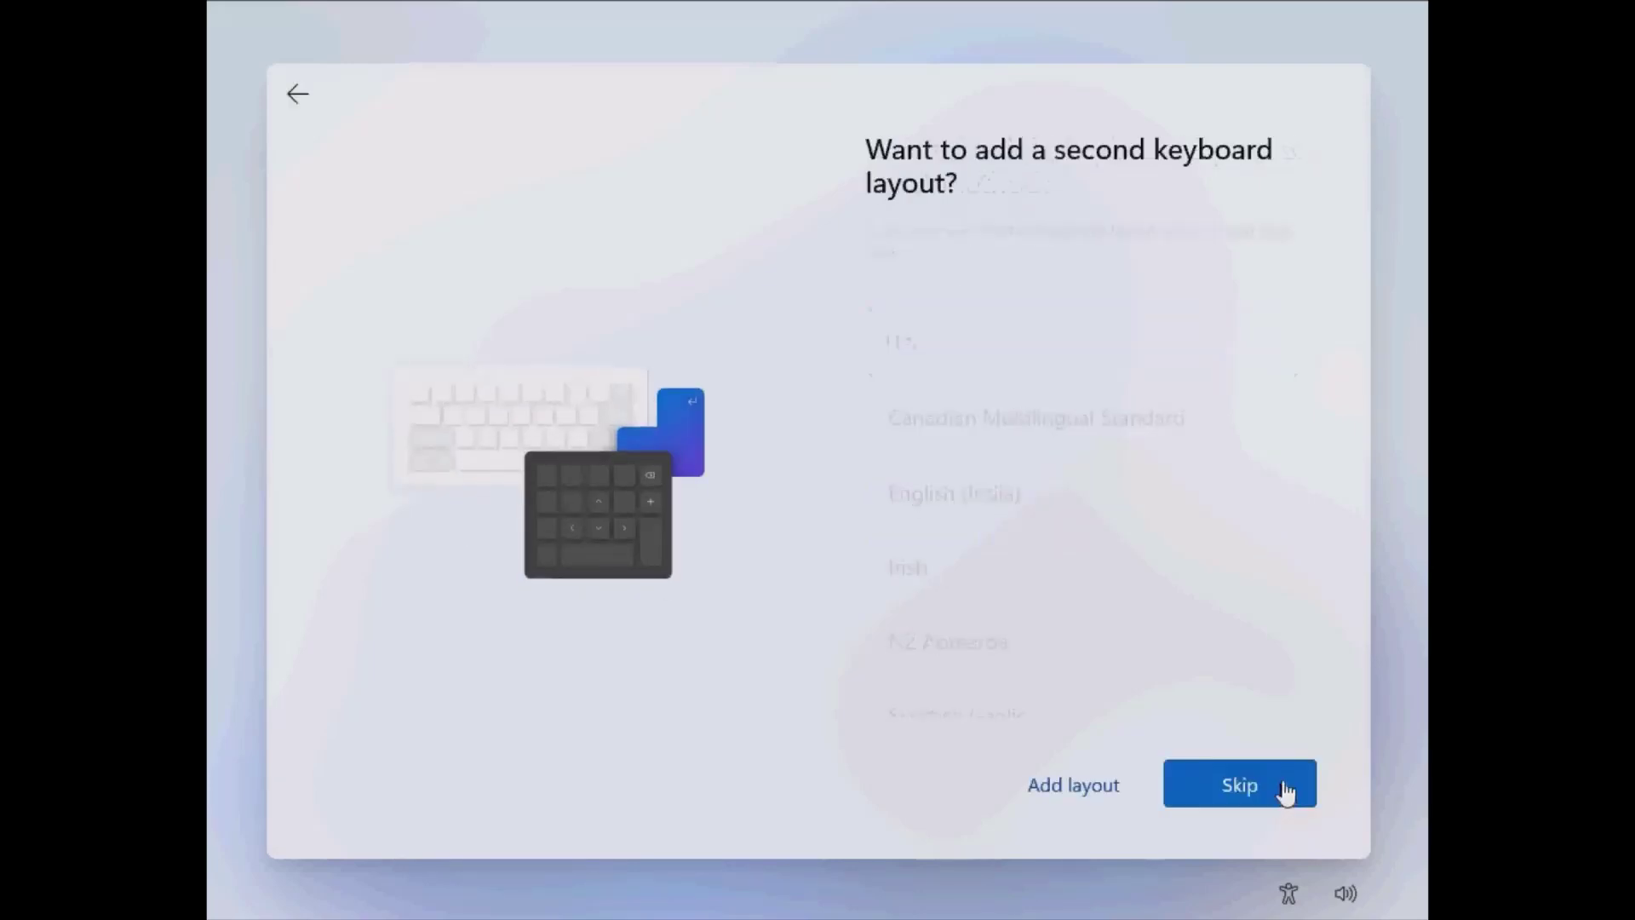
click(1268, 804)
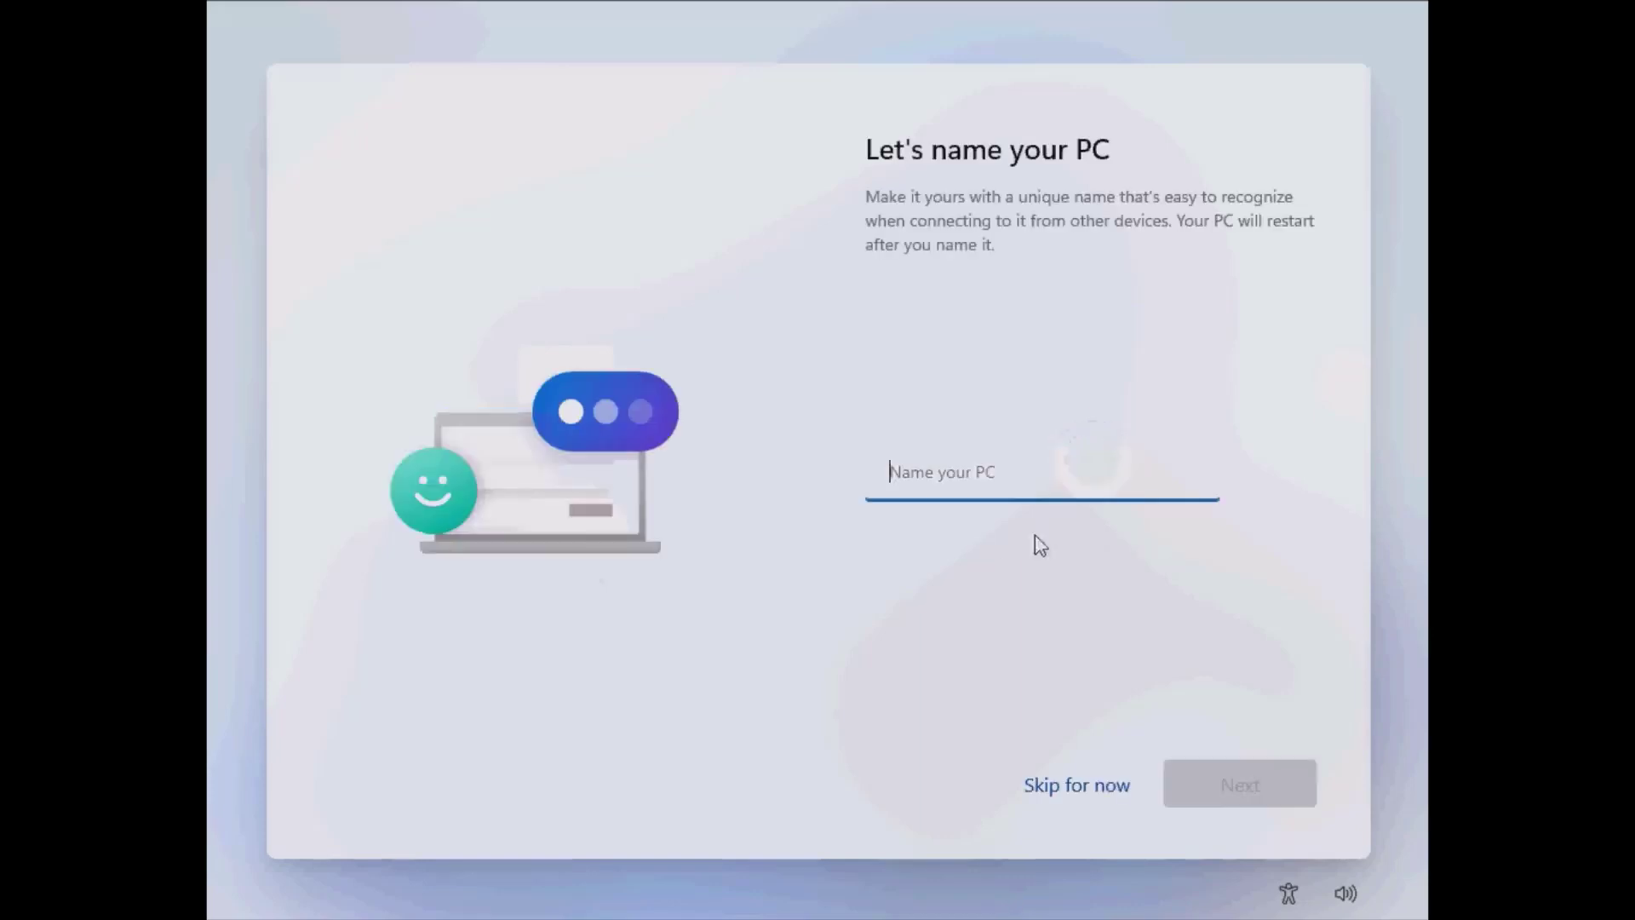
Name the PC VMW11.
click(976, 471)
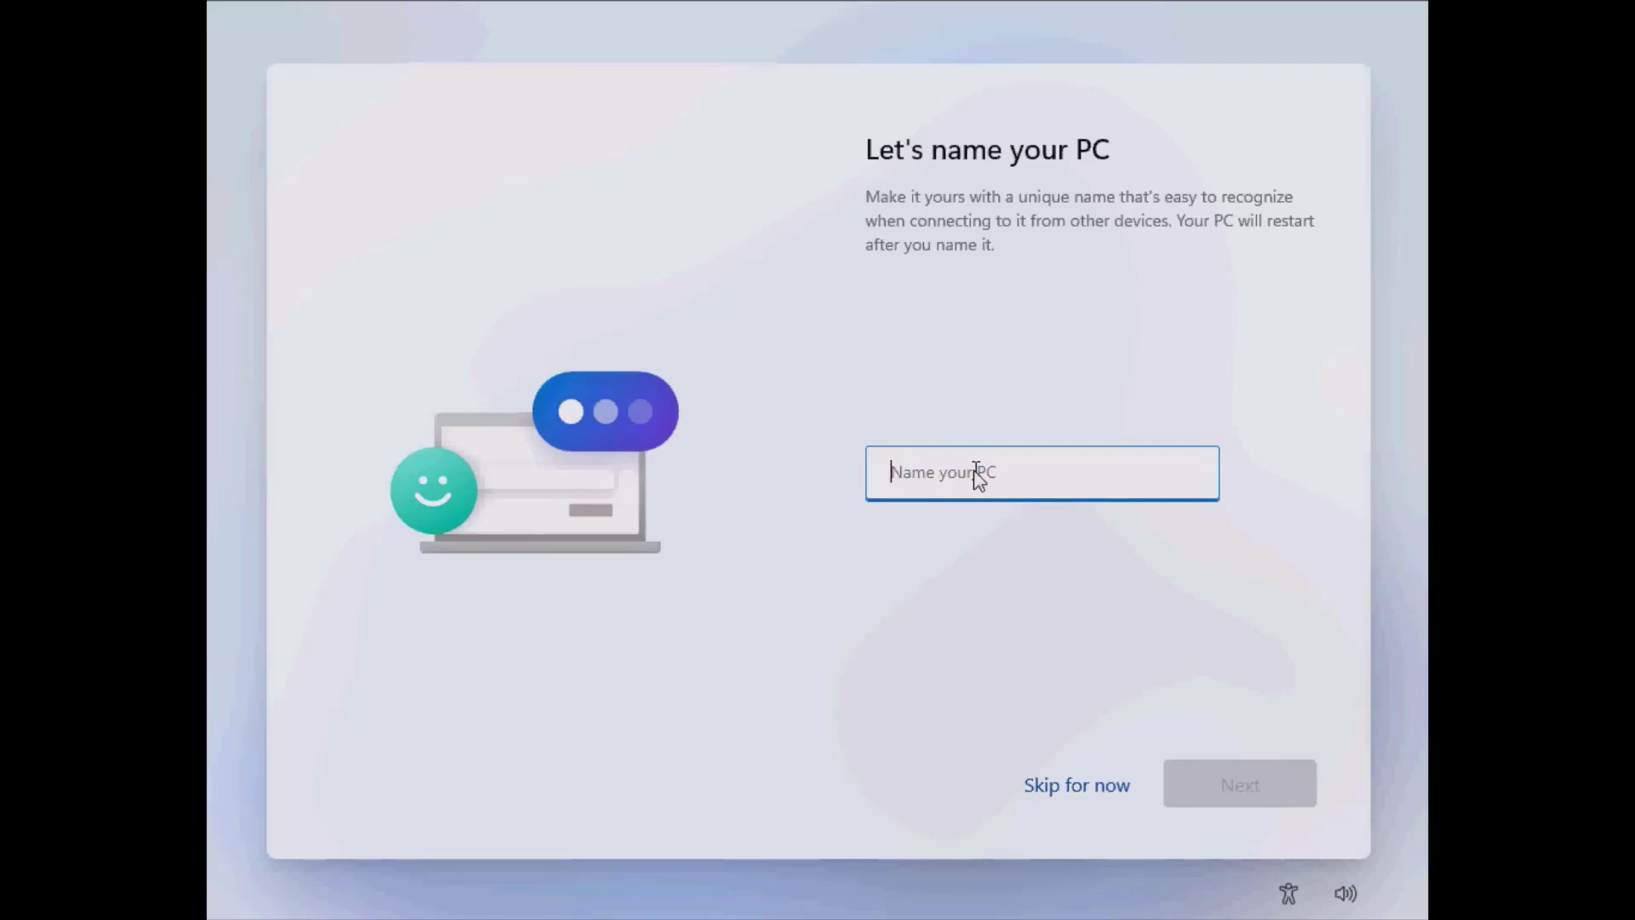
text(VMW11)
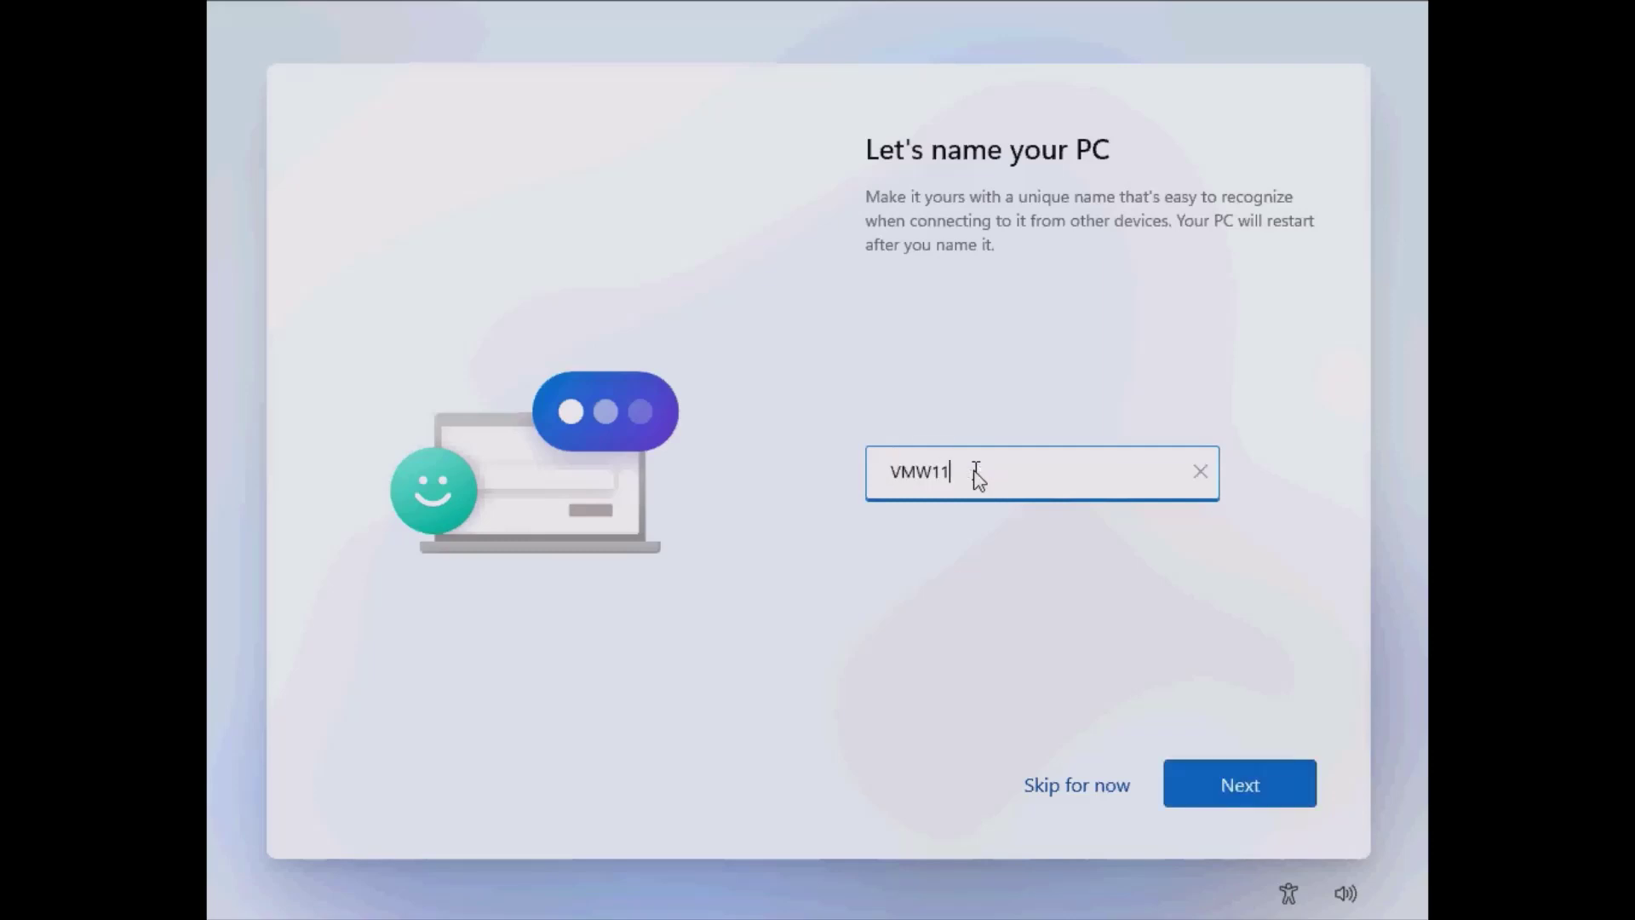
click(1232, 794)
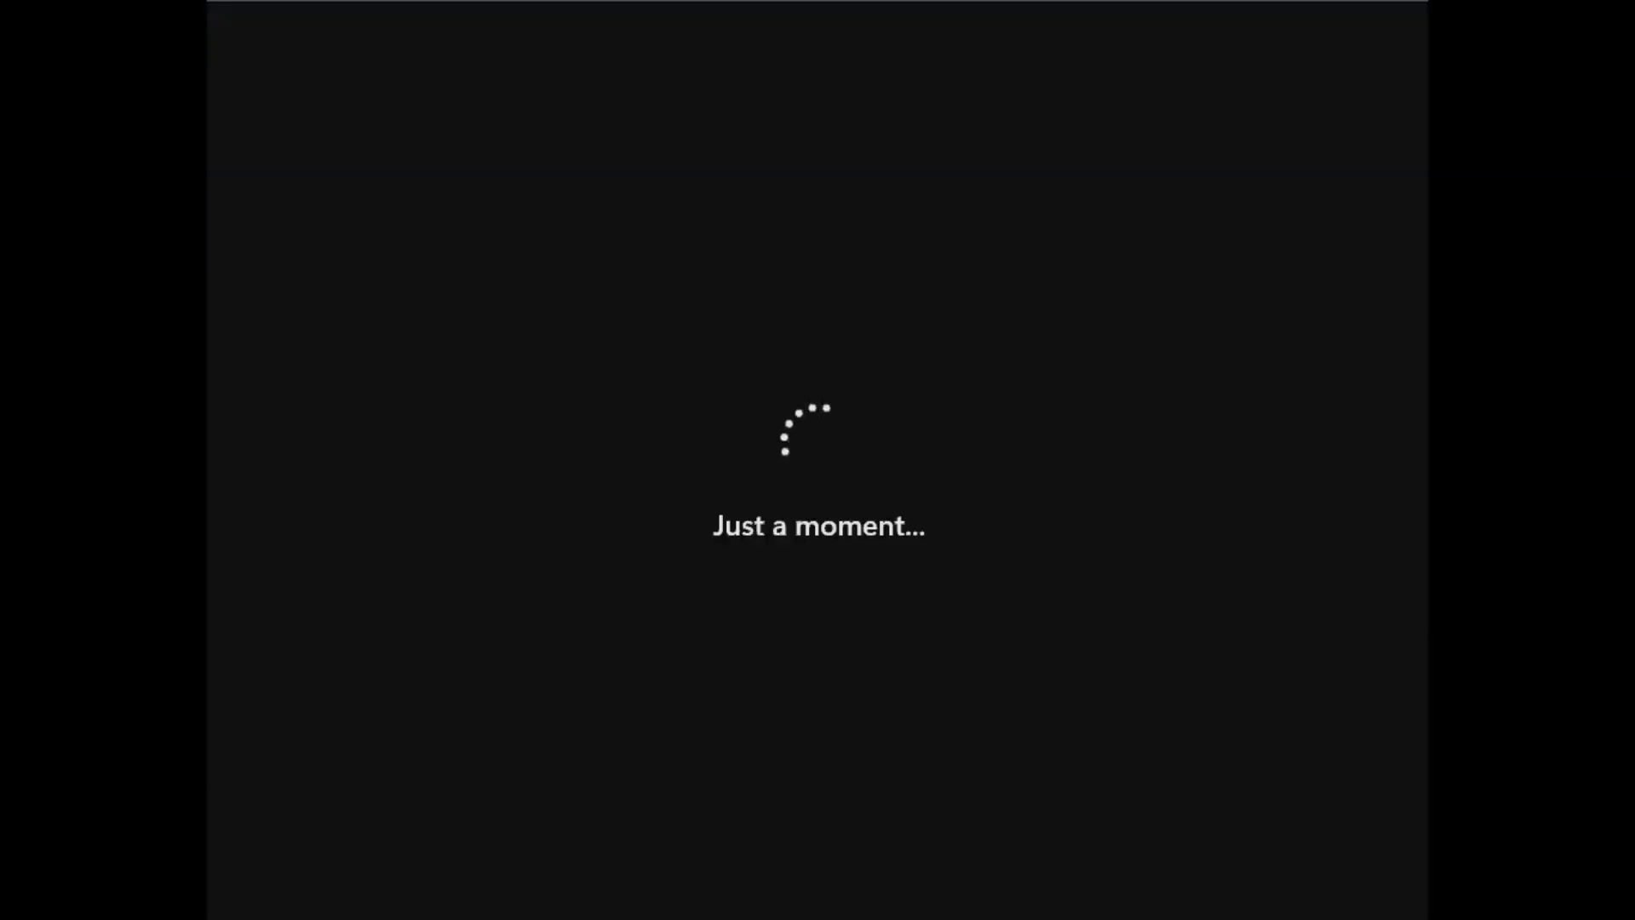
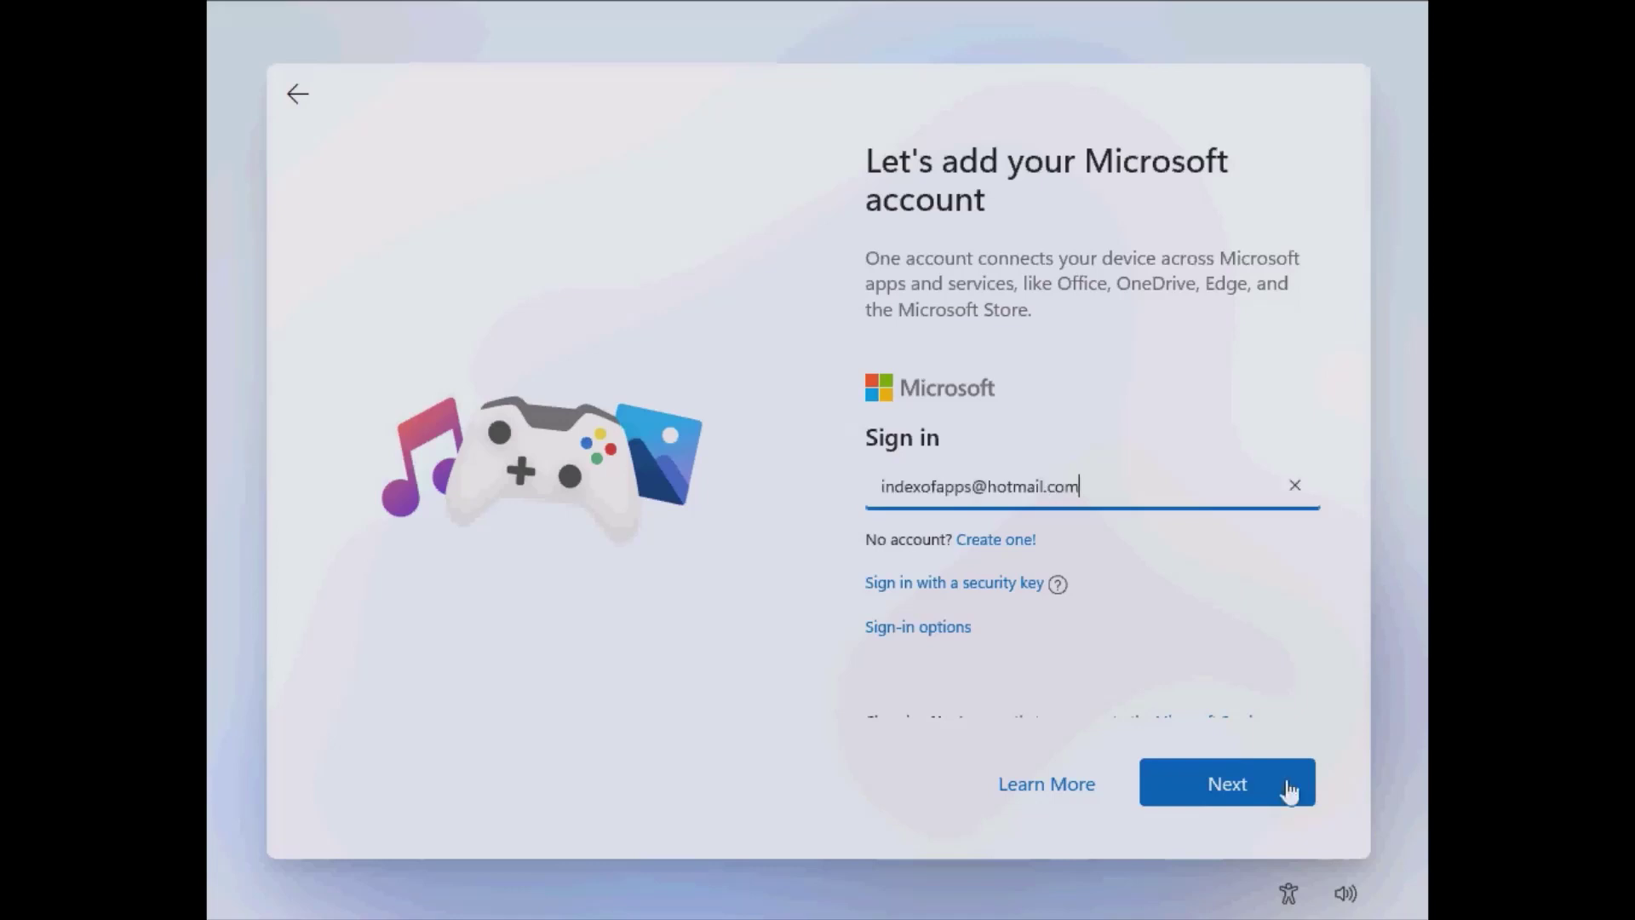
Sign in with the Microsoft account's e-mail address and password, then begin PIN setup.
click(1237, 790)
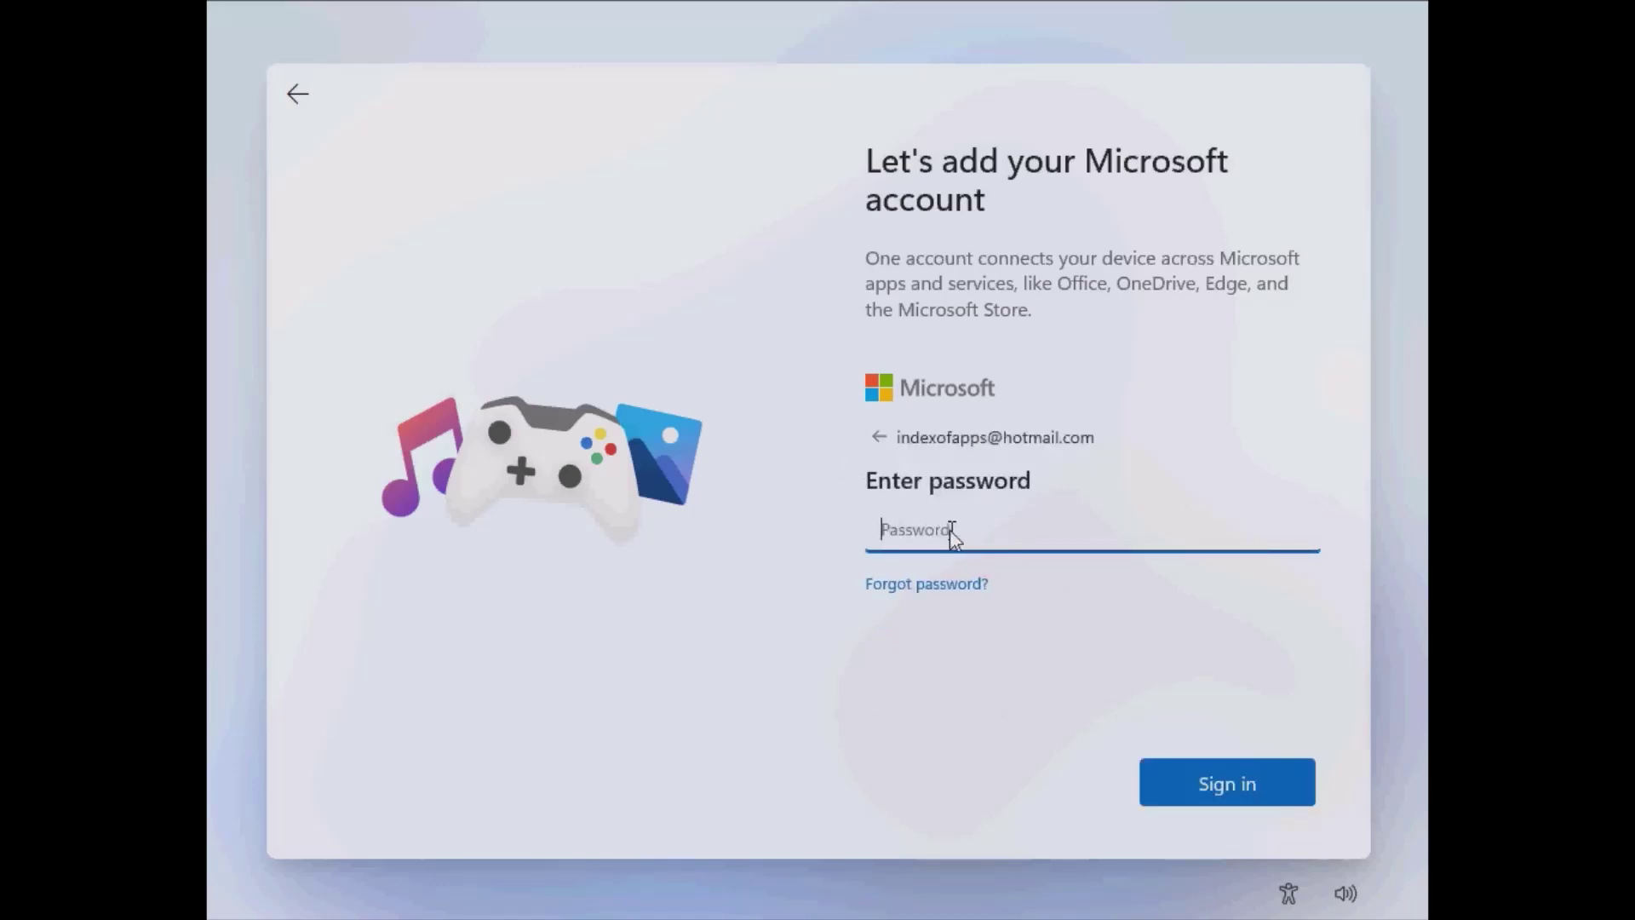
text(********)
key(Return)
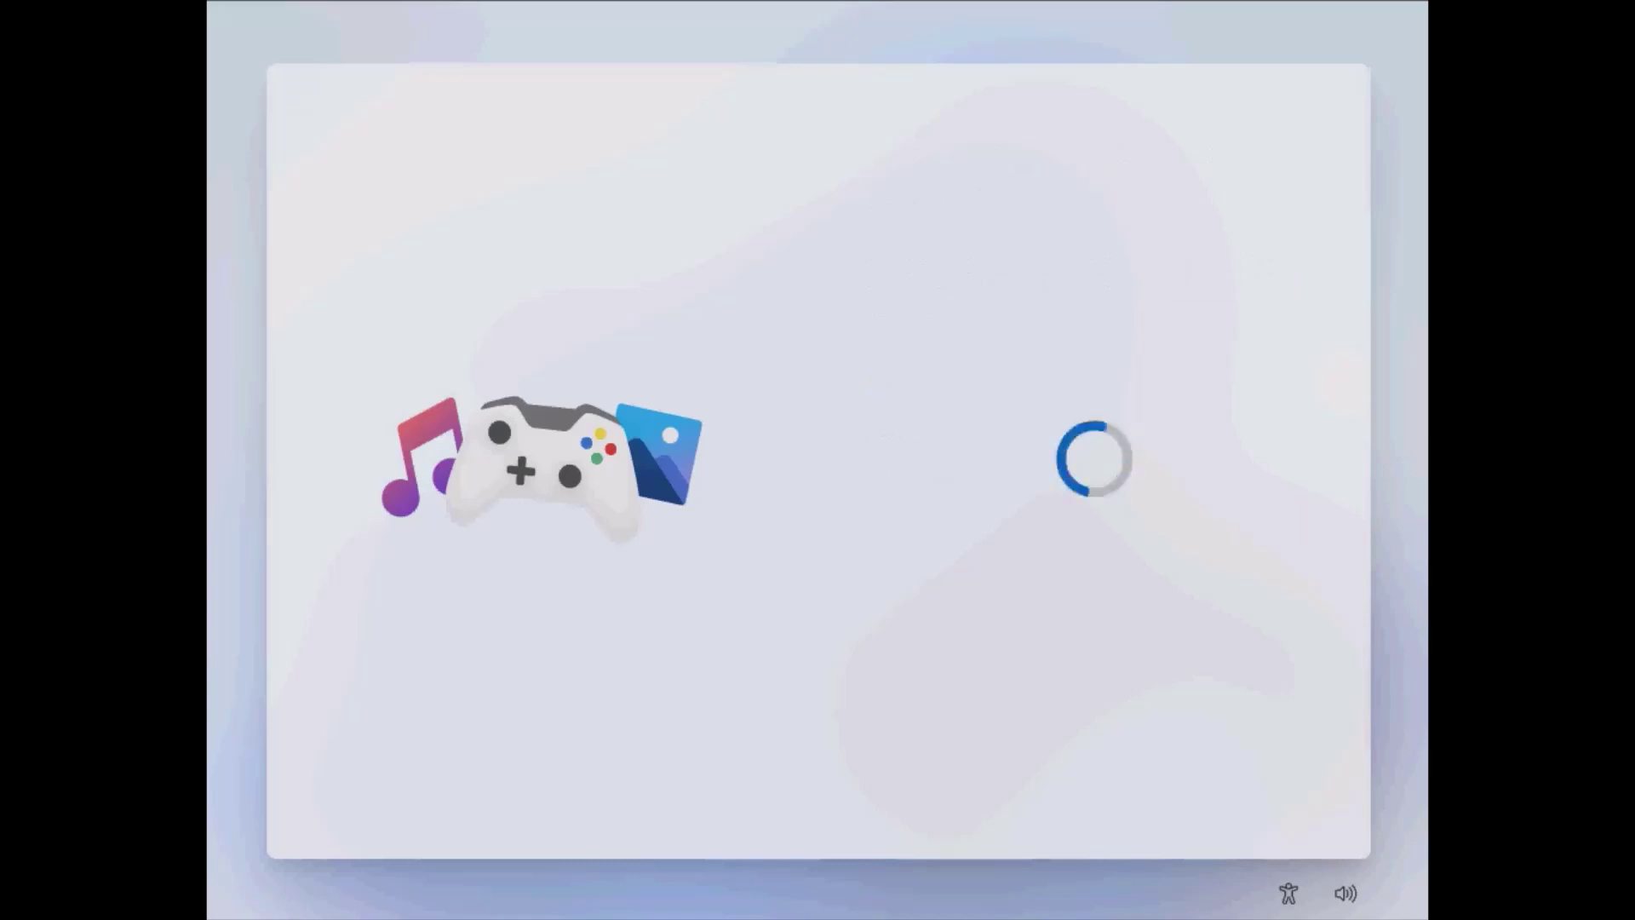
click(1206, 317)
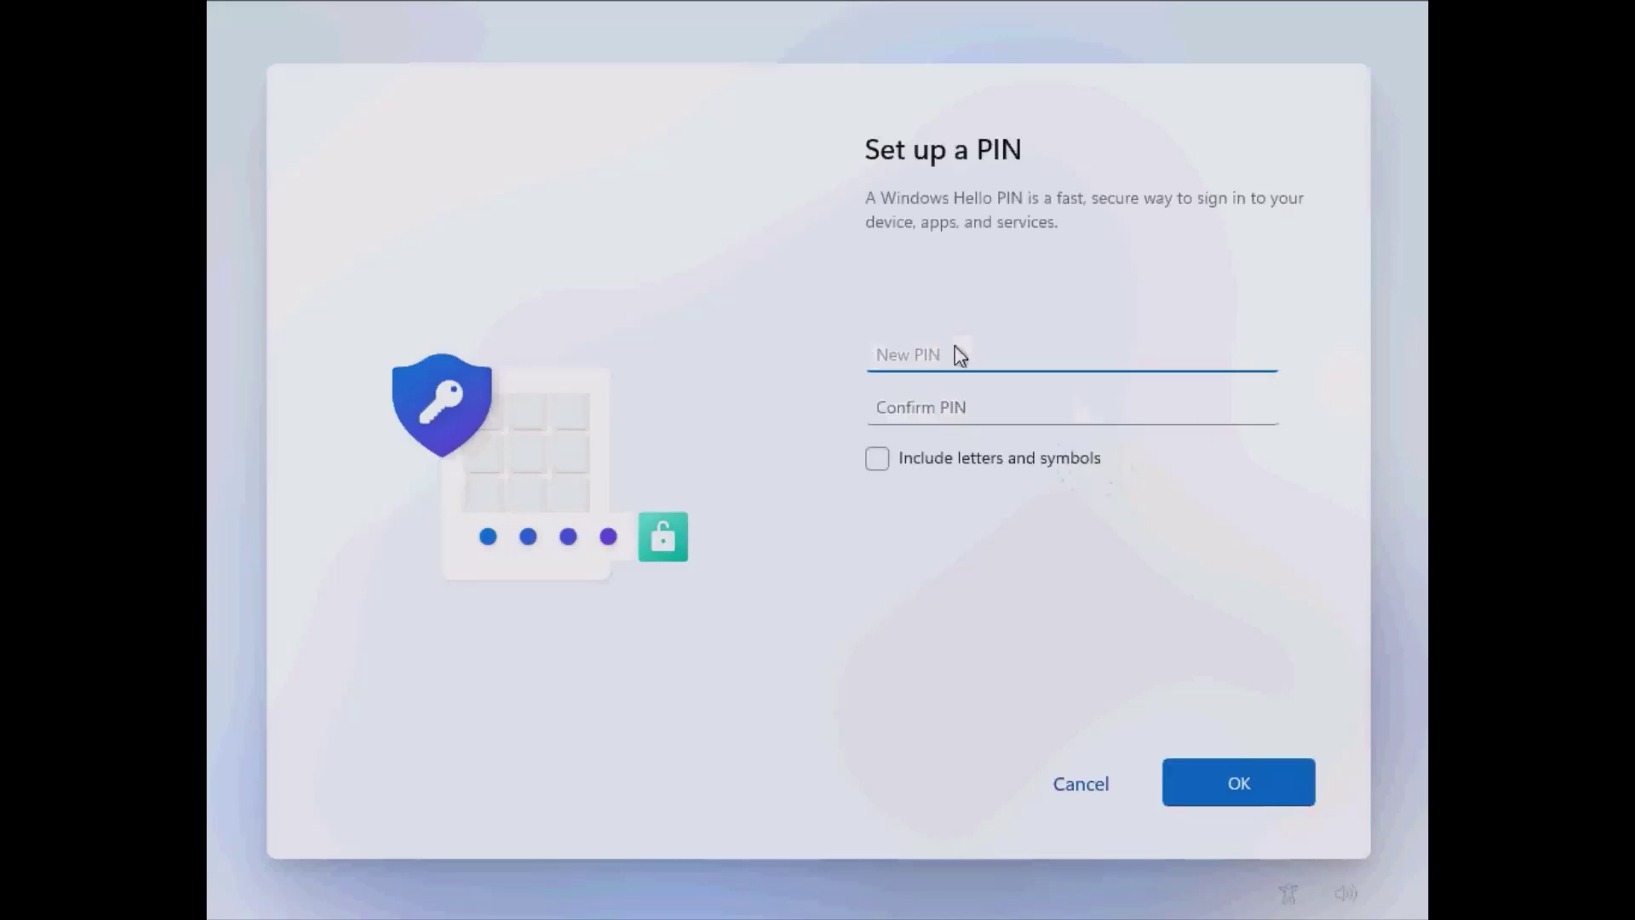
Create a Windows Hello PIN, entering it in both the PIN and confirmation fields.
text(1234)
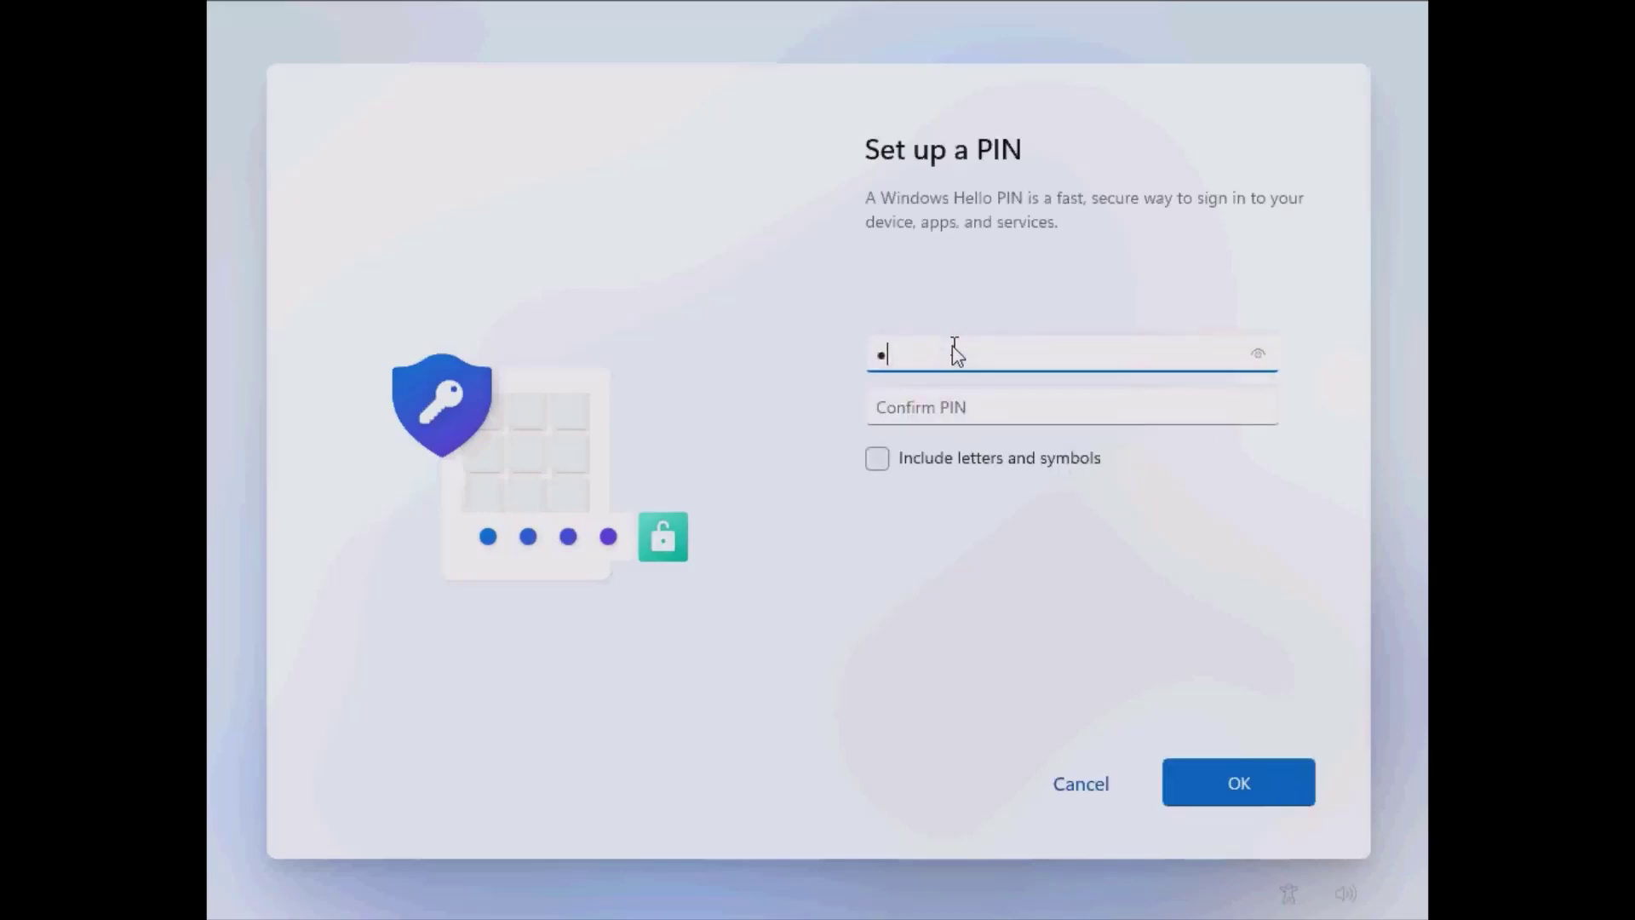
key(Tab)
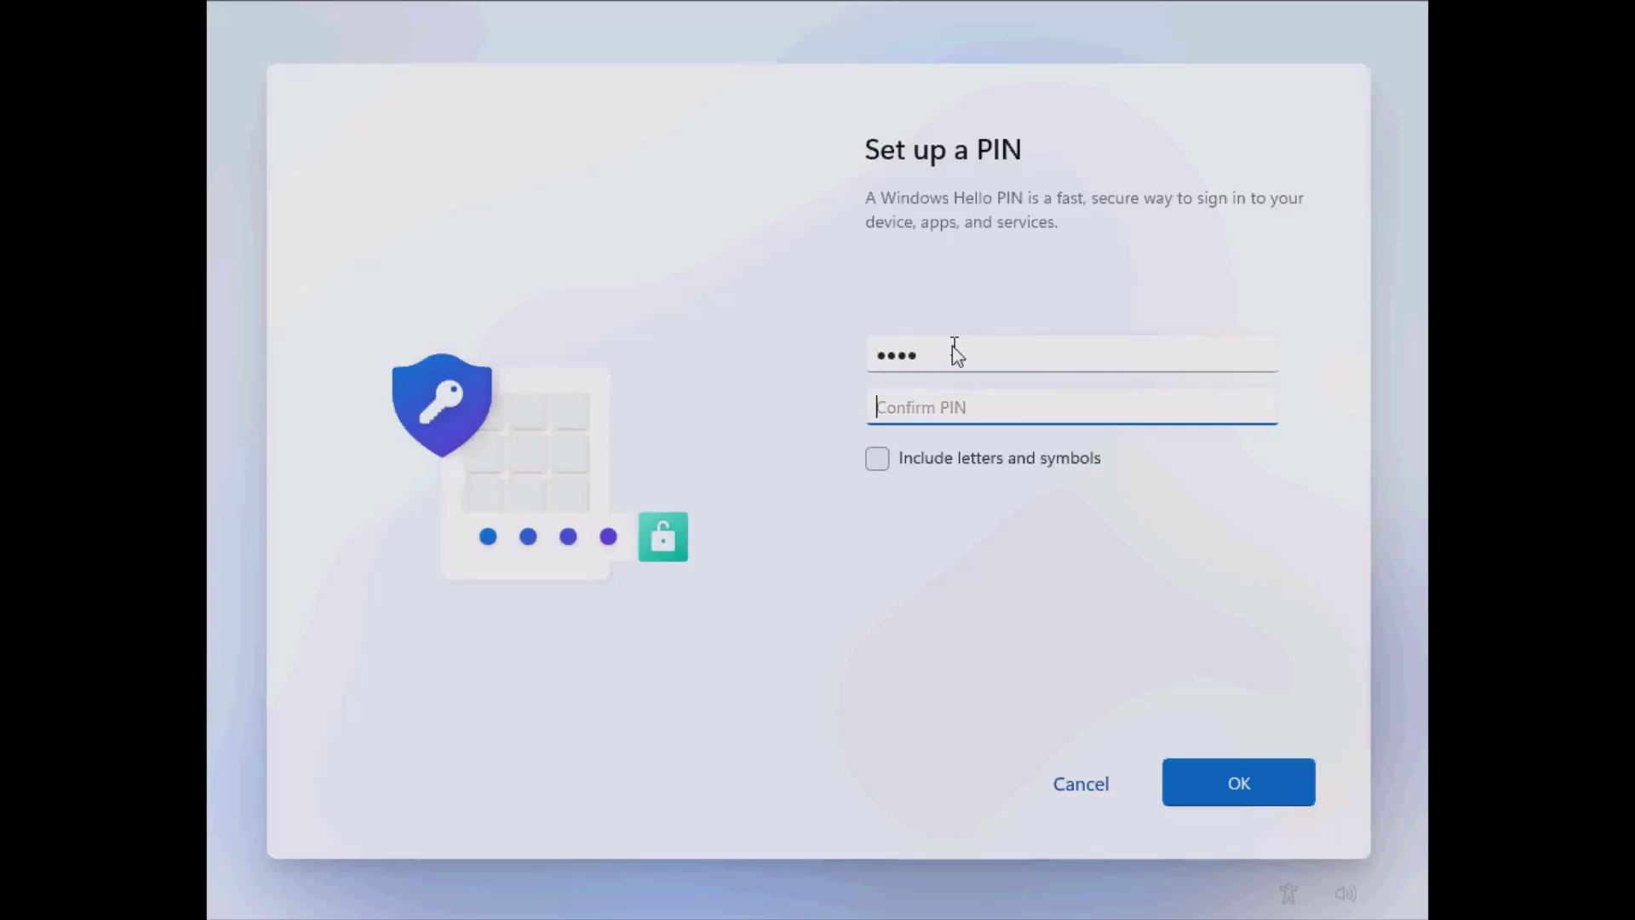
text(1234)
click(1233, 785)
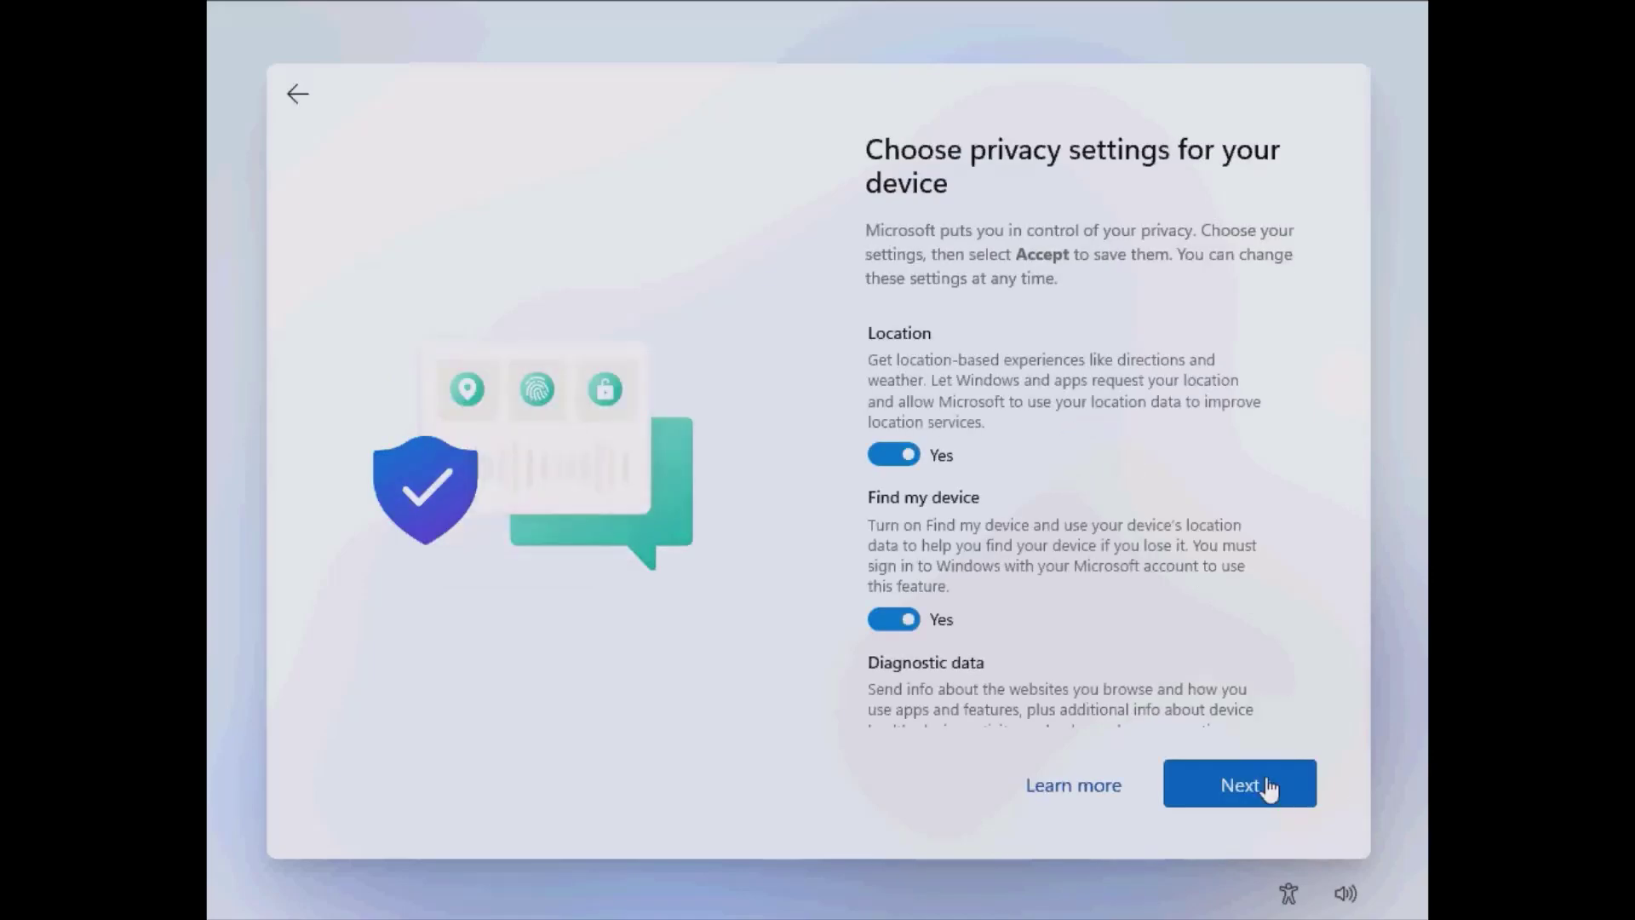
Accept default privacy settings, skip device-use customization, keep OneDrive storage, and decline Microsoft 365.
click(1269, 788)
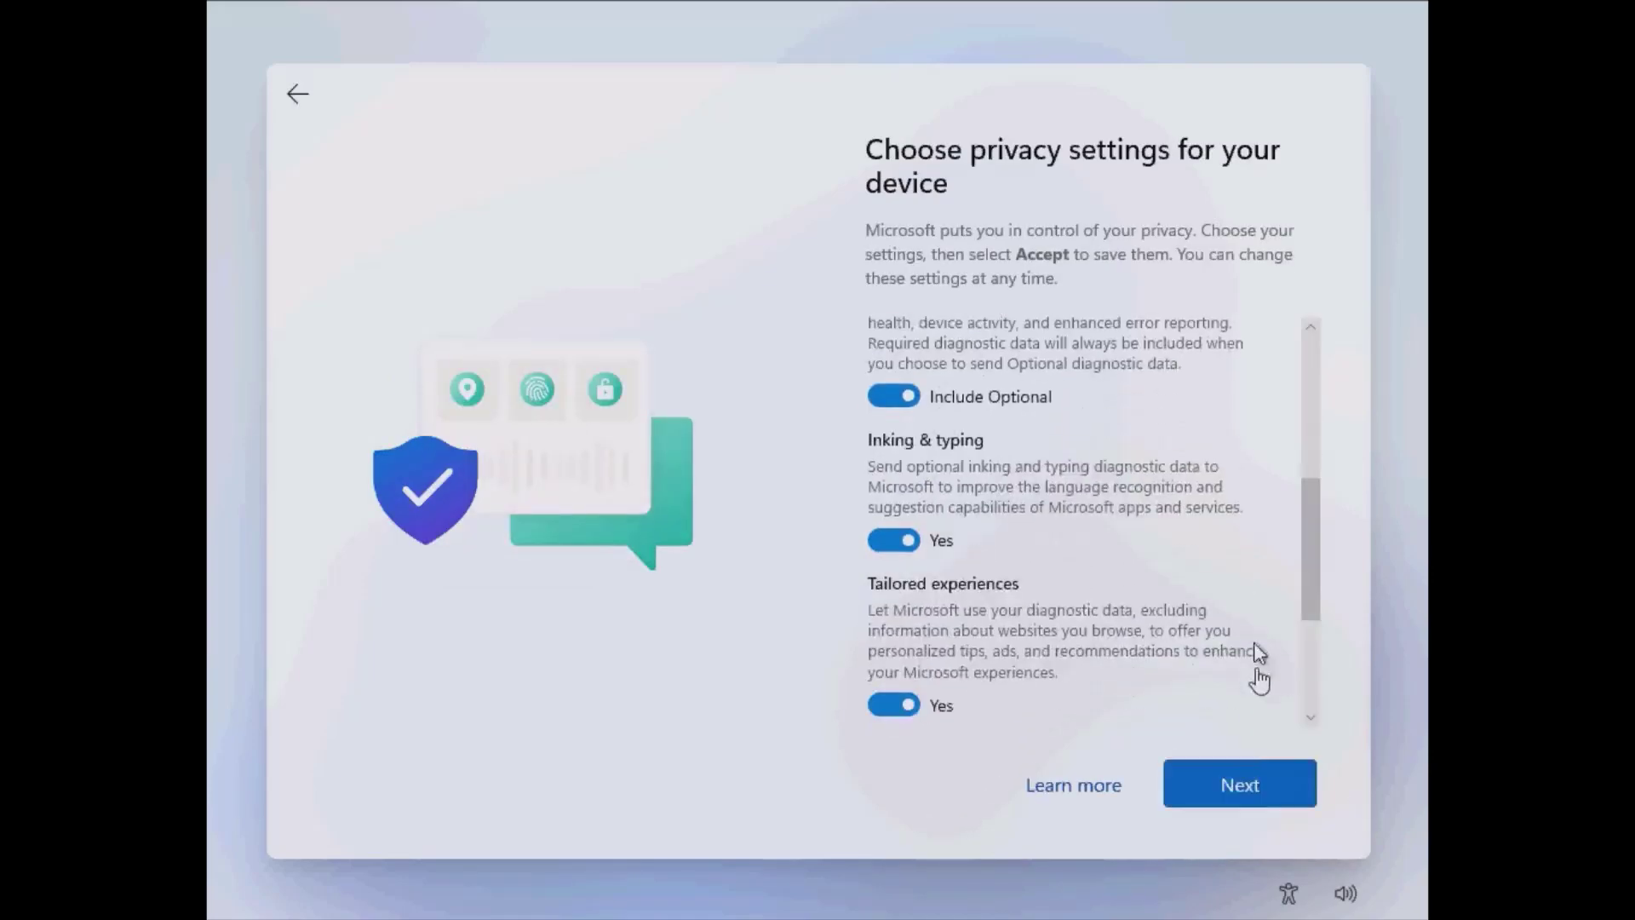
click(1255, 790)
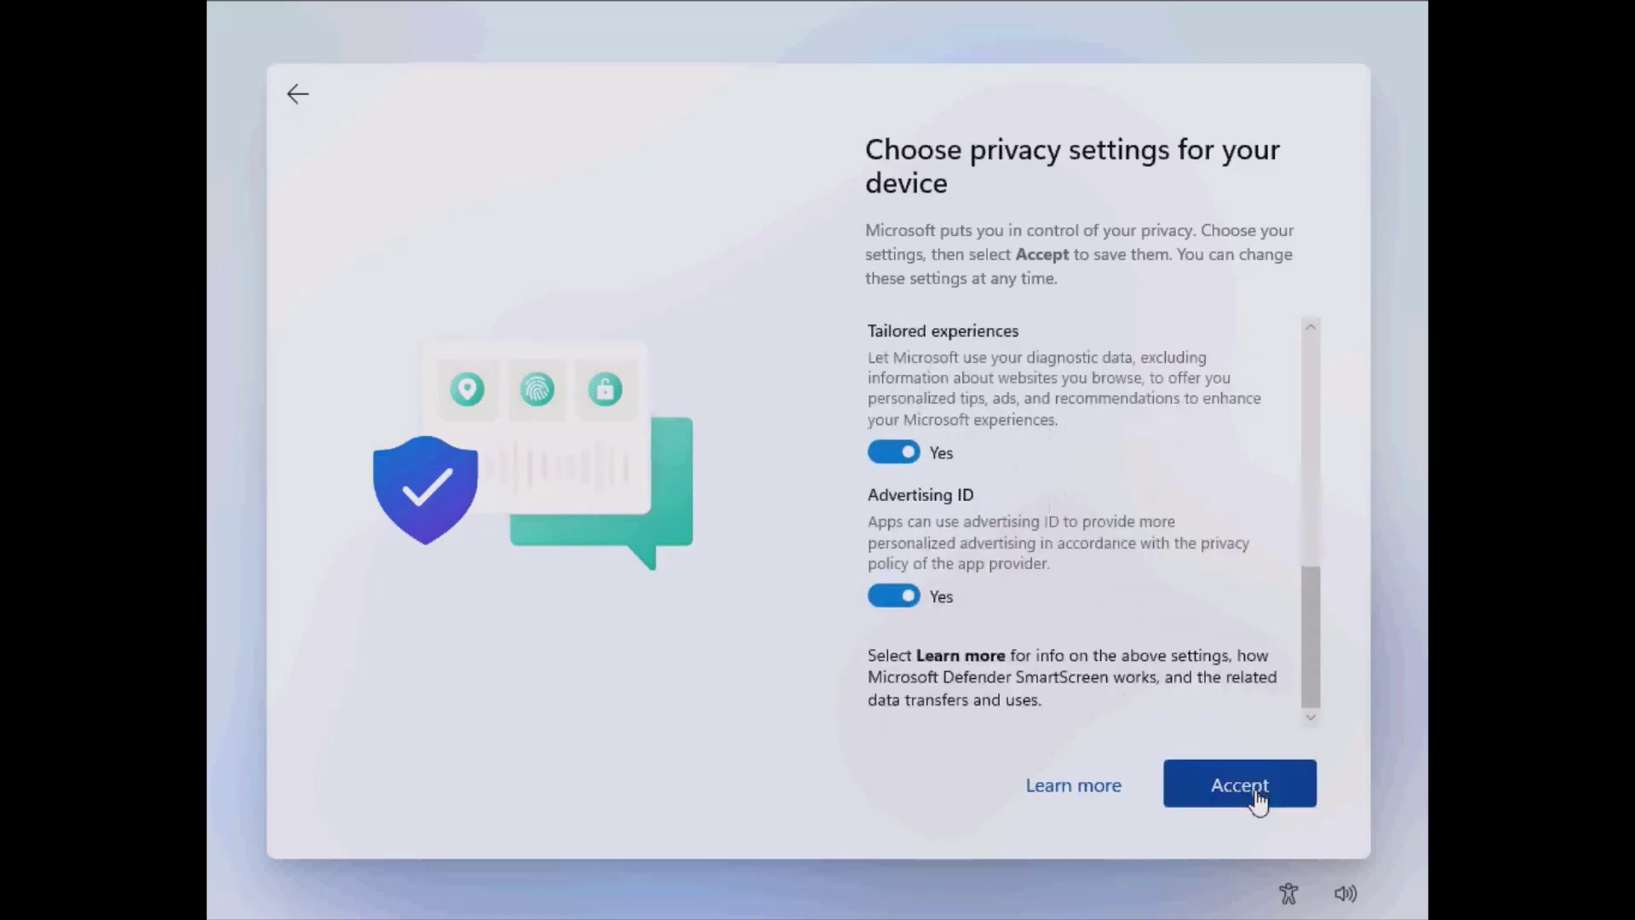
click(1257, 792)
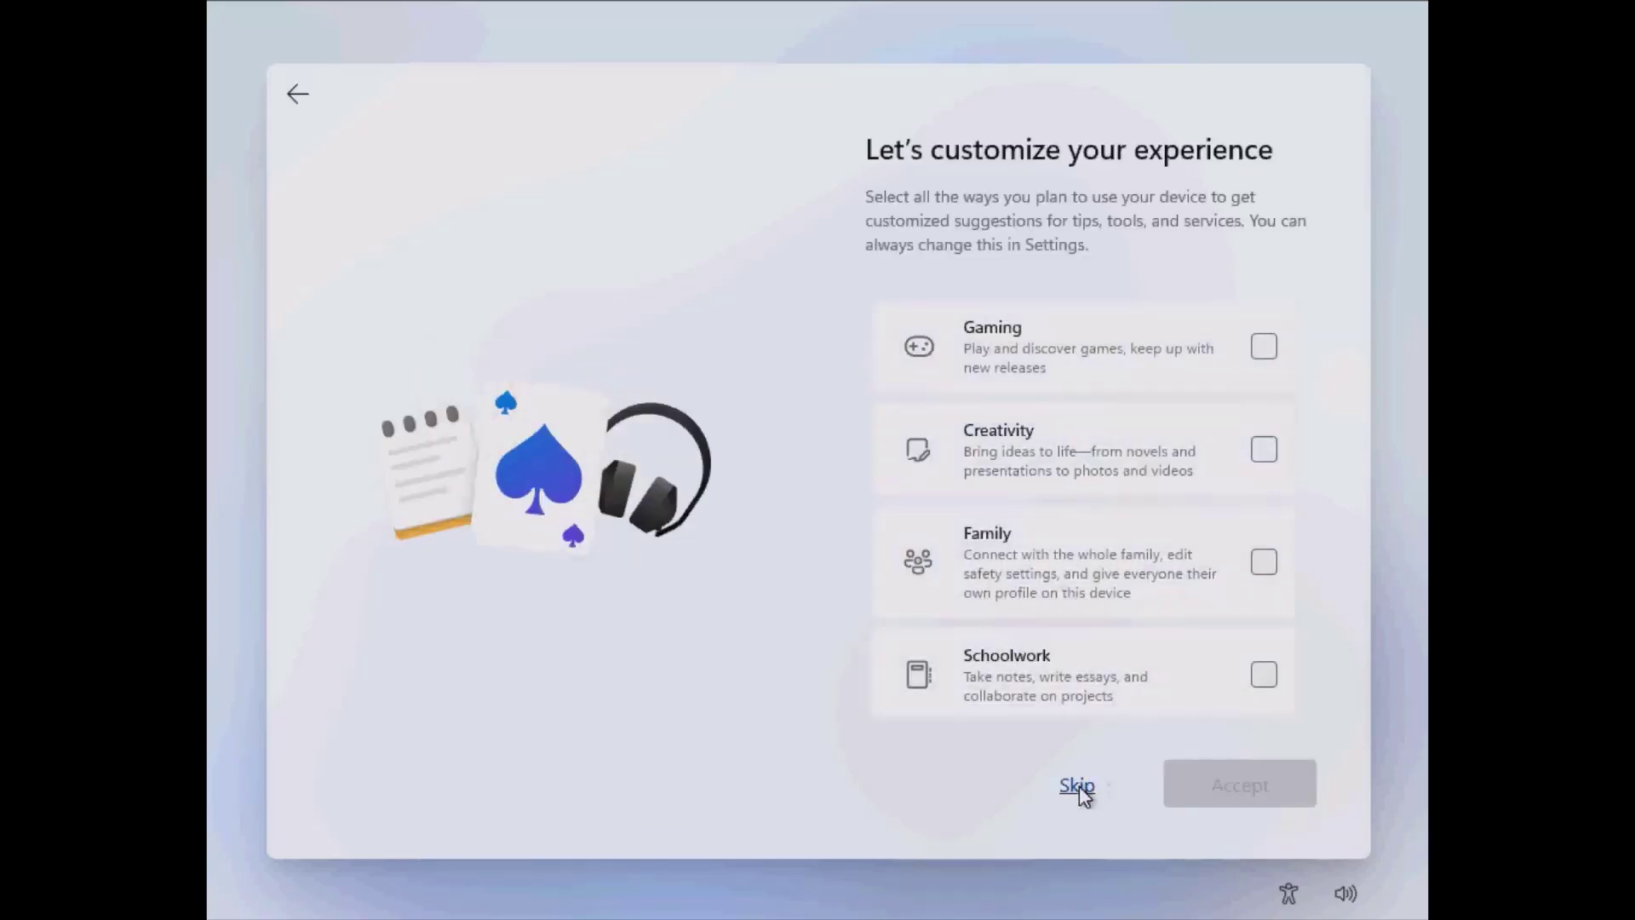
click(1077, 786)
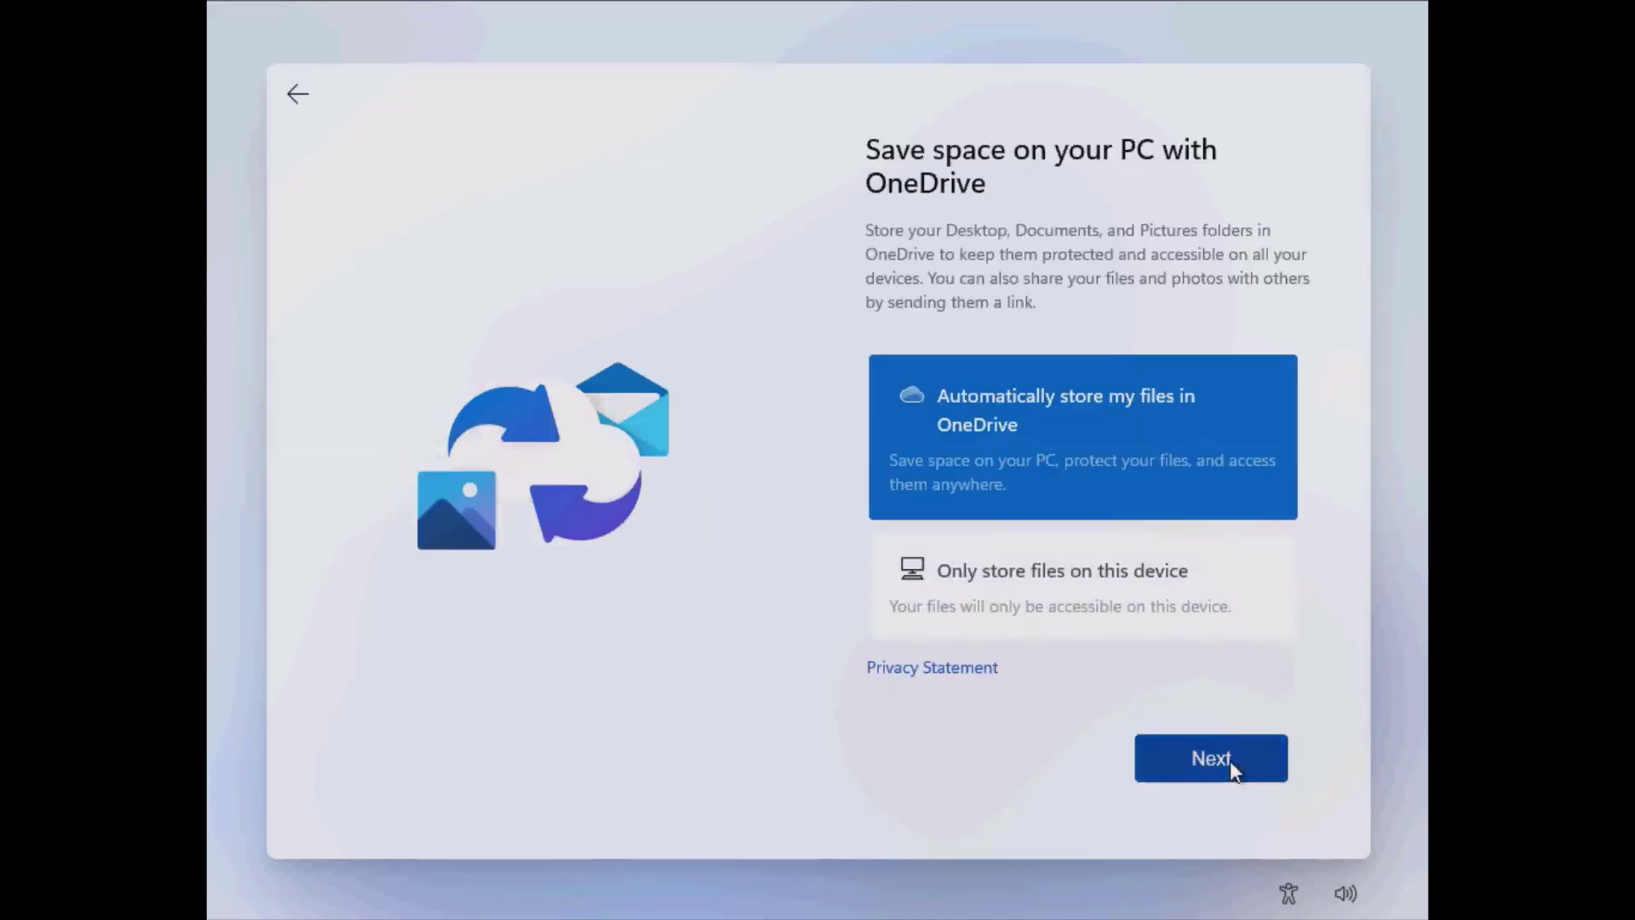
click(1230, 760)
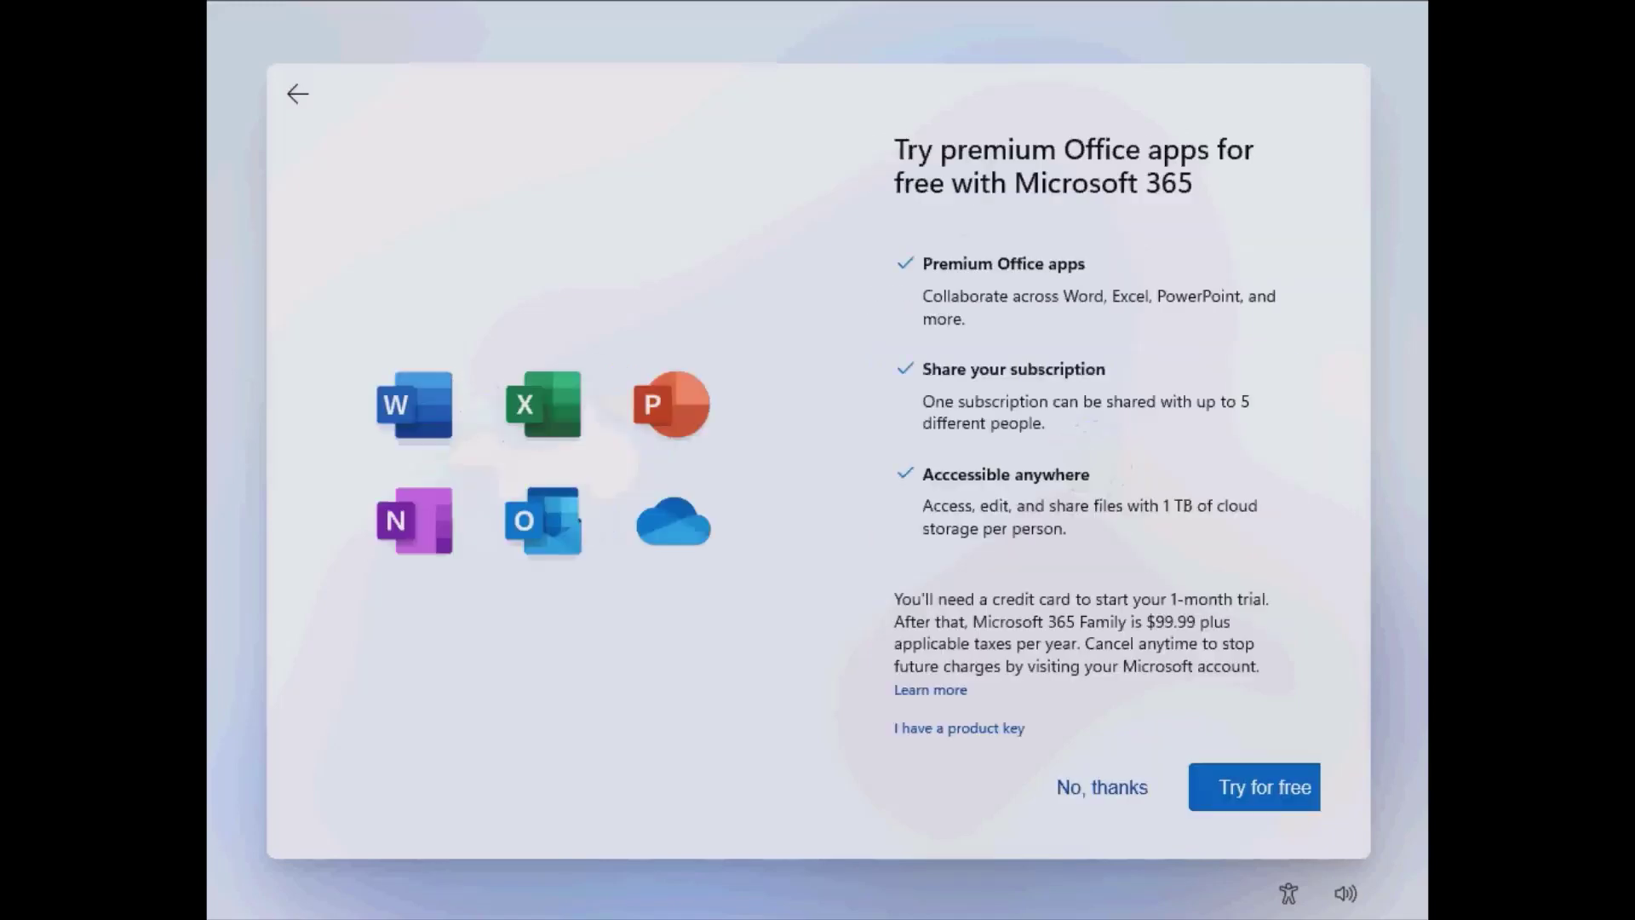
click(1103, 787)
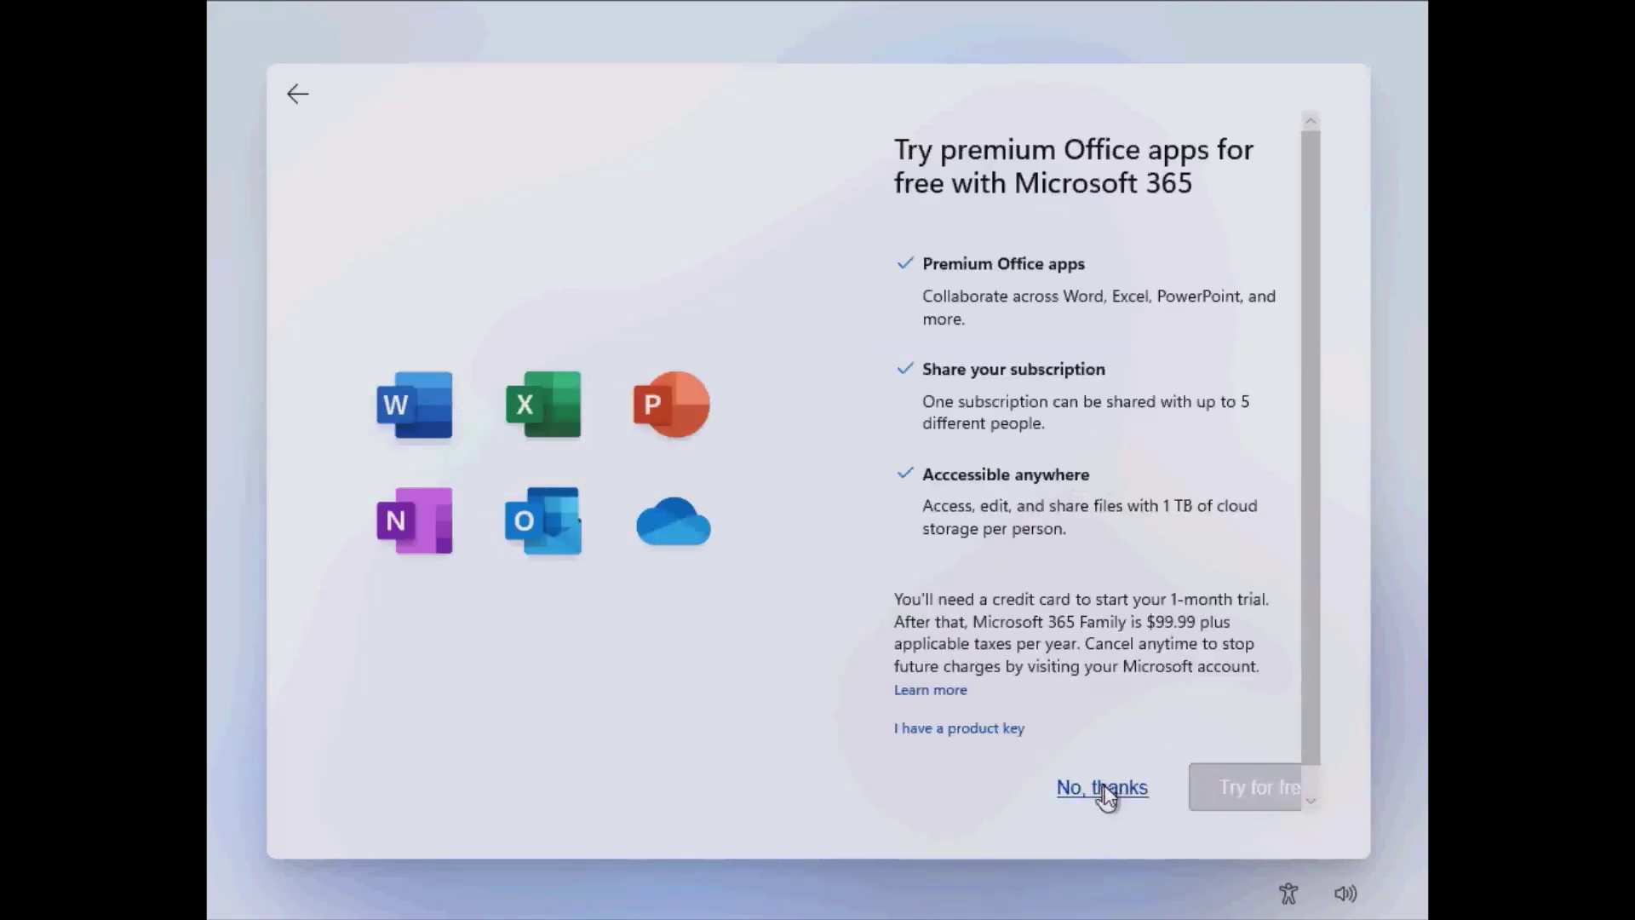